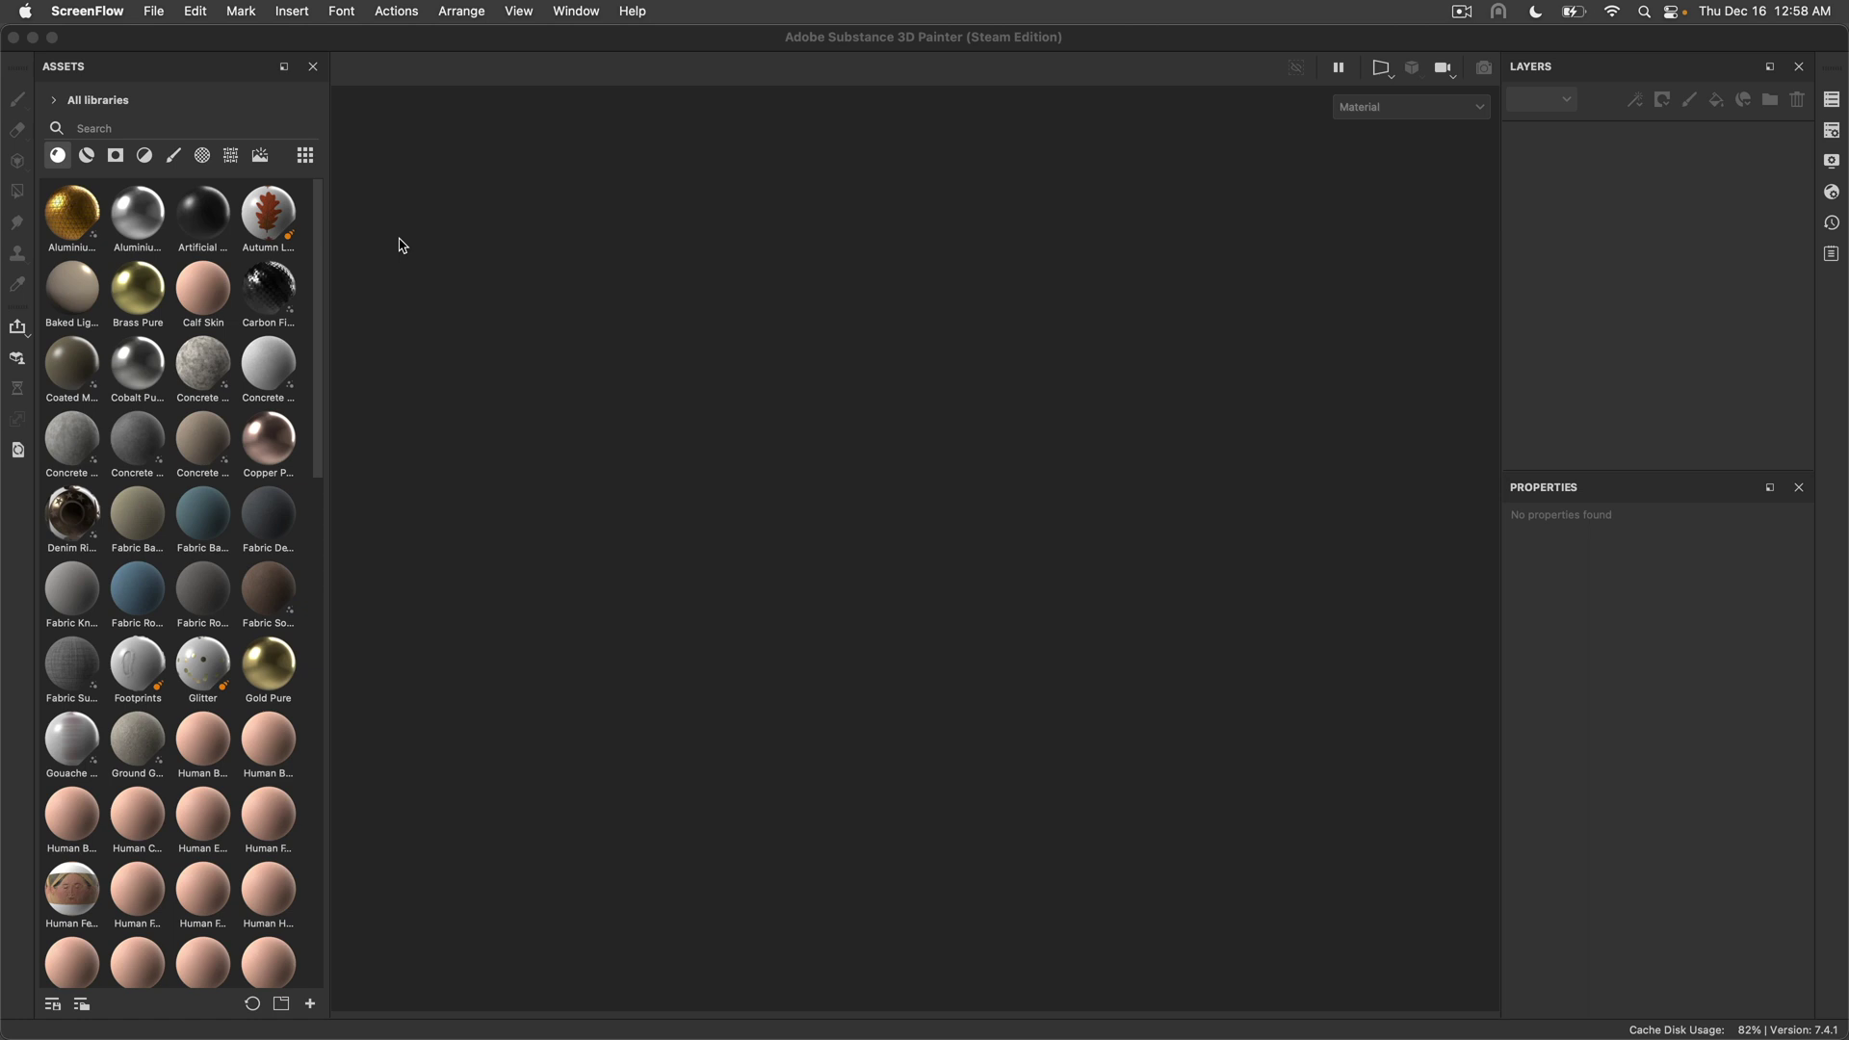
Open the MeetMat.spp sample project from the recent files
{"action": "left_click", "coordinate": [429, 218]}
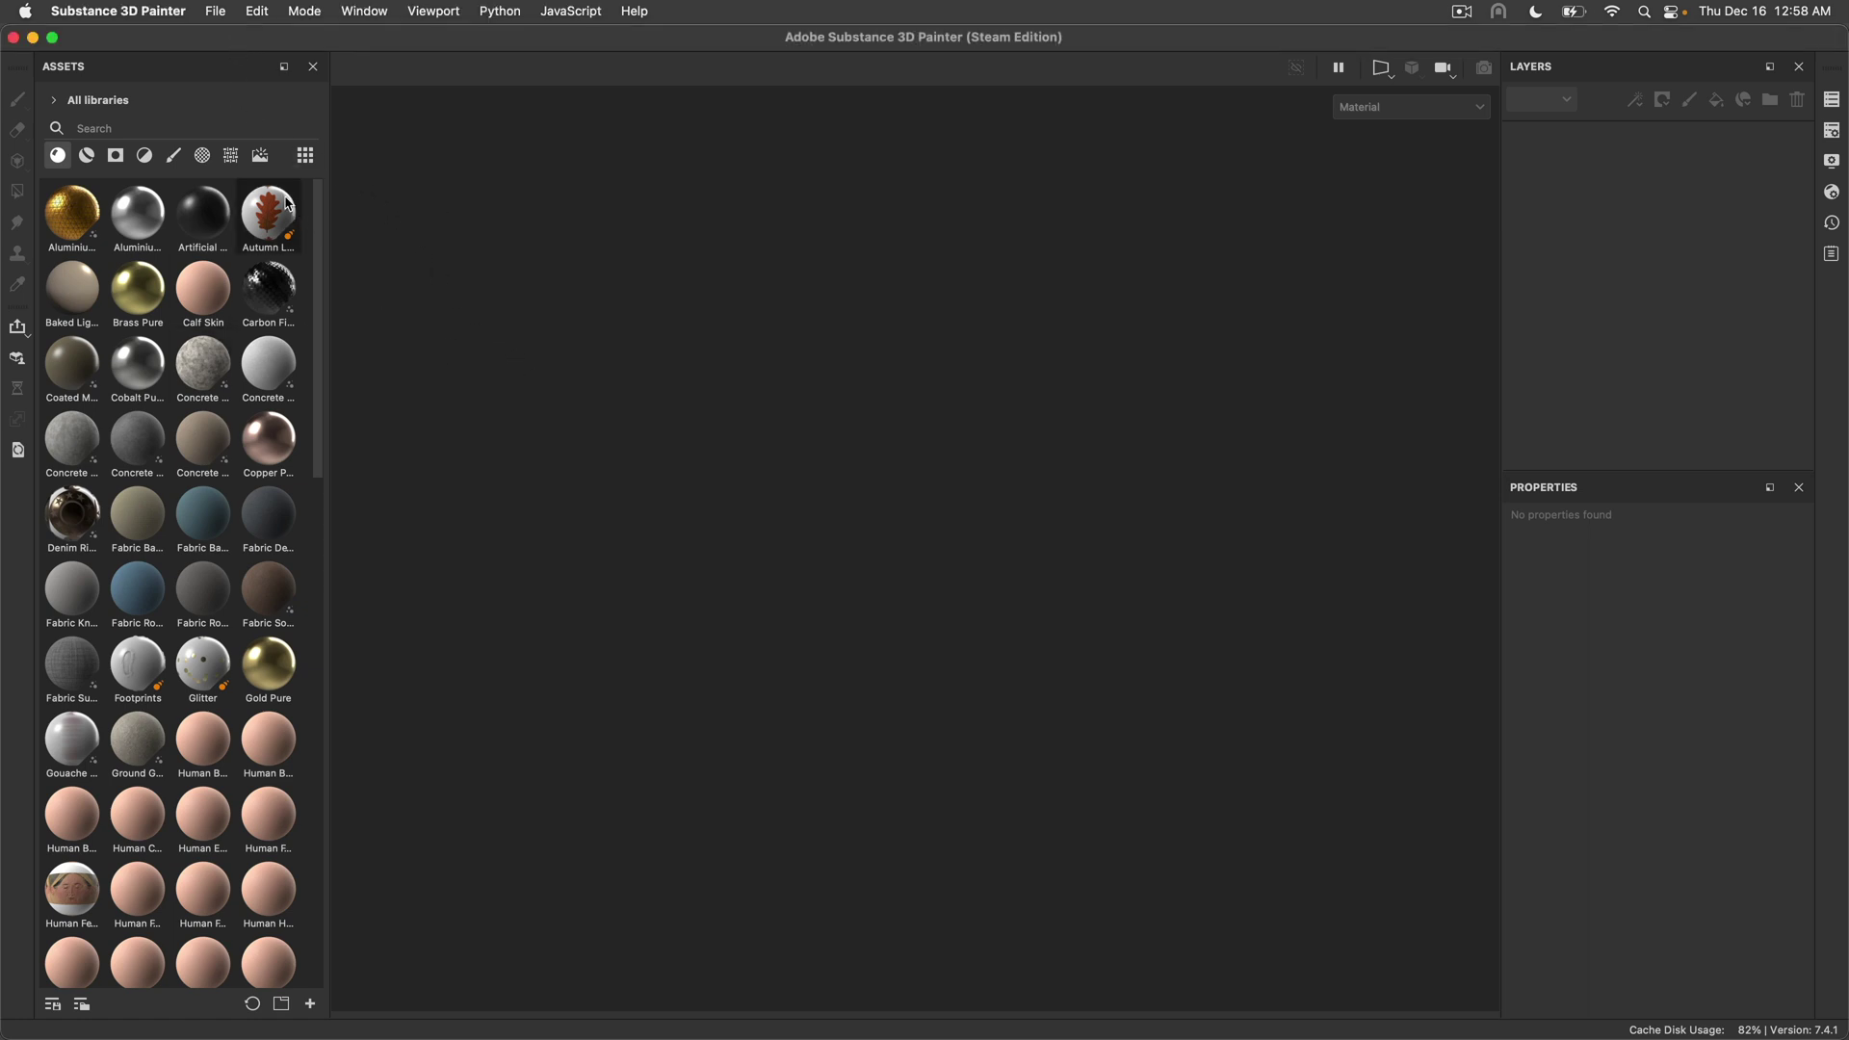
{"action": "left_click", "coordinate": [216, 13]}
{"action": "mouse_move", "coordinate": [317, 83]}
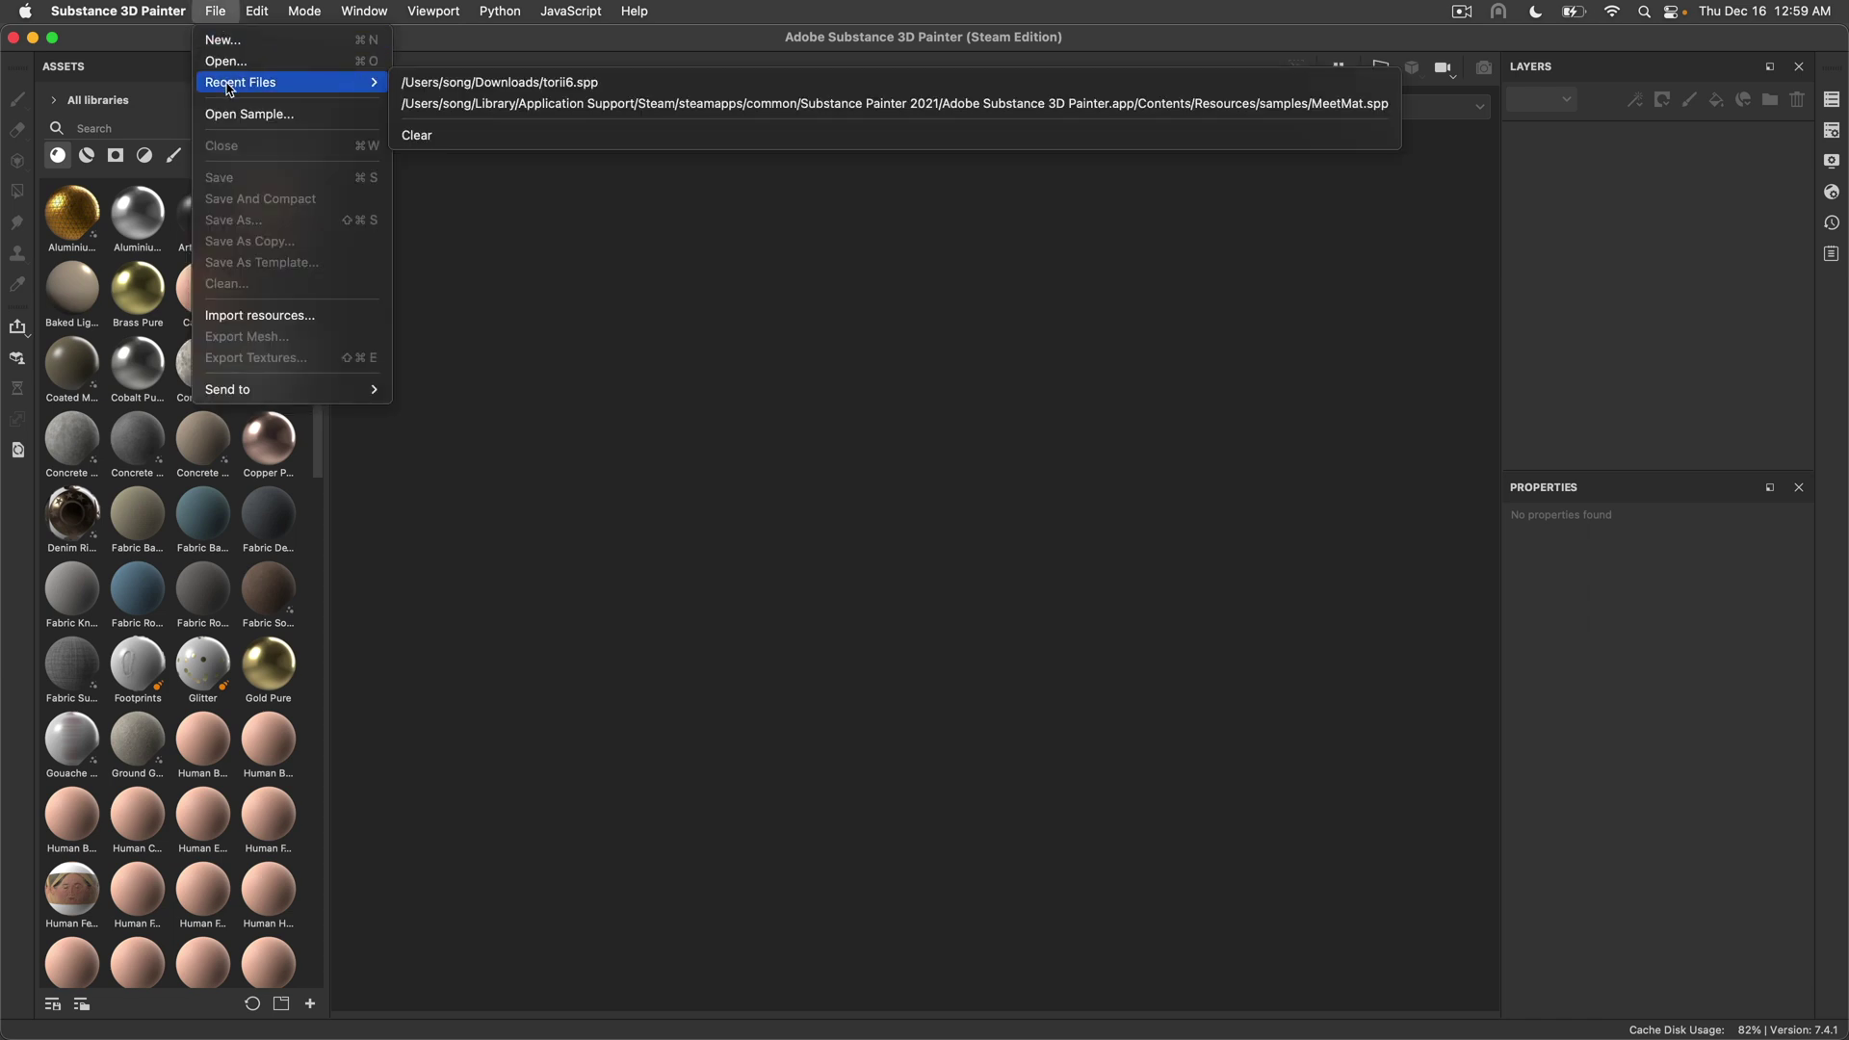
{"action": "left_click", "coordinate": [484, 104]}
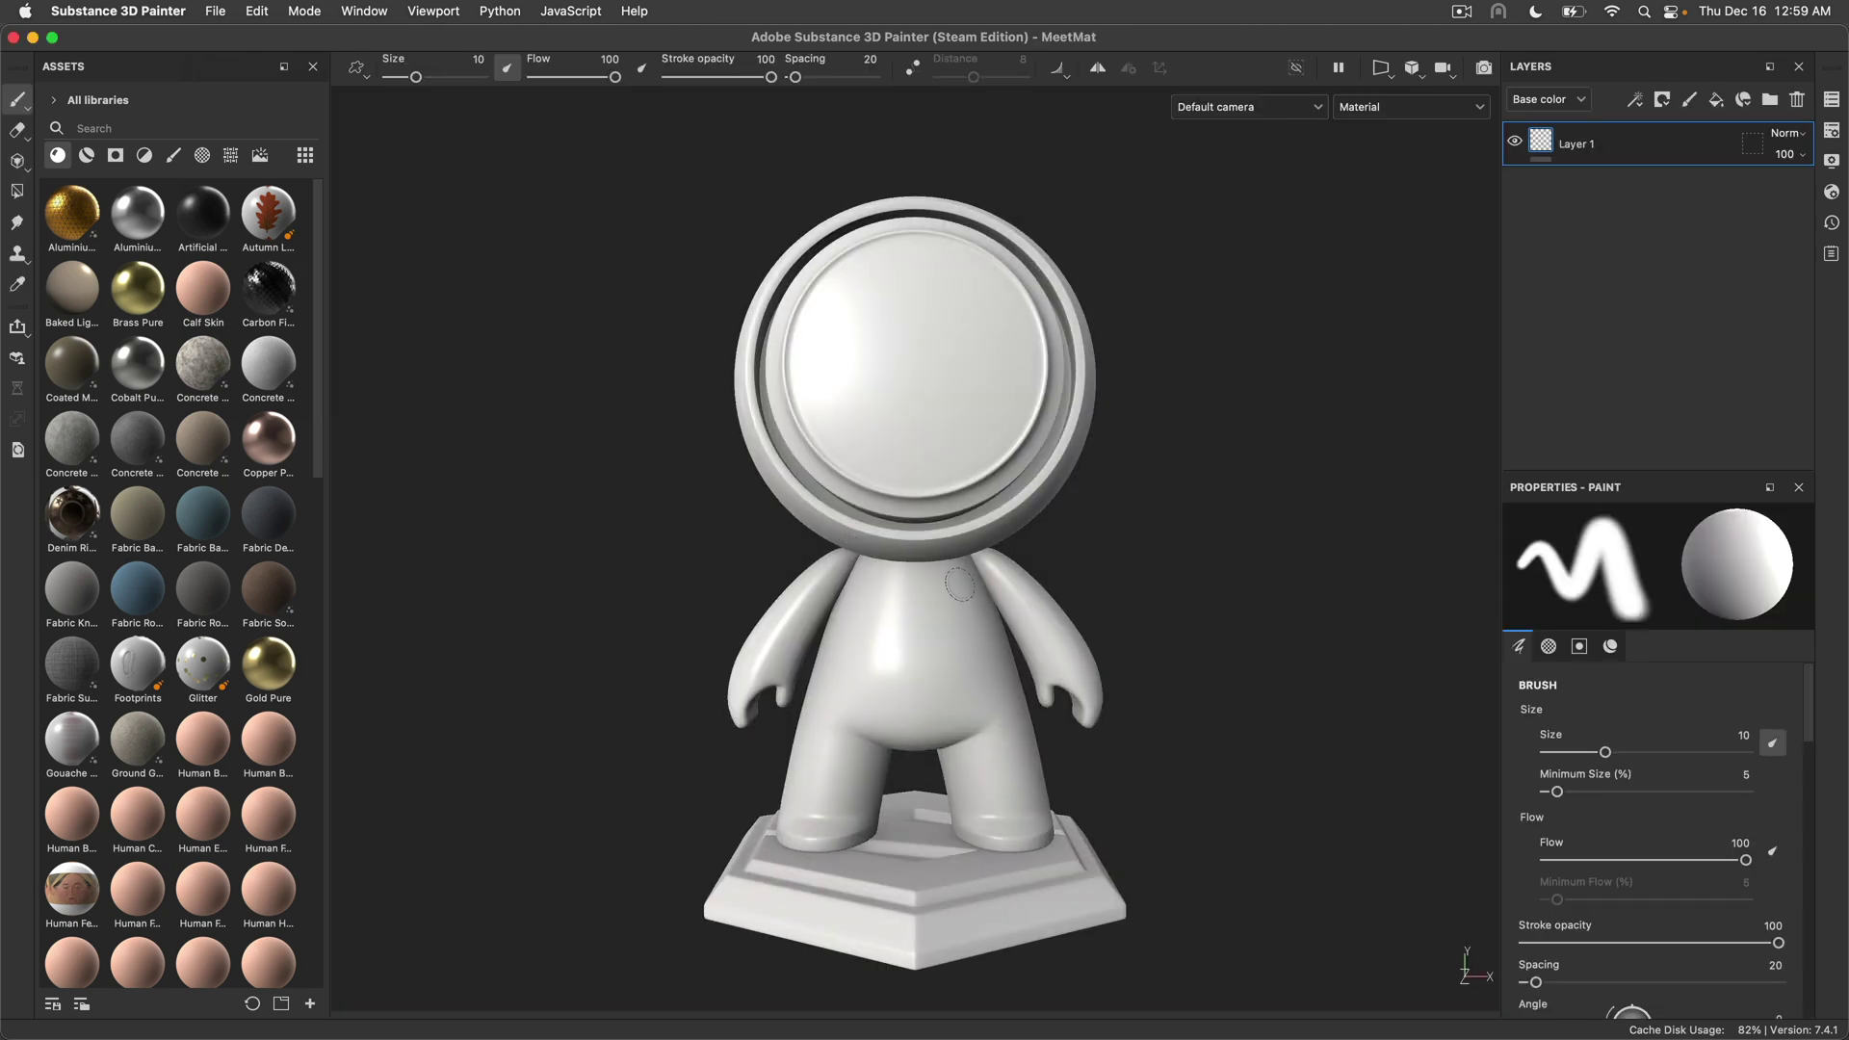
Change the viewport scaling option in the general preferences and accept the change
{"action": "left_click", "coordinate": [253, 11]}
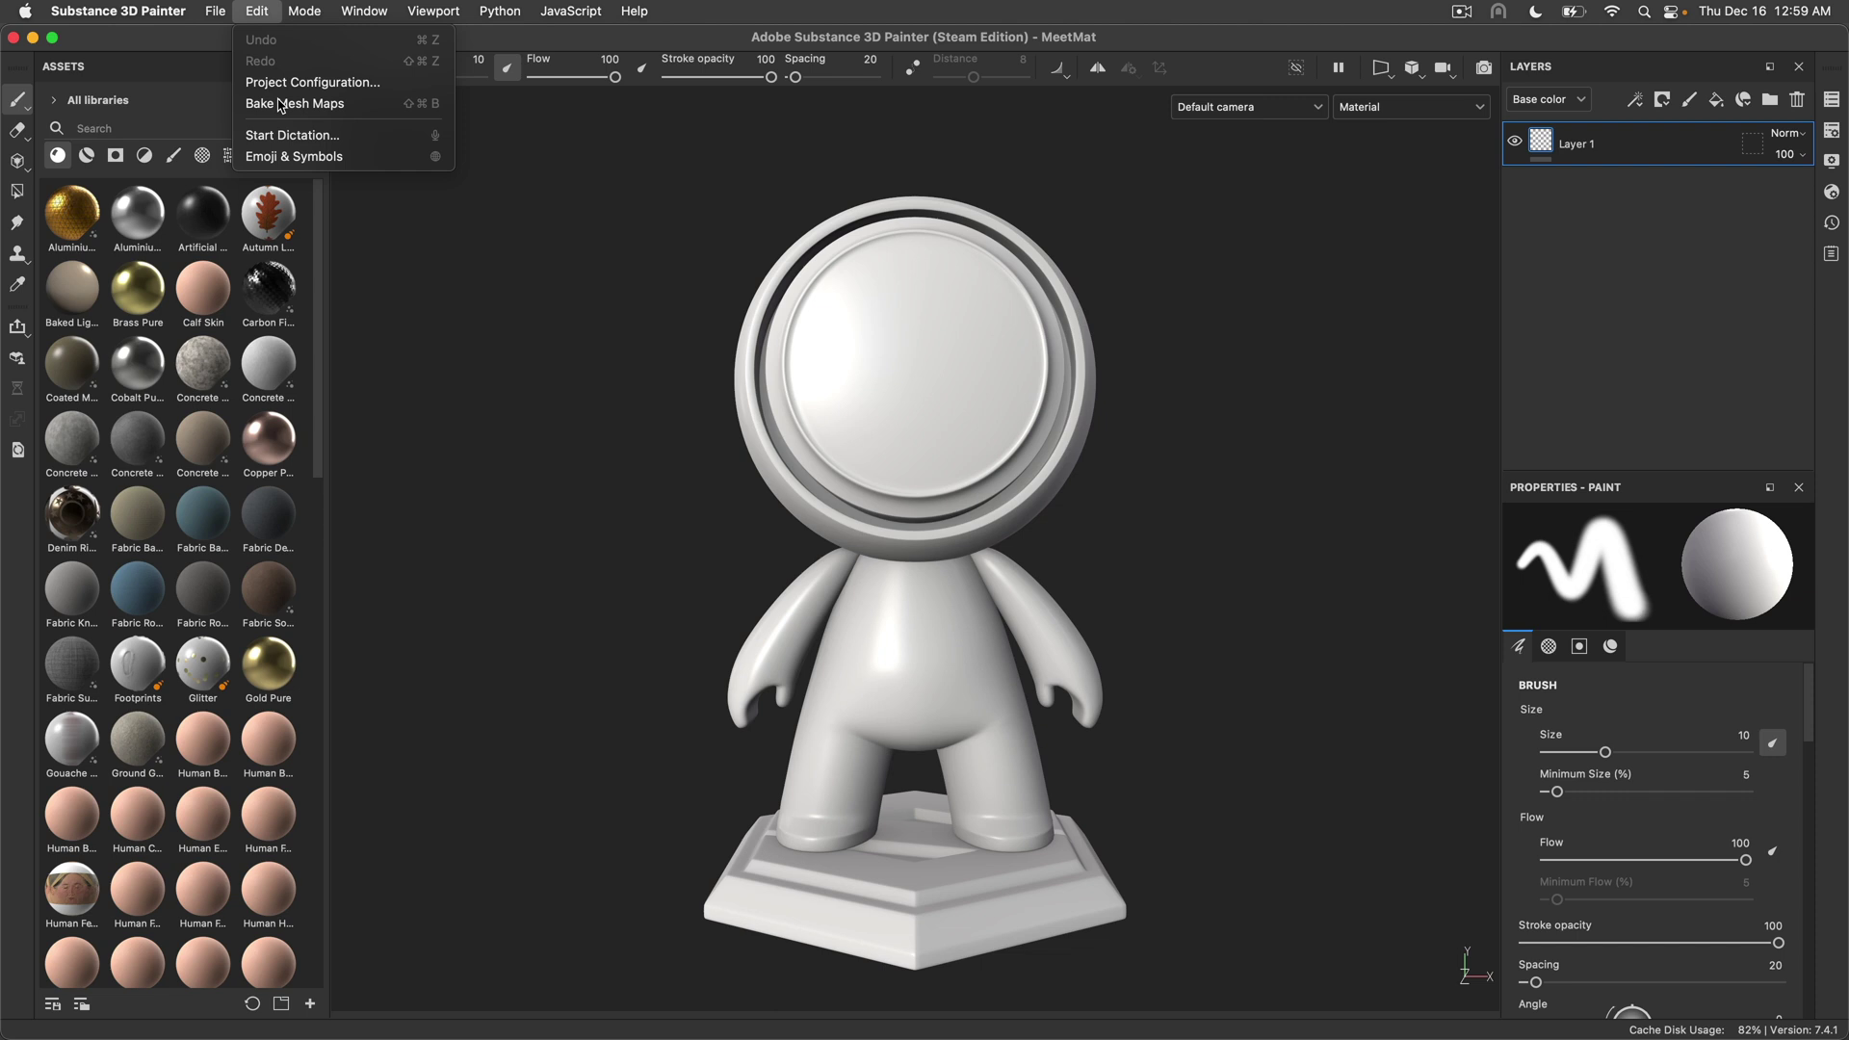
{"action": "mouse_move", "coordinate": [215, 11]}
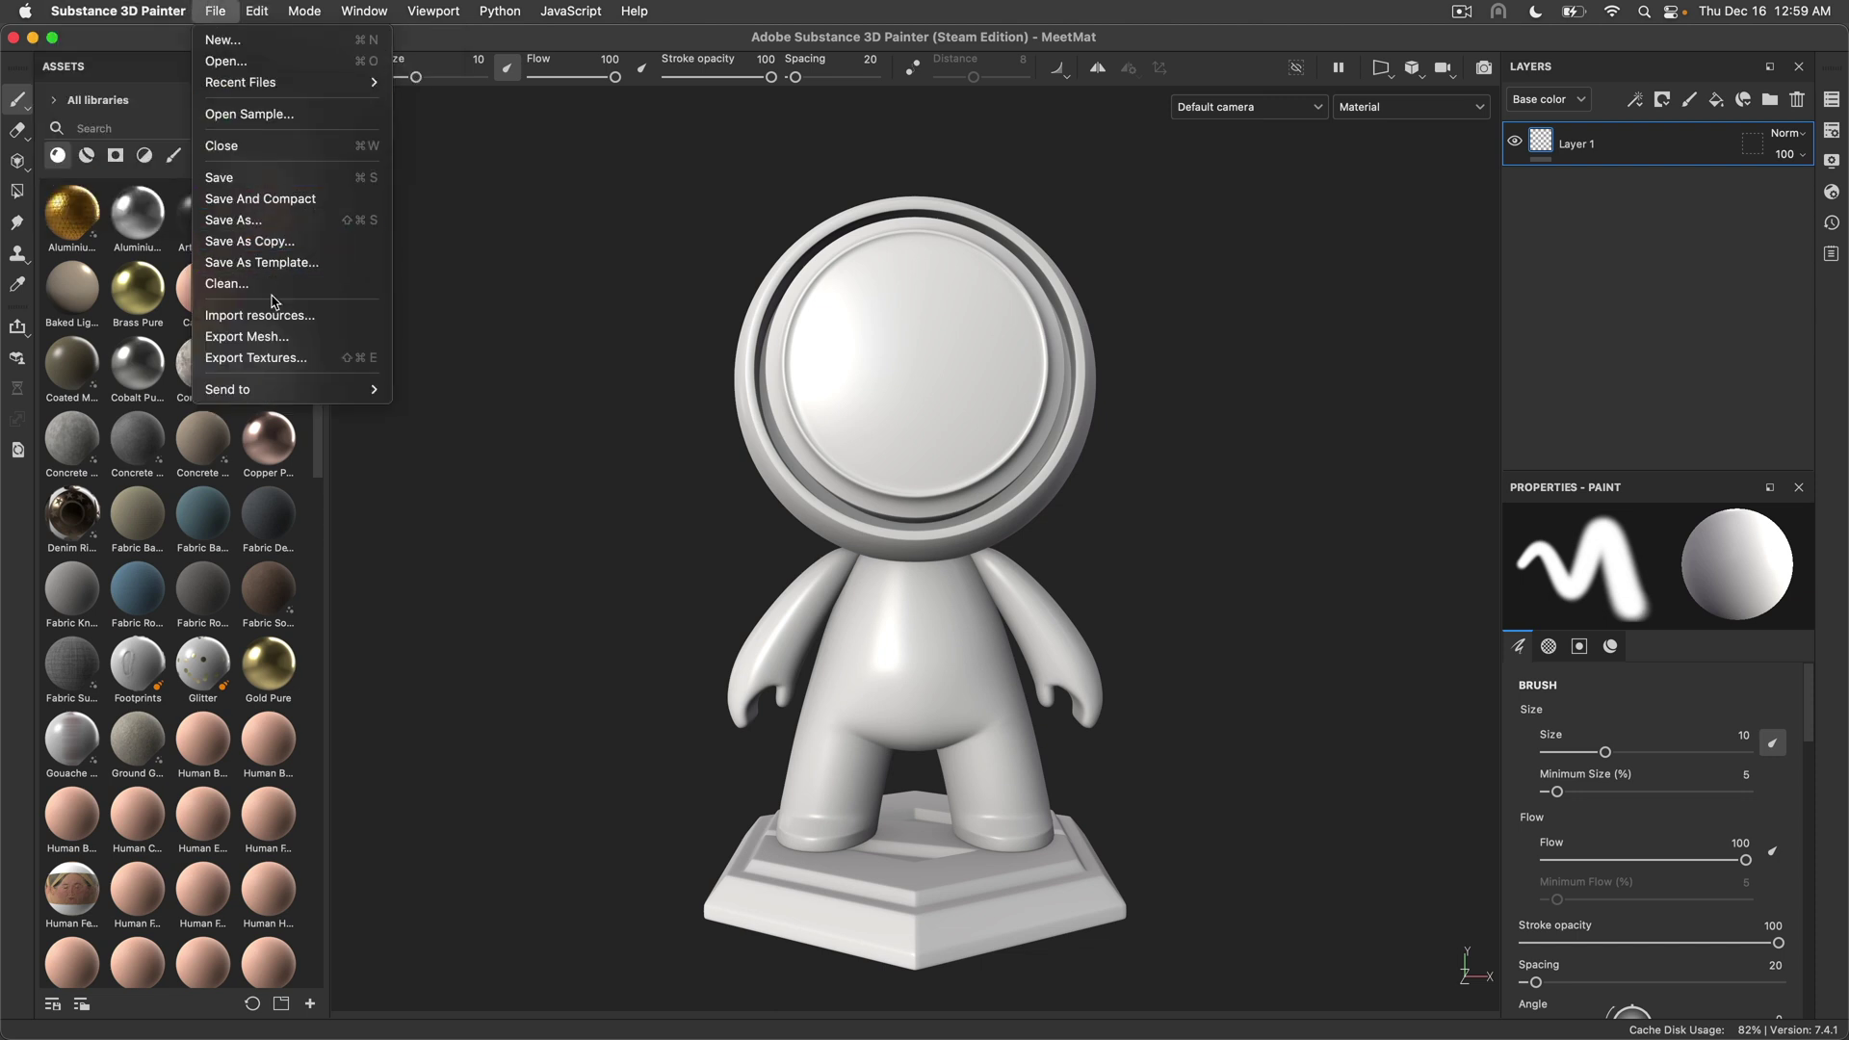
{"action": "left_click", "coordinate": [106, 74]}
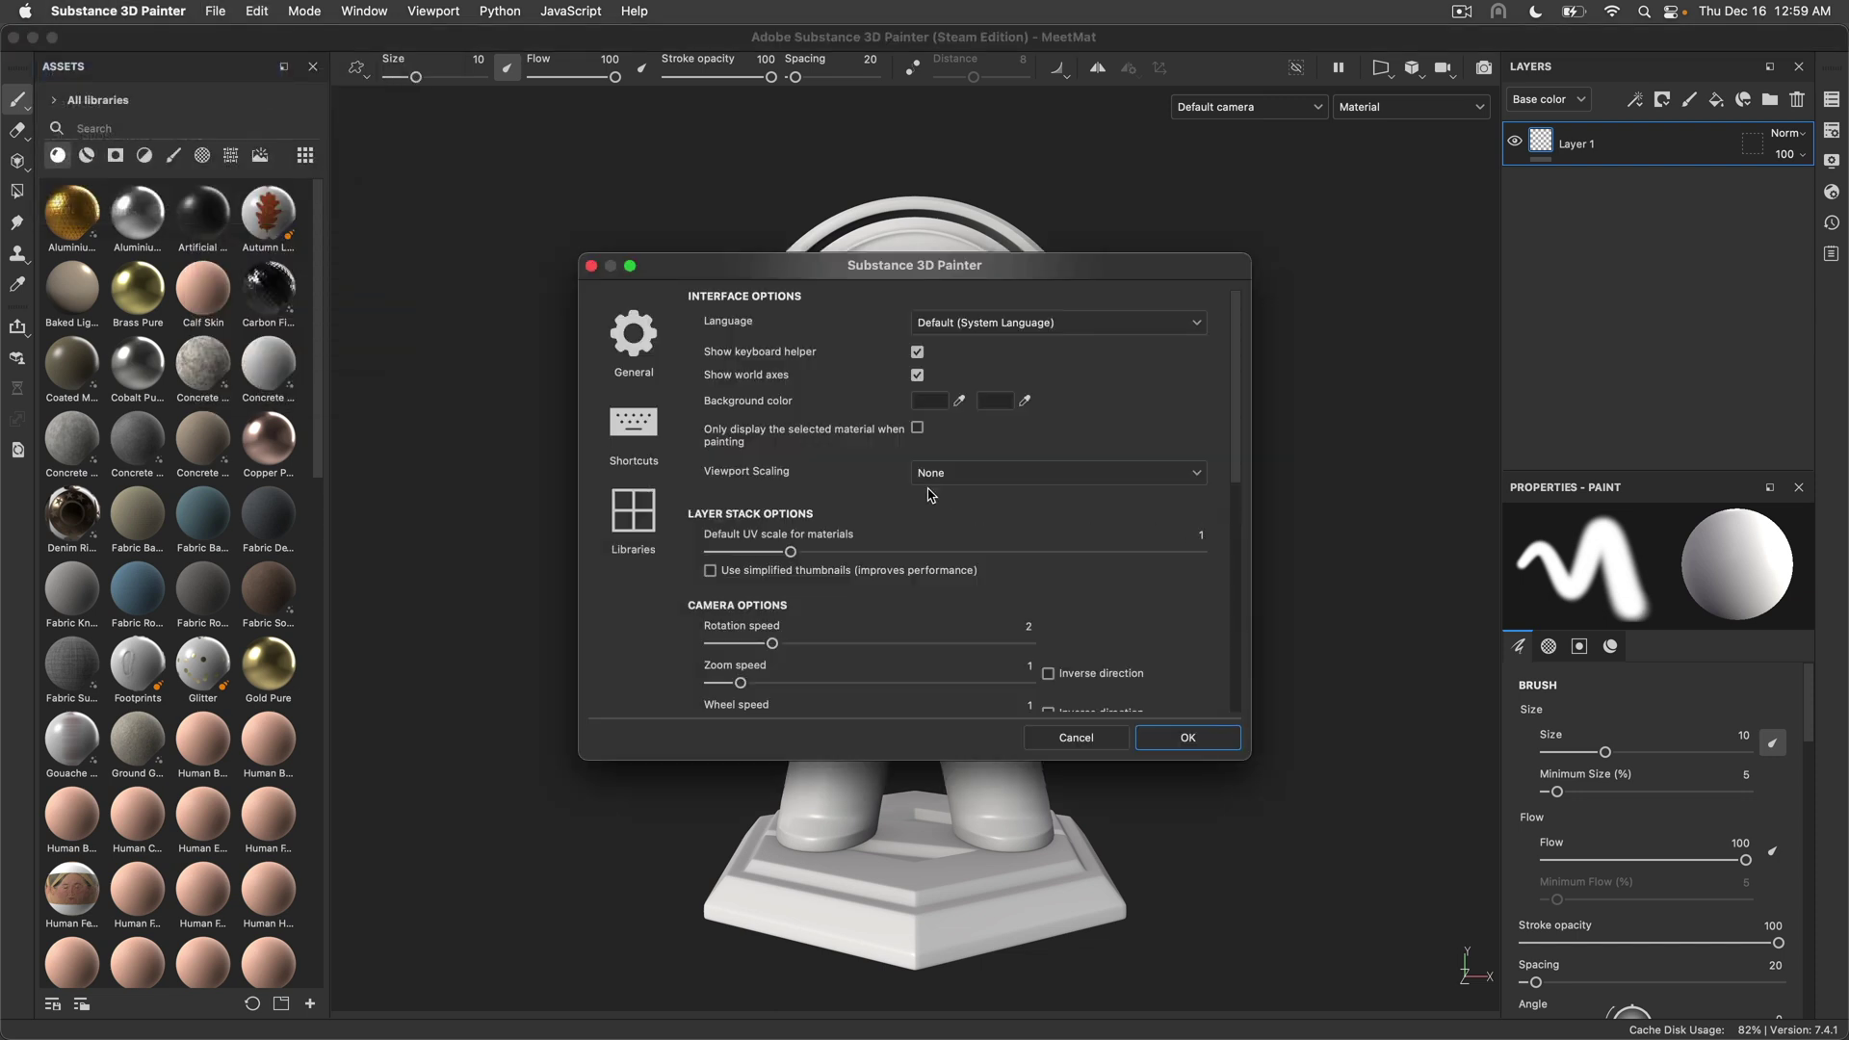
{"action": "left_click", "coordinate": [930, 477]}
{"action": "left_click", "coordinate": [1059, 505]}
{"action": "left_click", "coordinate": [1187, 737]}
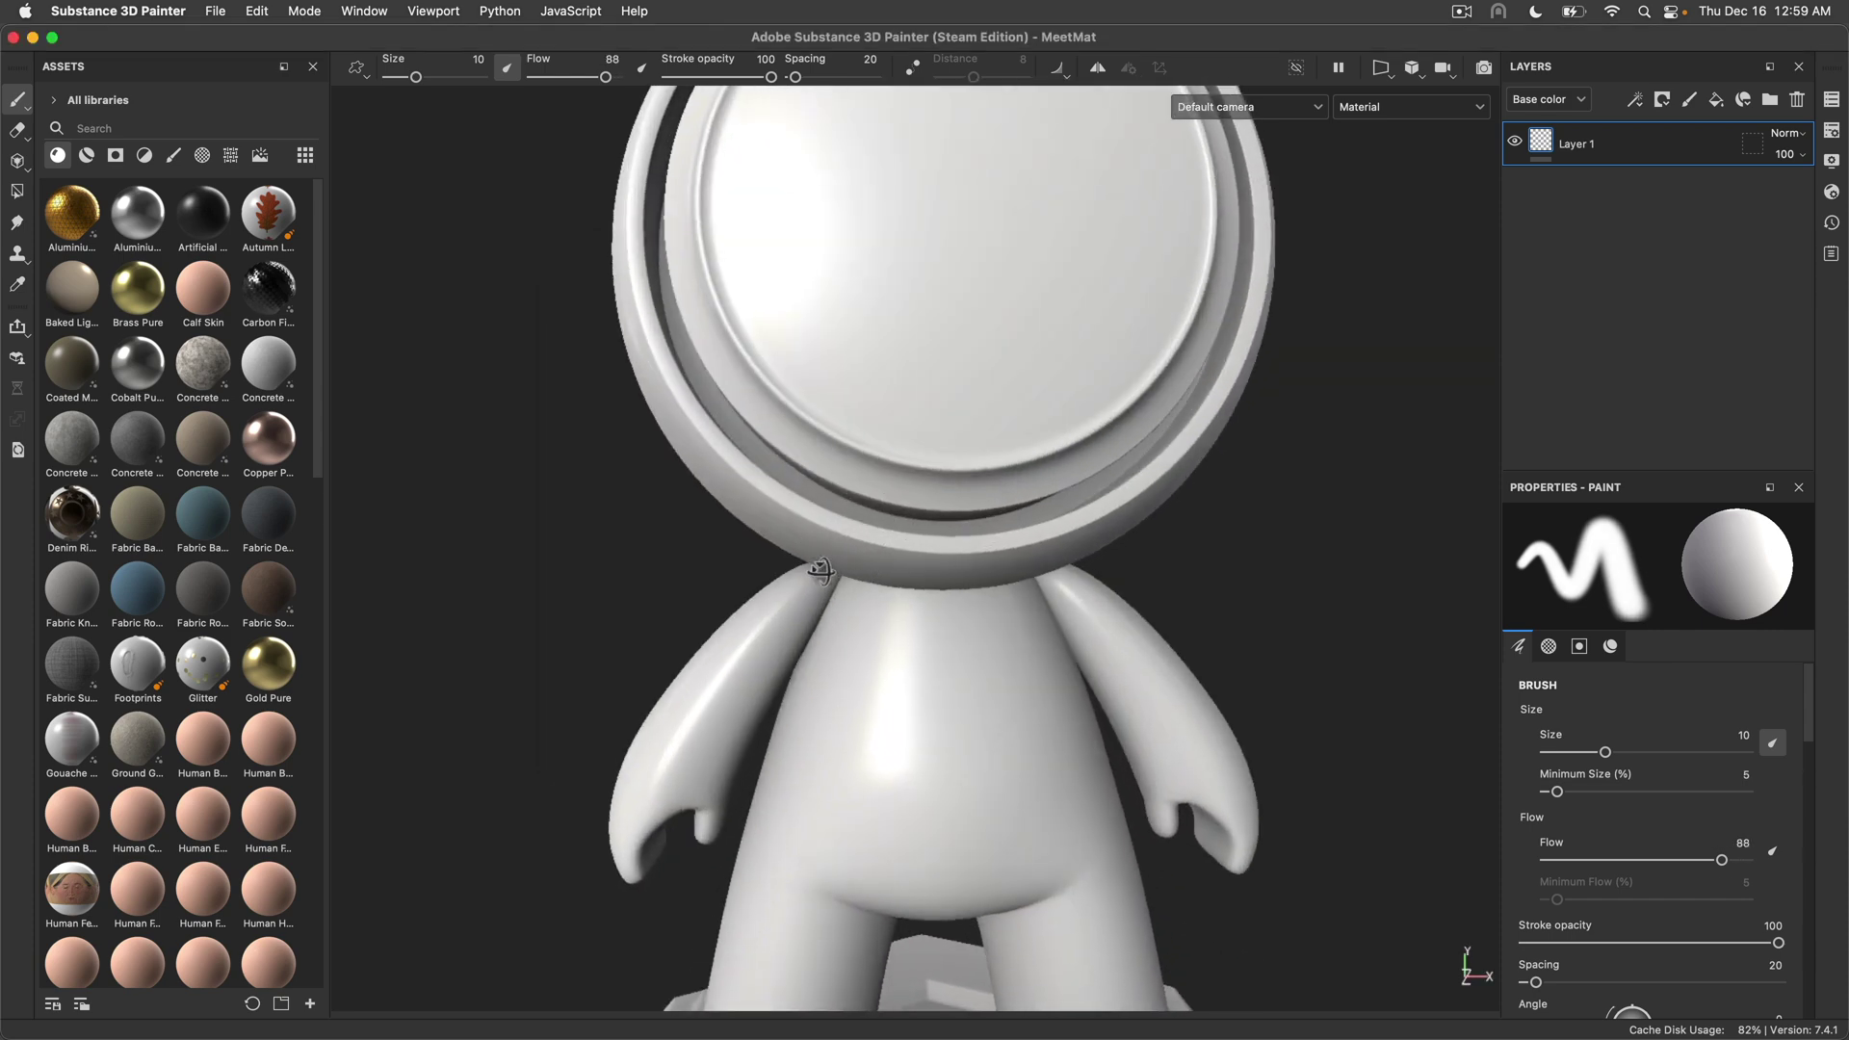
Set the viewport scaling to None in the general preferences
{"action": "left_click_drag", "start_coordinate": [801, 474], "coordinate": [908, 553], "text": "alt"}
{"action": "mouse_move", "coordinate": [908, 554]}
{"action": "right_mouse_down", "text": "shift"}
{"action": "mouse_move", "coordinate": [798, 542]}
{"action": "mouse_move", "coordinate": [891, 542]}
{"action": "right_mouse_up", "text": "shift"}
{"action": "key", "text": "f"}
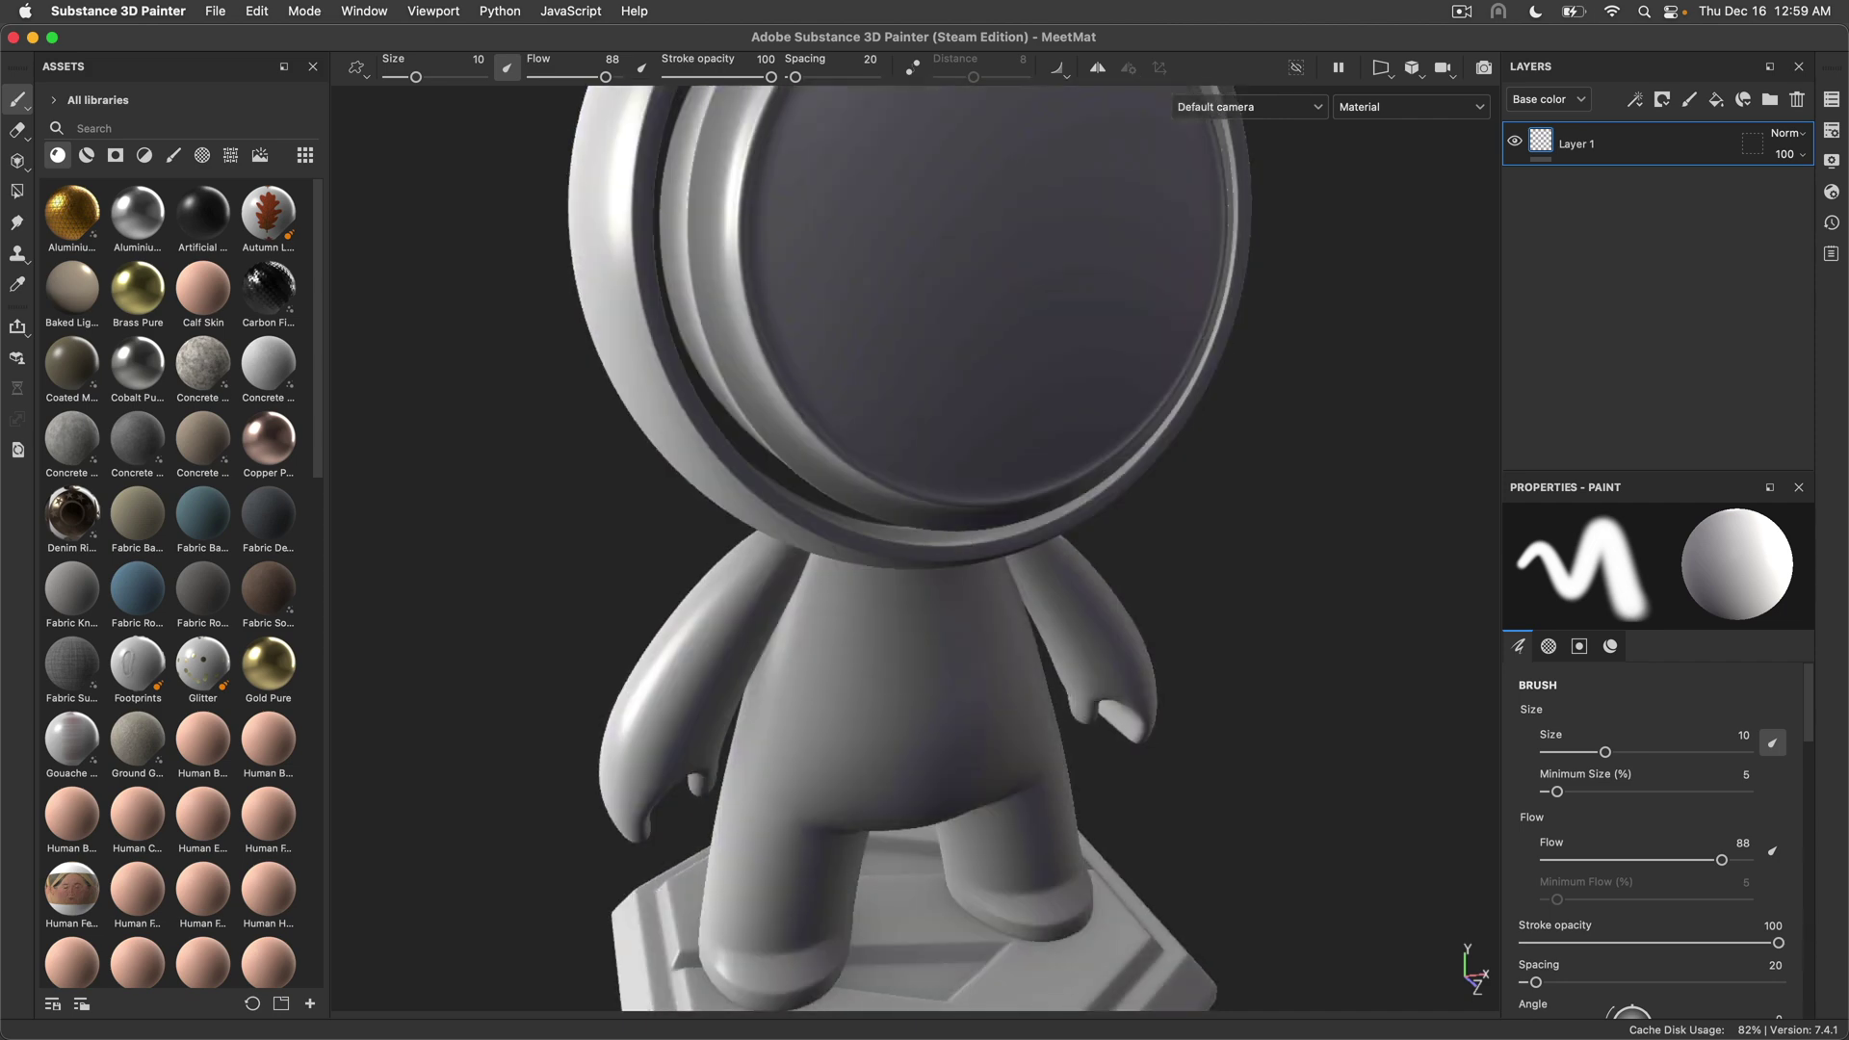
{"action": "left_click", "coordinate": [181, 12]}
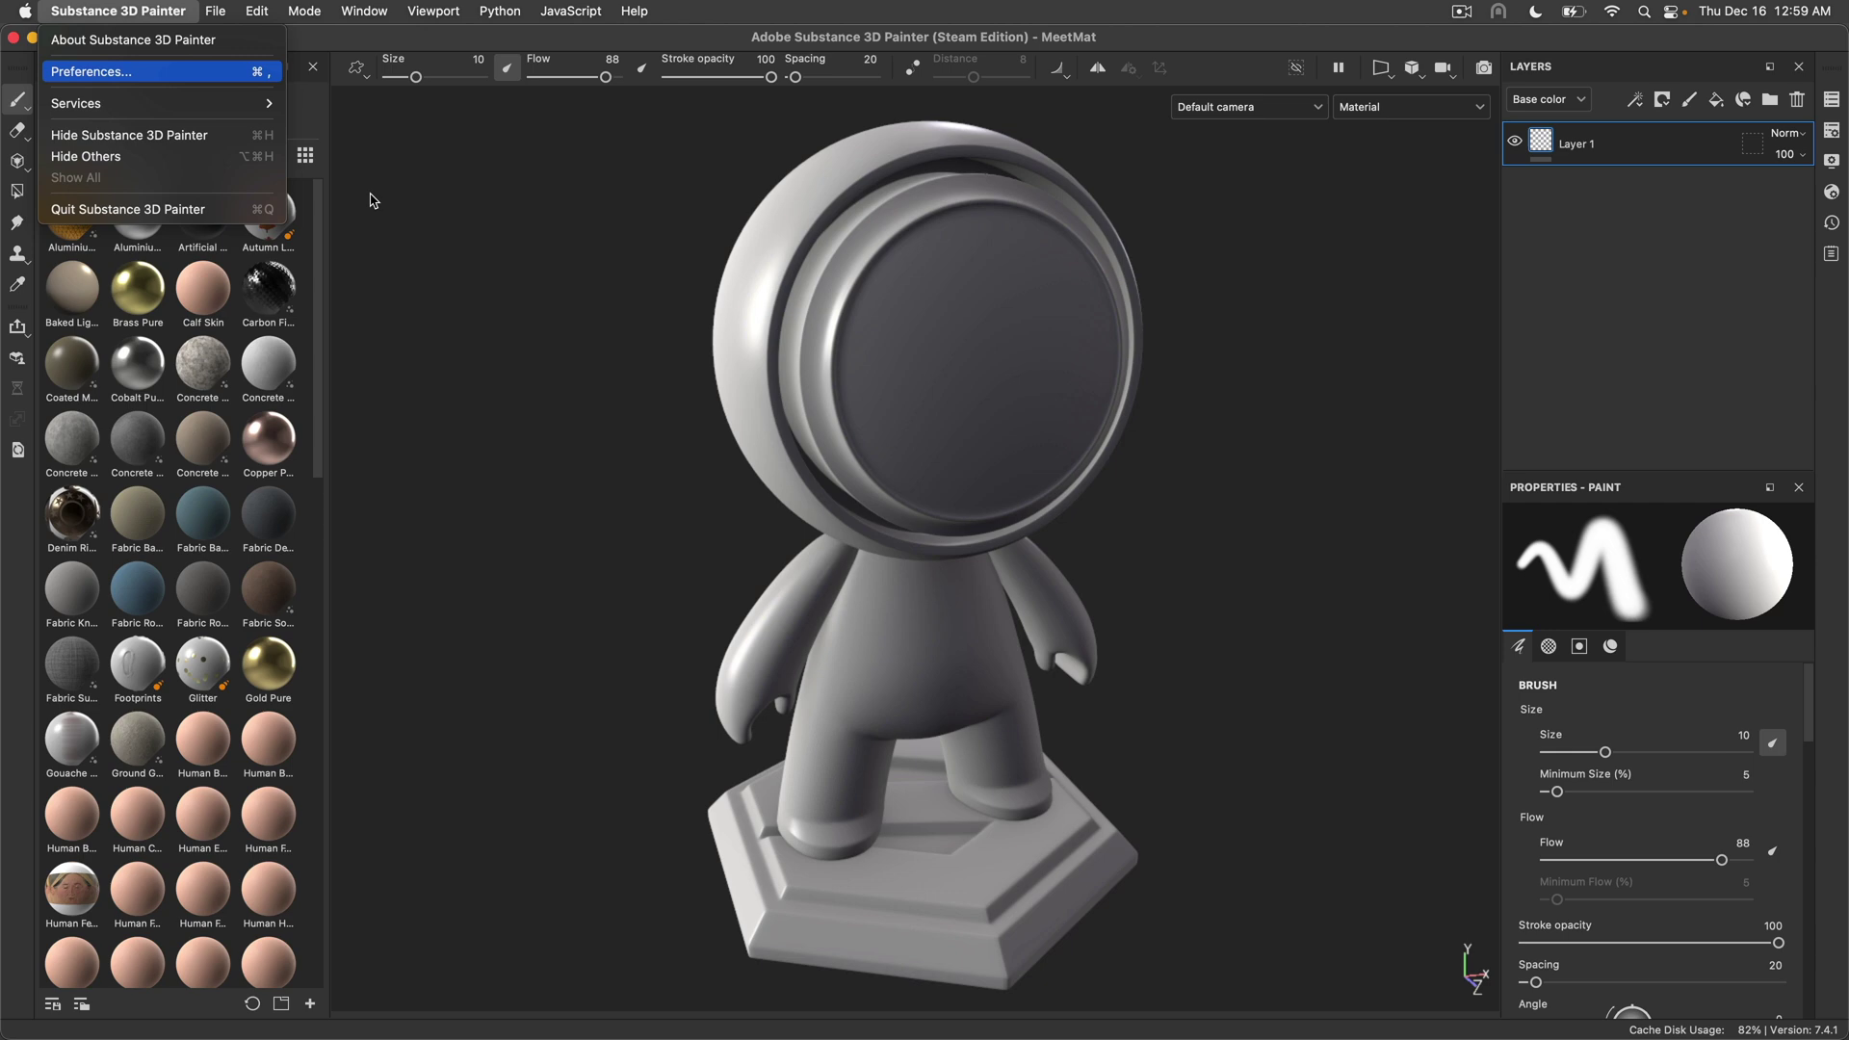
{"action": "left_click", "coordinate": [172, 72]}
{"action": "left_click", "coordinate": [948, 474]}
{"action": "left_click", "coordinate": [960, 517]}
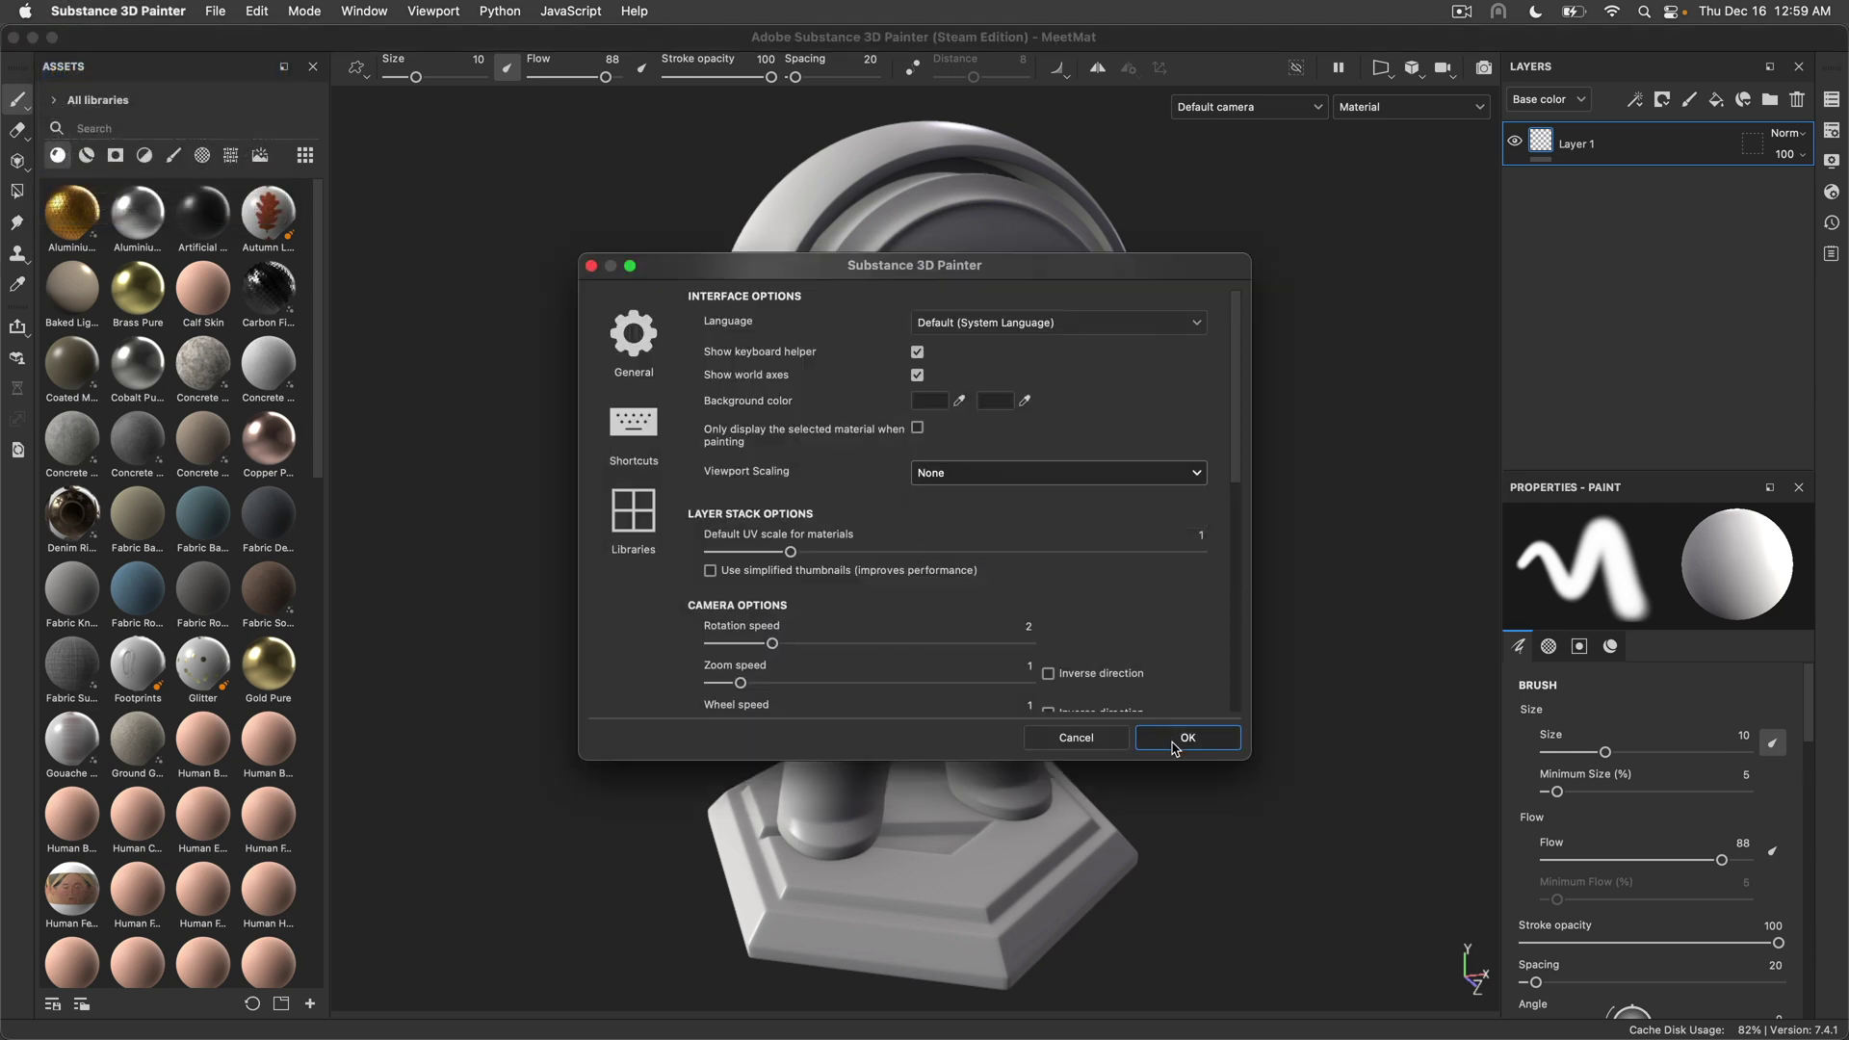
{"action": "left_click", "coordinate": [1148, 734]}
Apply an aluminium material to the figure's body and the Carbon Fiber material to its head
{"action": "scroll", "coordinate": [949, 502], "scroll_direction": "up", "scroll_amount": 3}
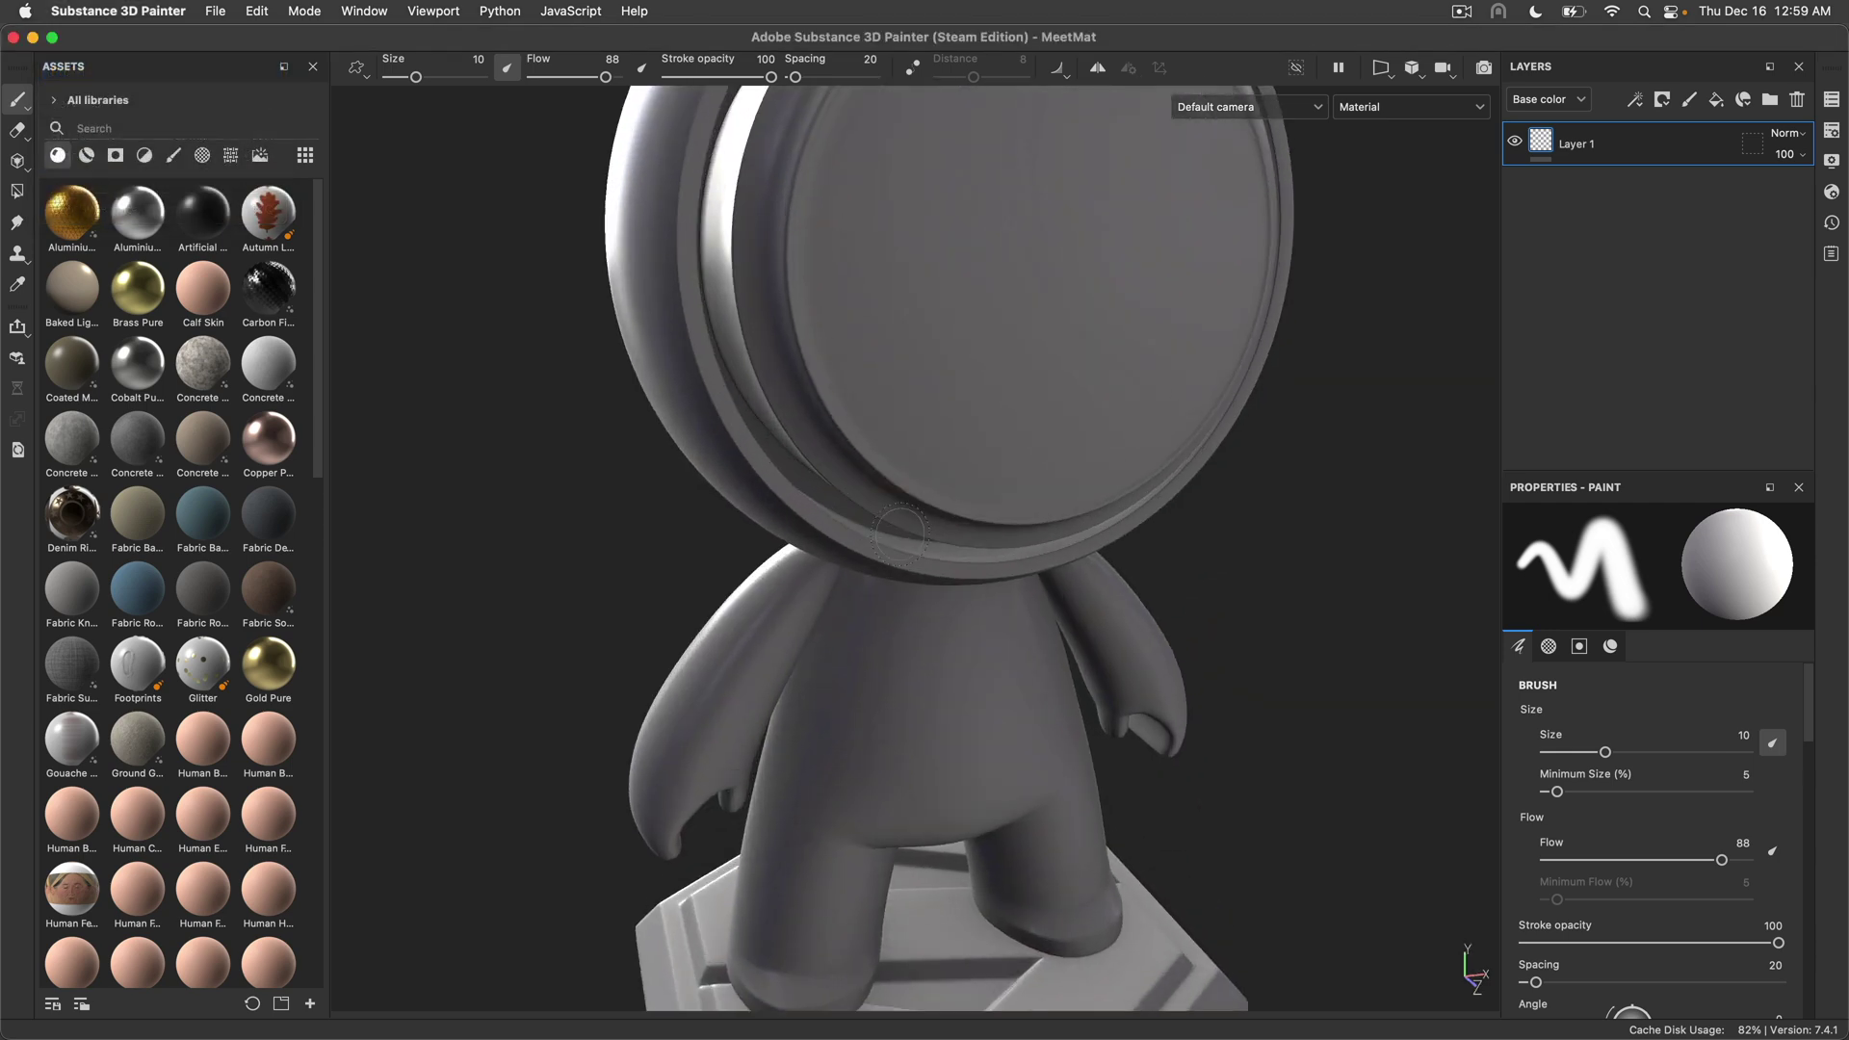
{"action": "left_click_drag", "start_coordinate": [949, 503], "coordinate": [949, 574], "text": "alt"}
{"action": "scroll", "coordinate": [958, 570], "scroll_direction": "down", "scroll_amount": 3}
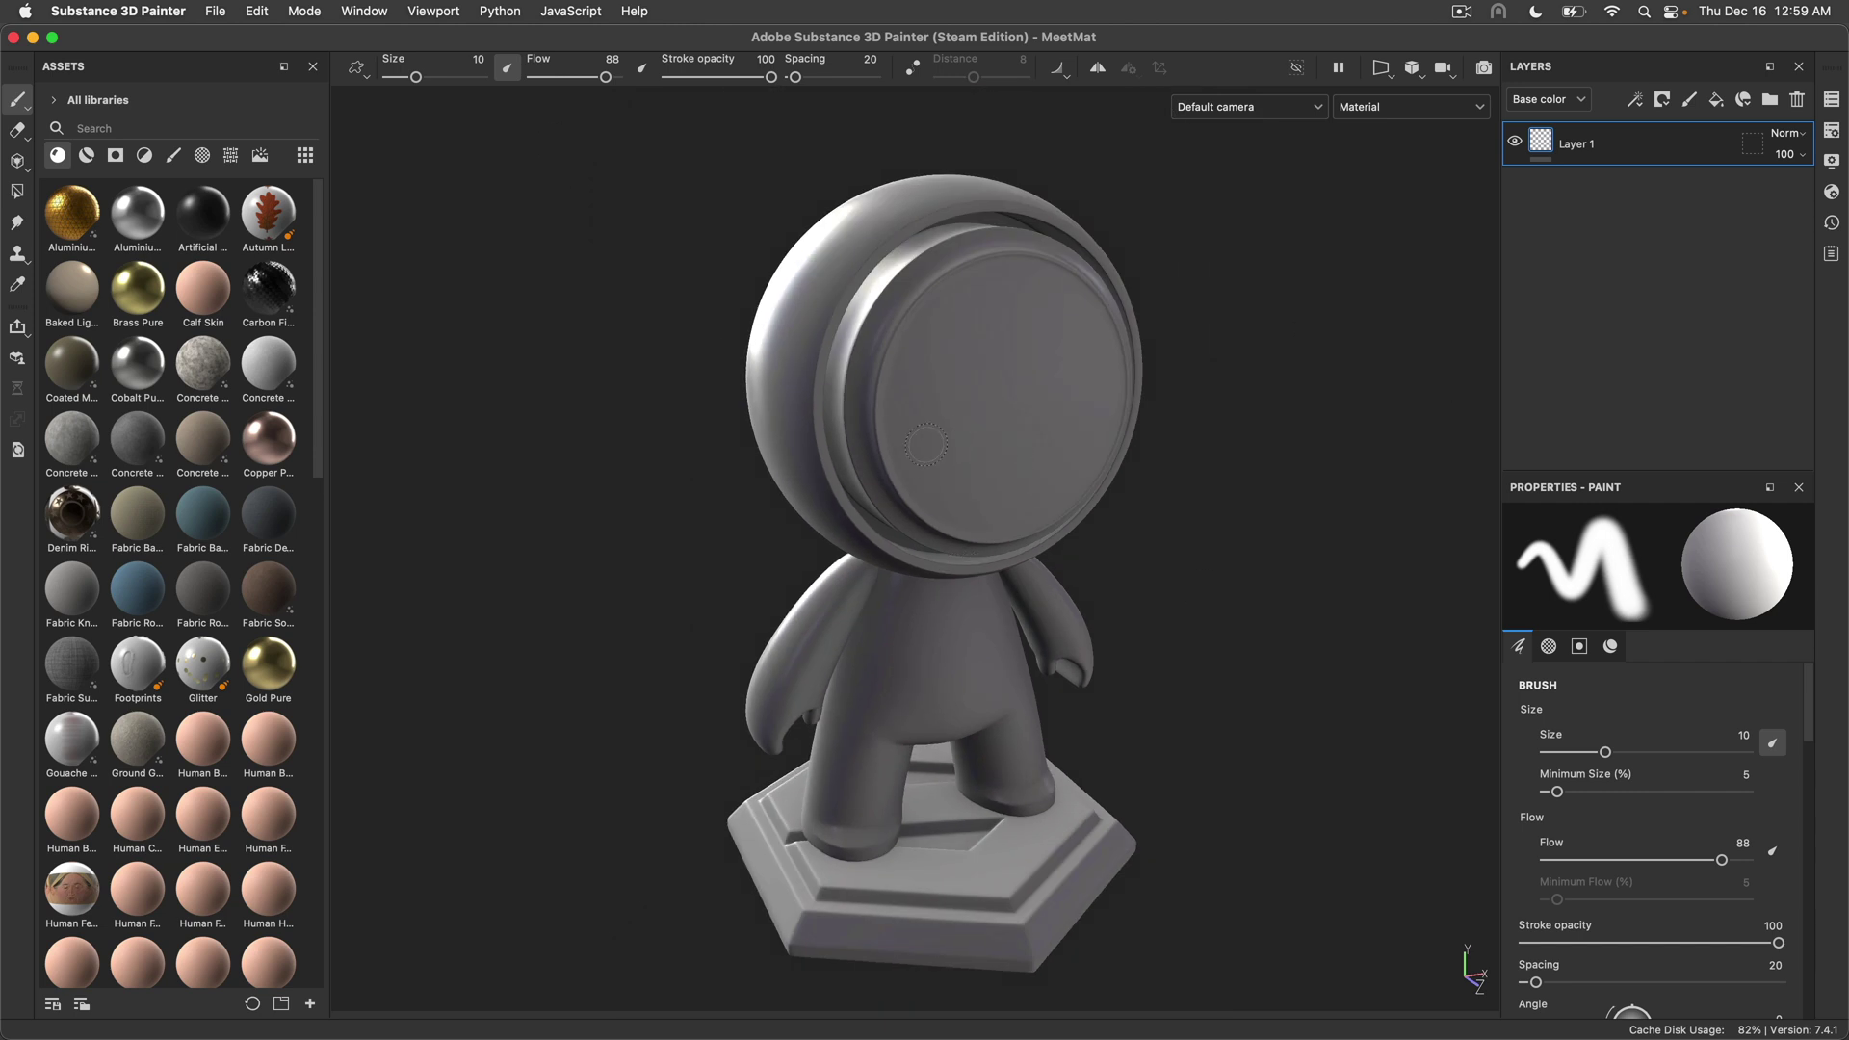
{"action": "scroll", "coordinate": [941, 478], "scroll_direction": "down", "scroll_amount": 3}
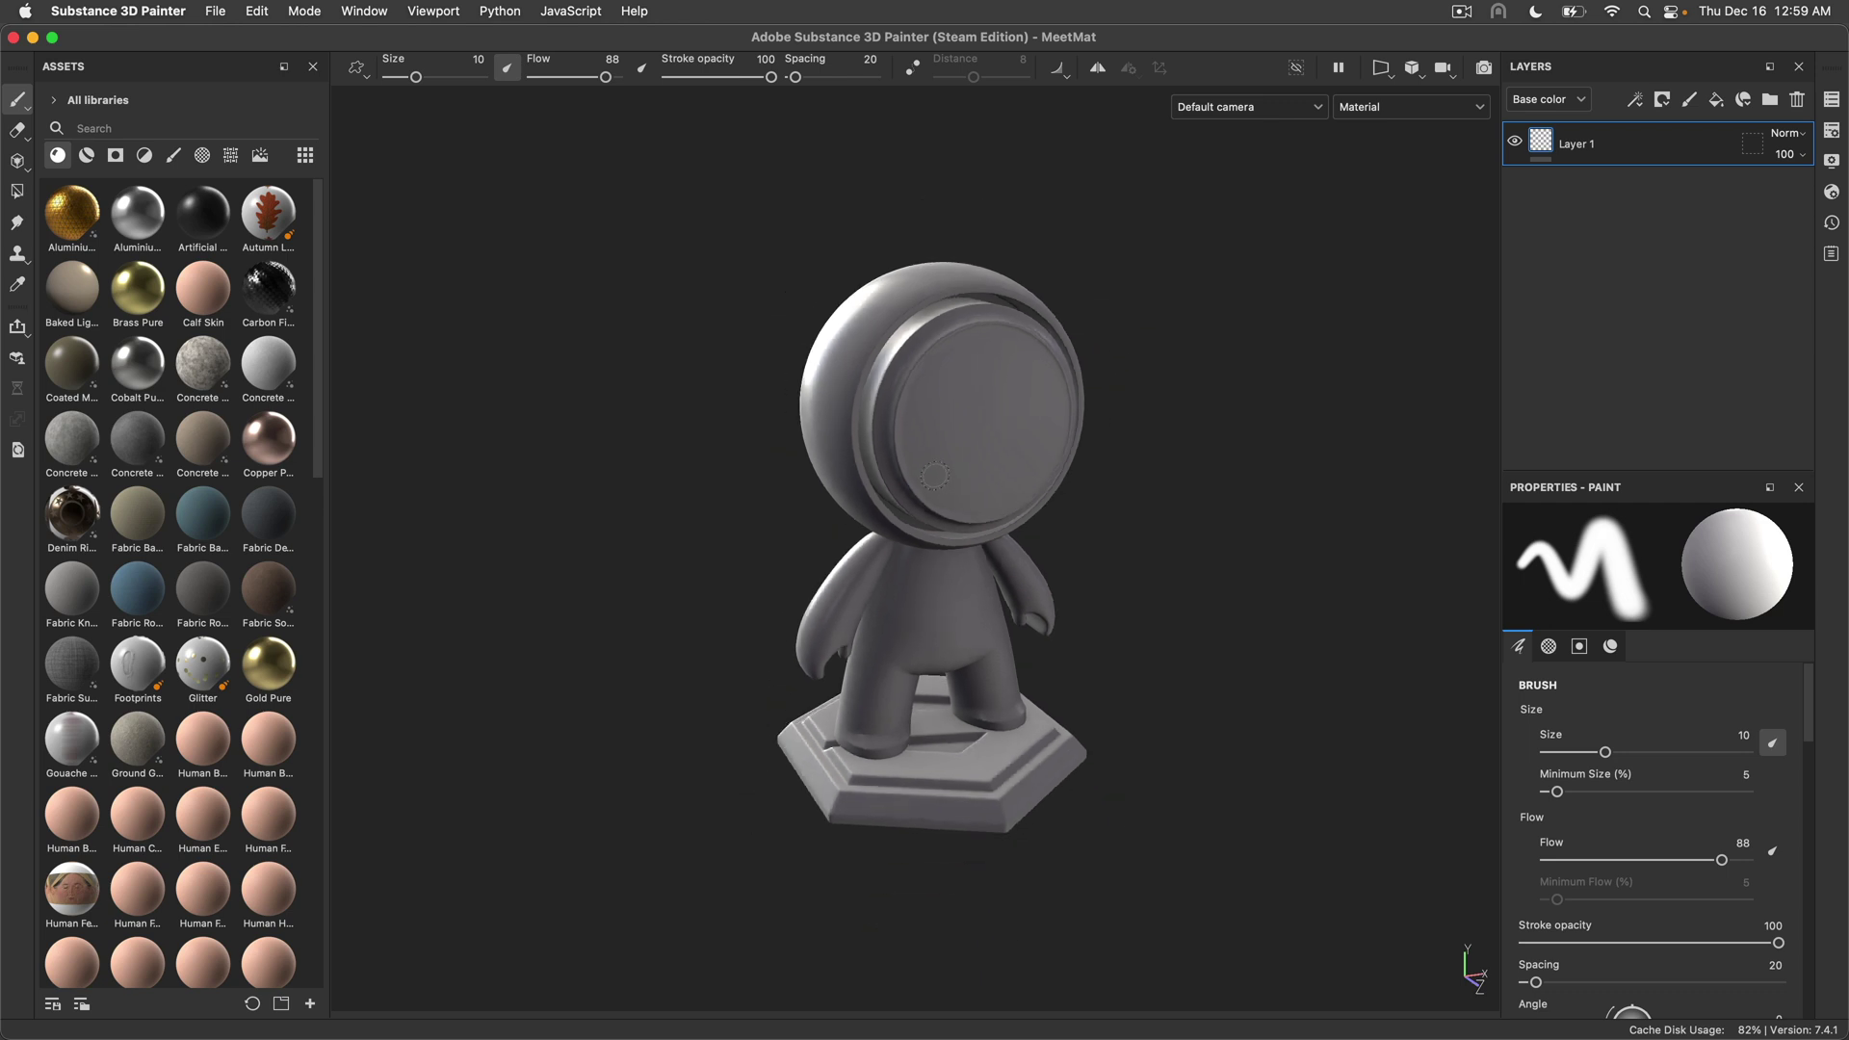
{"action": "left_click_drag", "start_coordinate": [942, 479], "coordinate": [959, 468], "text": "alt"}
{"action": "middle_click_drag", "start_coordinate": [959, 469], "coordinate": [908, 479], "text": "alt"}
{"action": "left_click_drag", "start_coordinate": [908, 478], "coordinate": [887, 480], "text": "alt"}
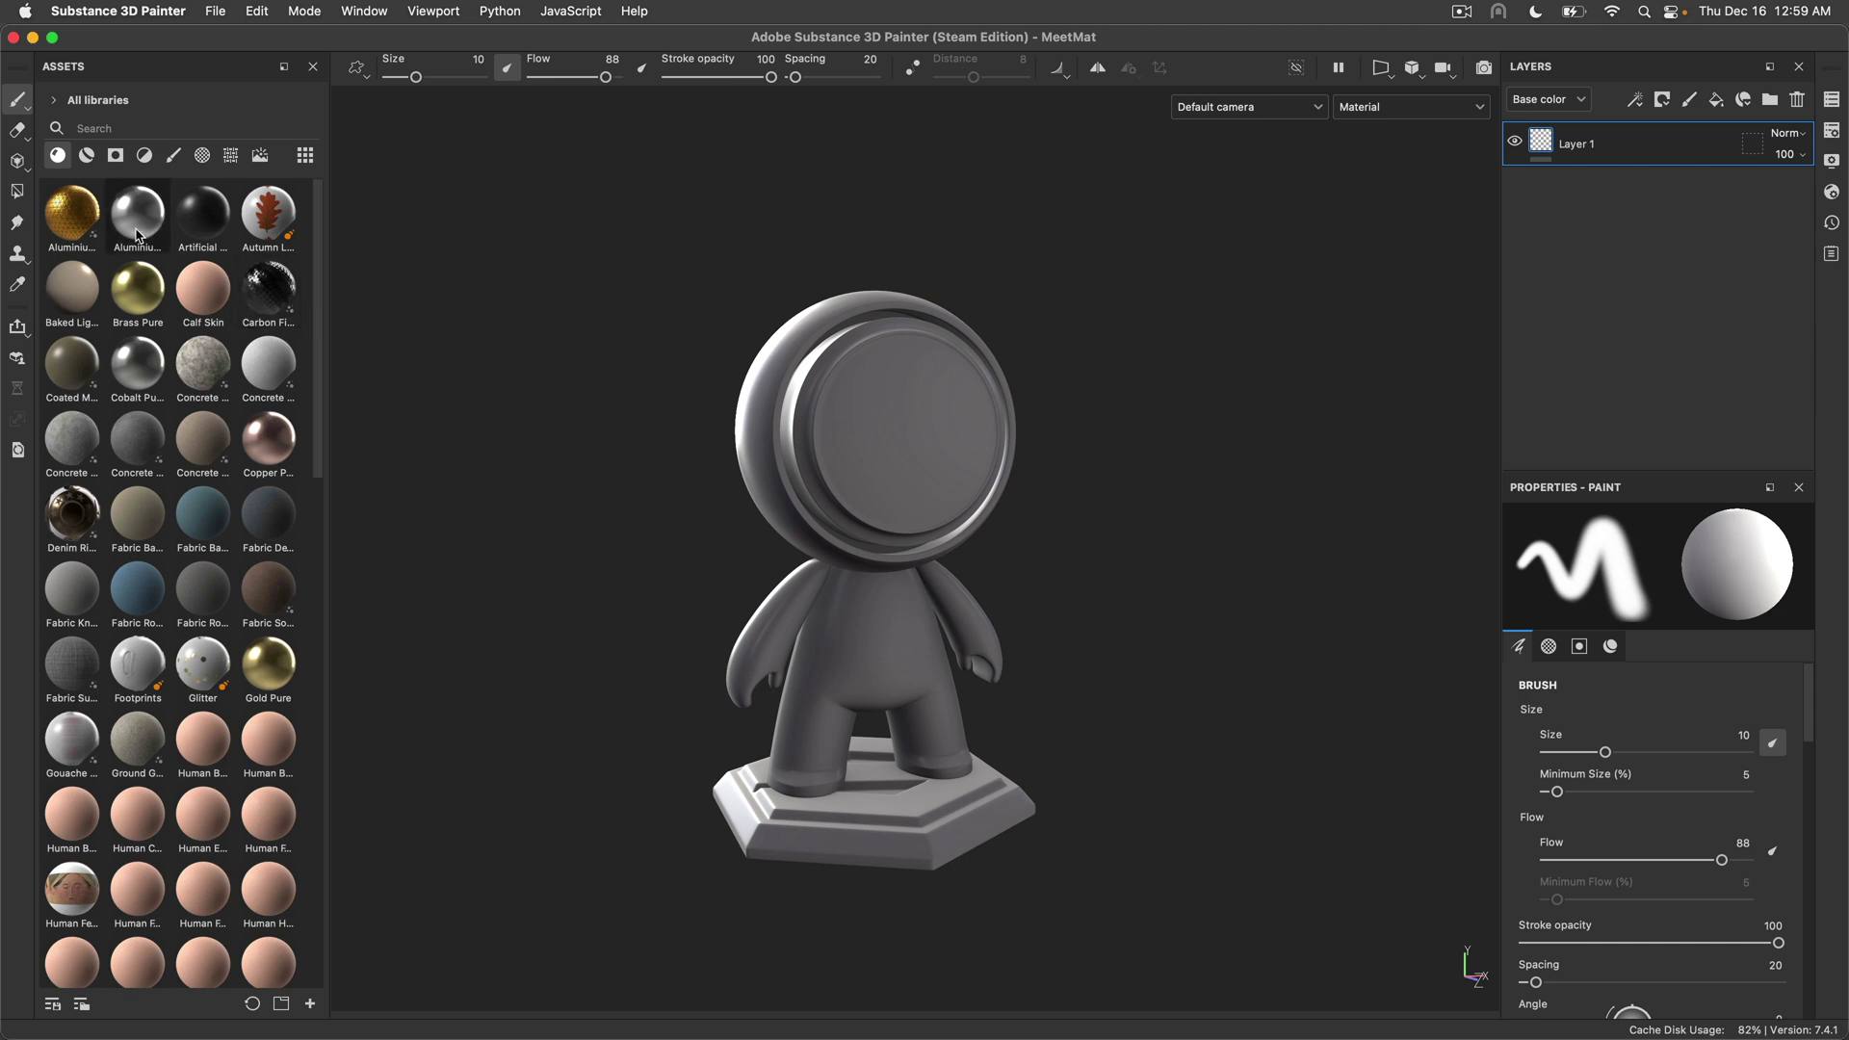
{"action": "left_click_drag", "start_coordinate": [137, 213], "coordinate": [315, 403]}
{"action": "left_click_drag", "start_coordinate": [266, 289], "coordinate": [872, 460]}
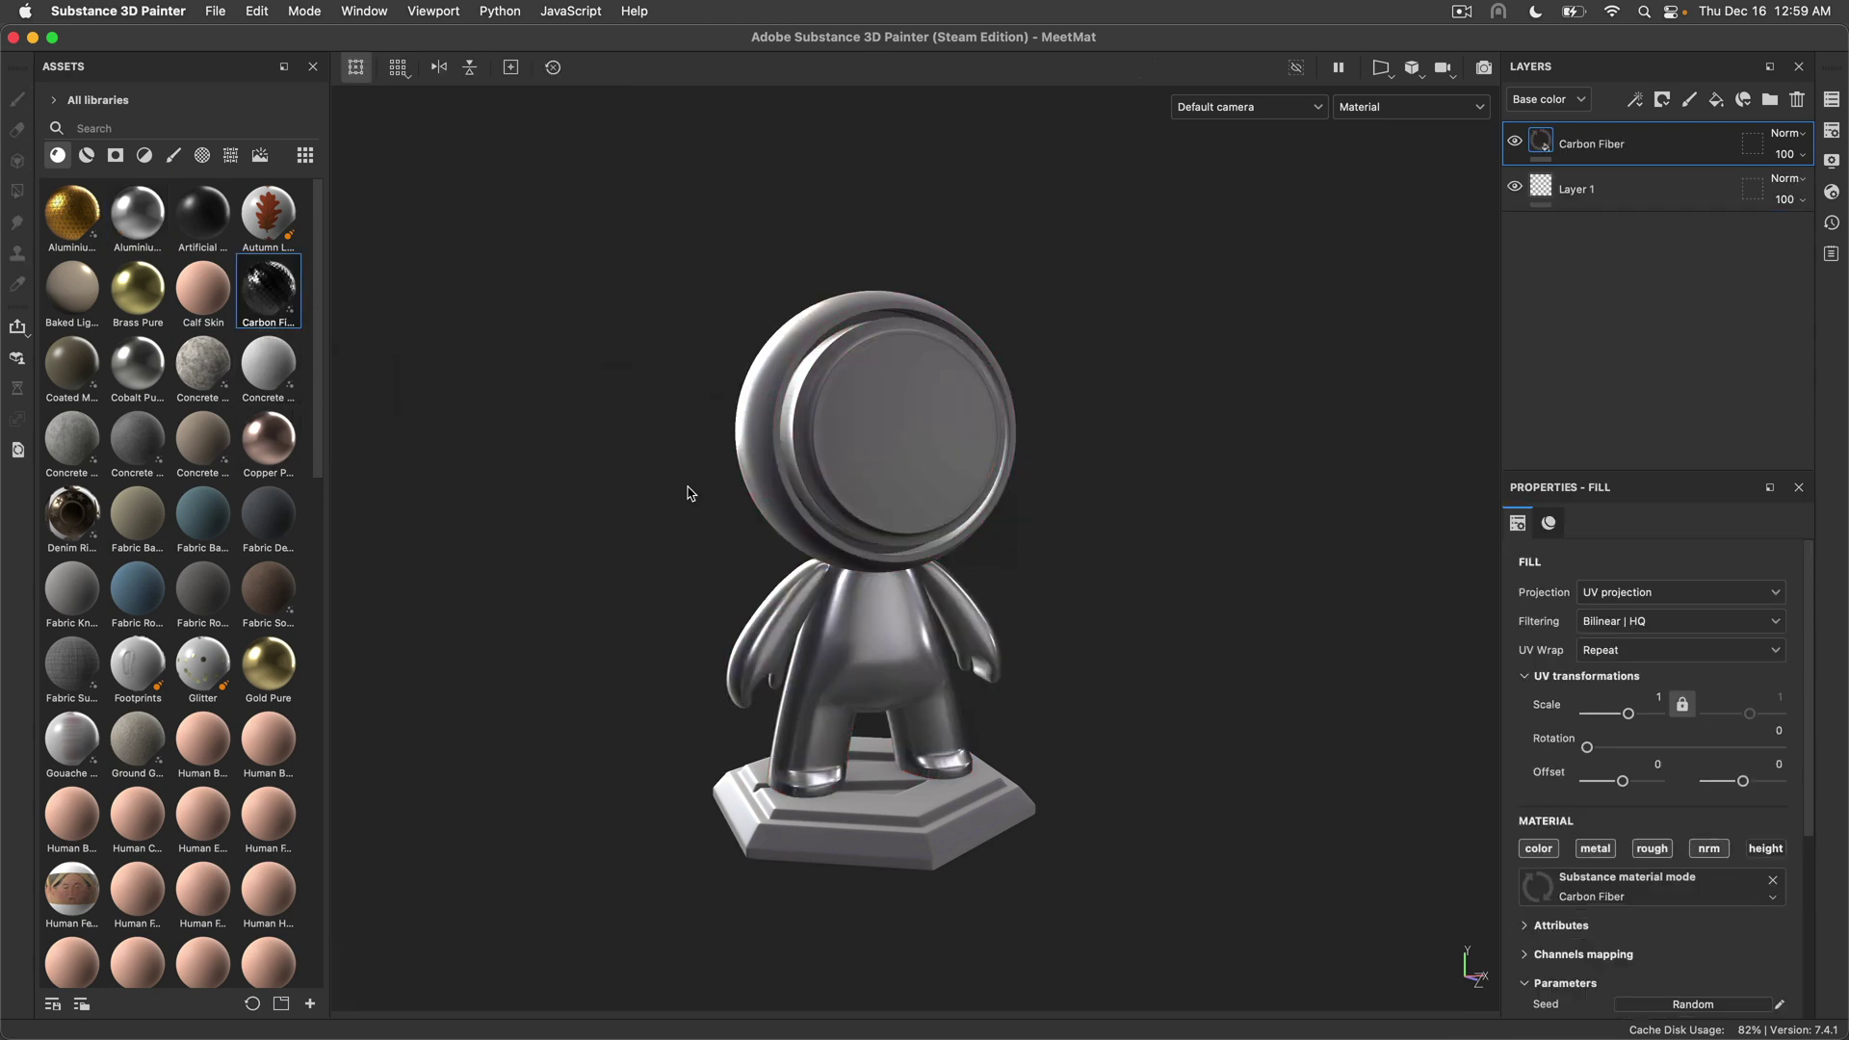
Apply the Wood Acajou smart material to the hexagonal base
{"action": "scroll", "coordinate": [265, 631], "scroll_direction": "down", "scroll_amount": 10}
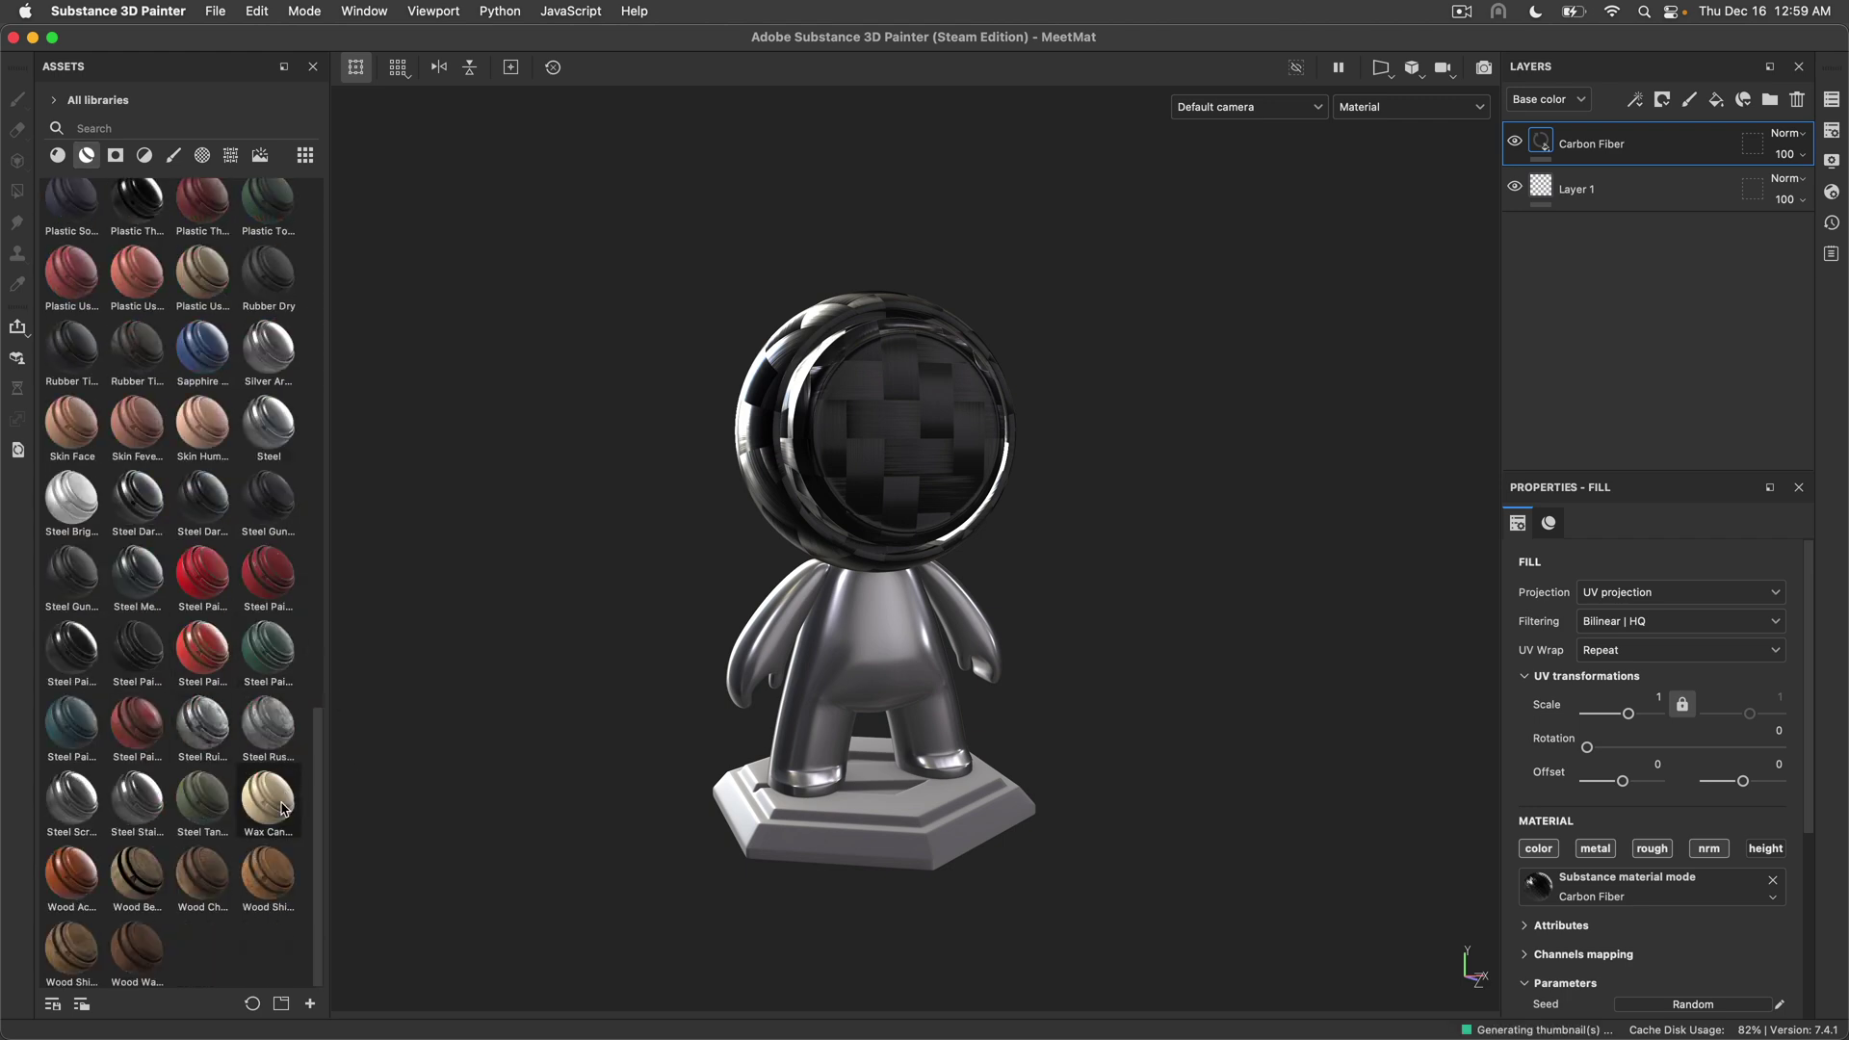
{"action": "left_click_drag", "start_coordinate": [72, 876], "coordinate": [920, 804]}
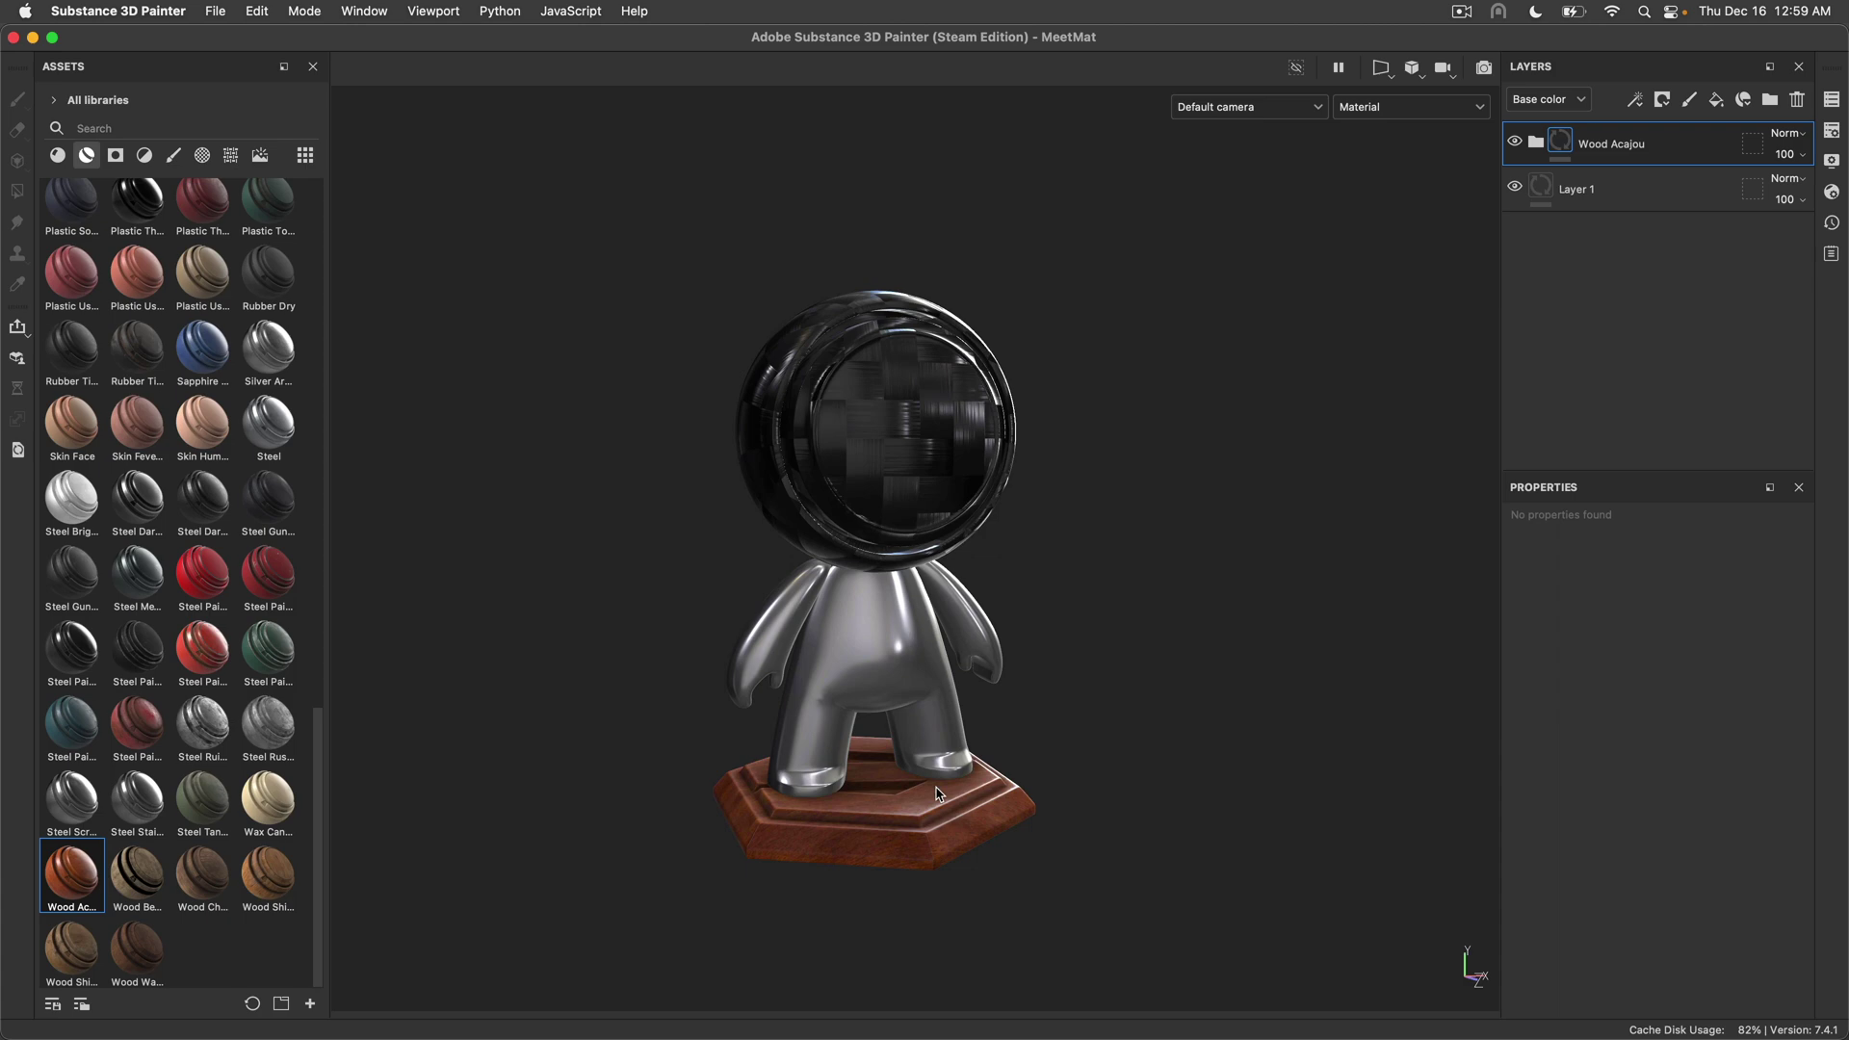
{"action": "scroll", "coordinate": [919, 830], "scroll_direction": "up", "scroll_amount": 5}
{"action": "scroll", "coordinate": [919, 830], "scroll_direction": "down", "scroll_amount": 5}
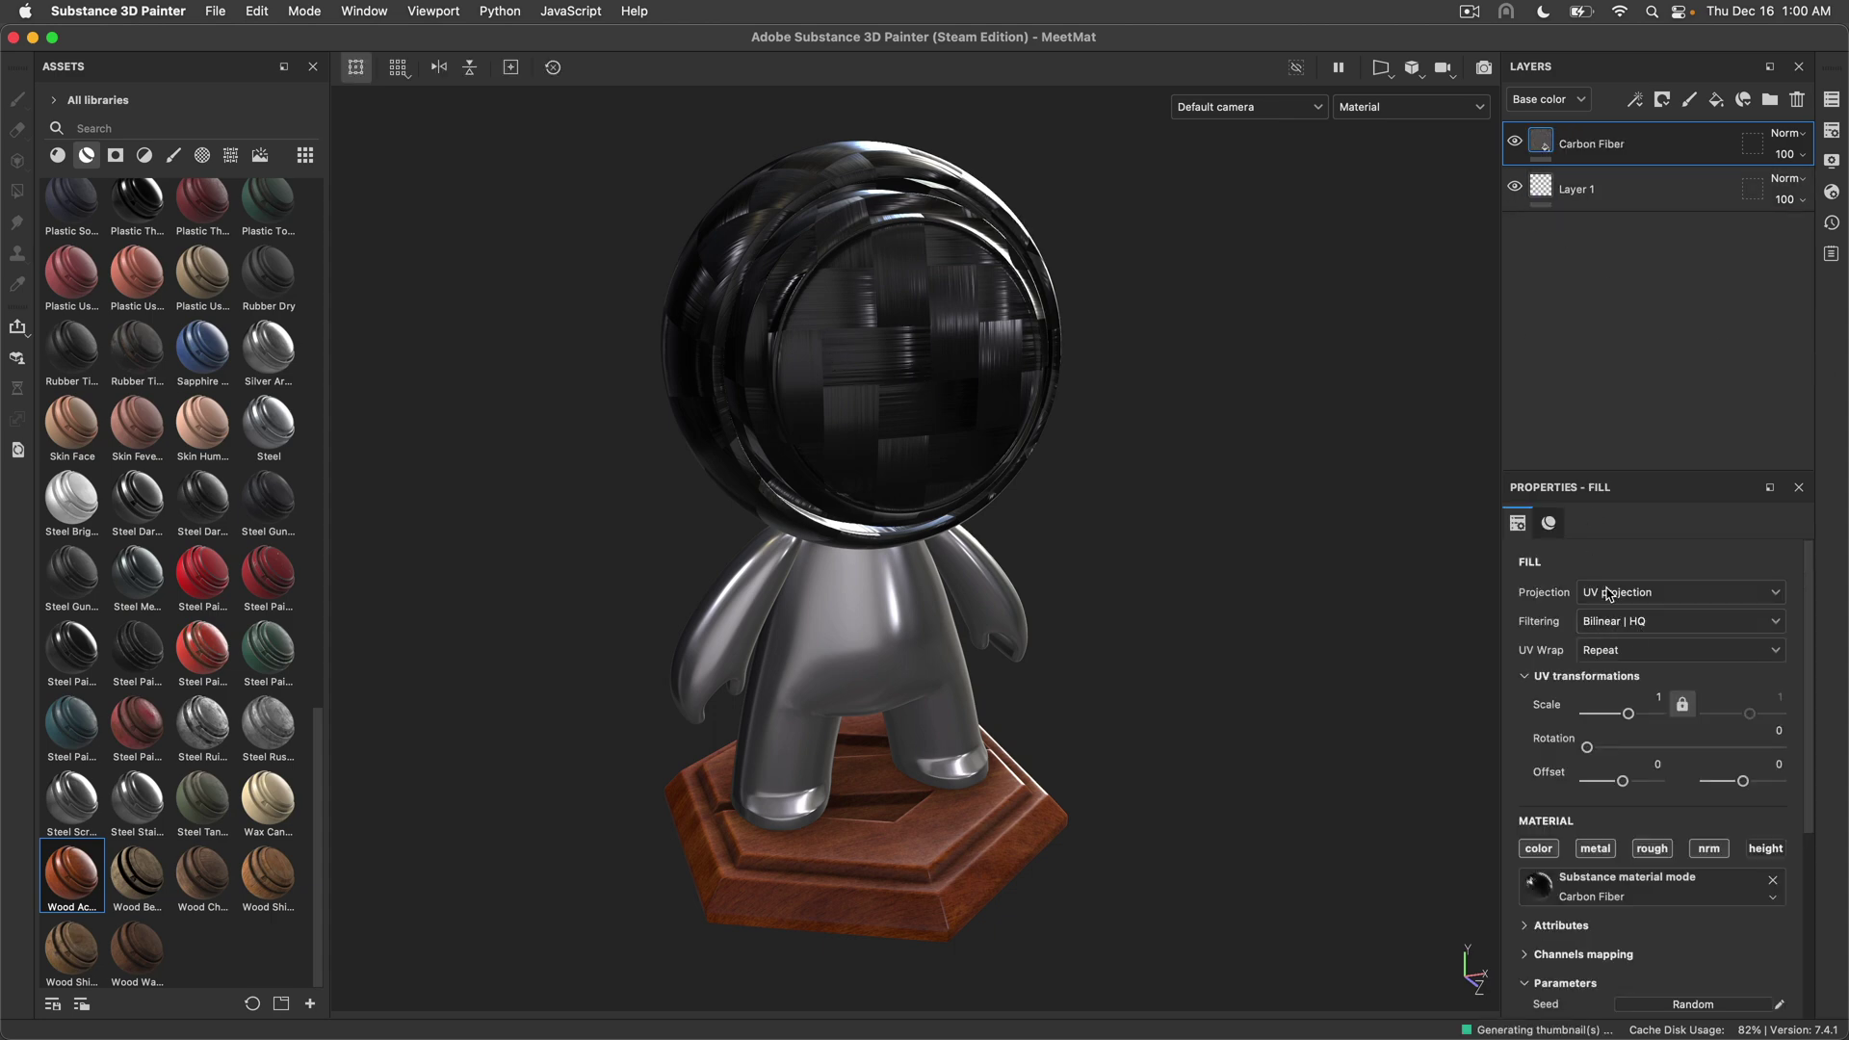
Set the head's Carbon Fiber fill to tri-planar projection with a UV scale of 2.79
{"action": "left_click", "coordinate": [1642, 591]}
{"action": "left_click", "coordinate": [1632, 657]}
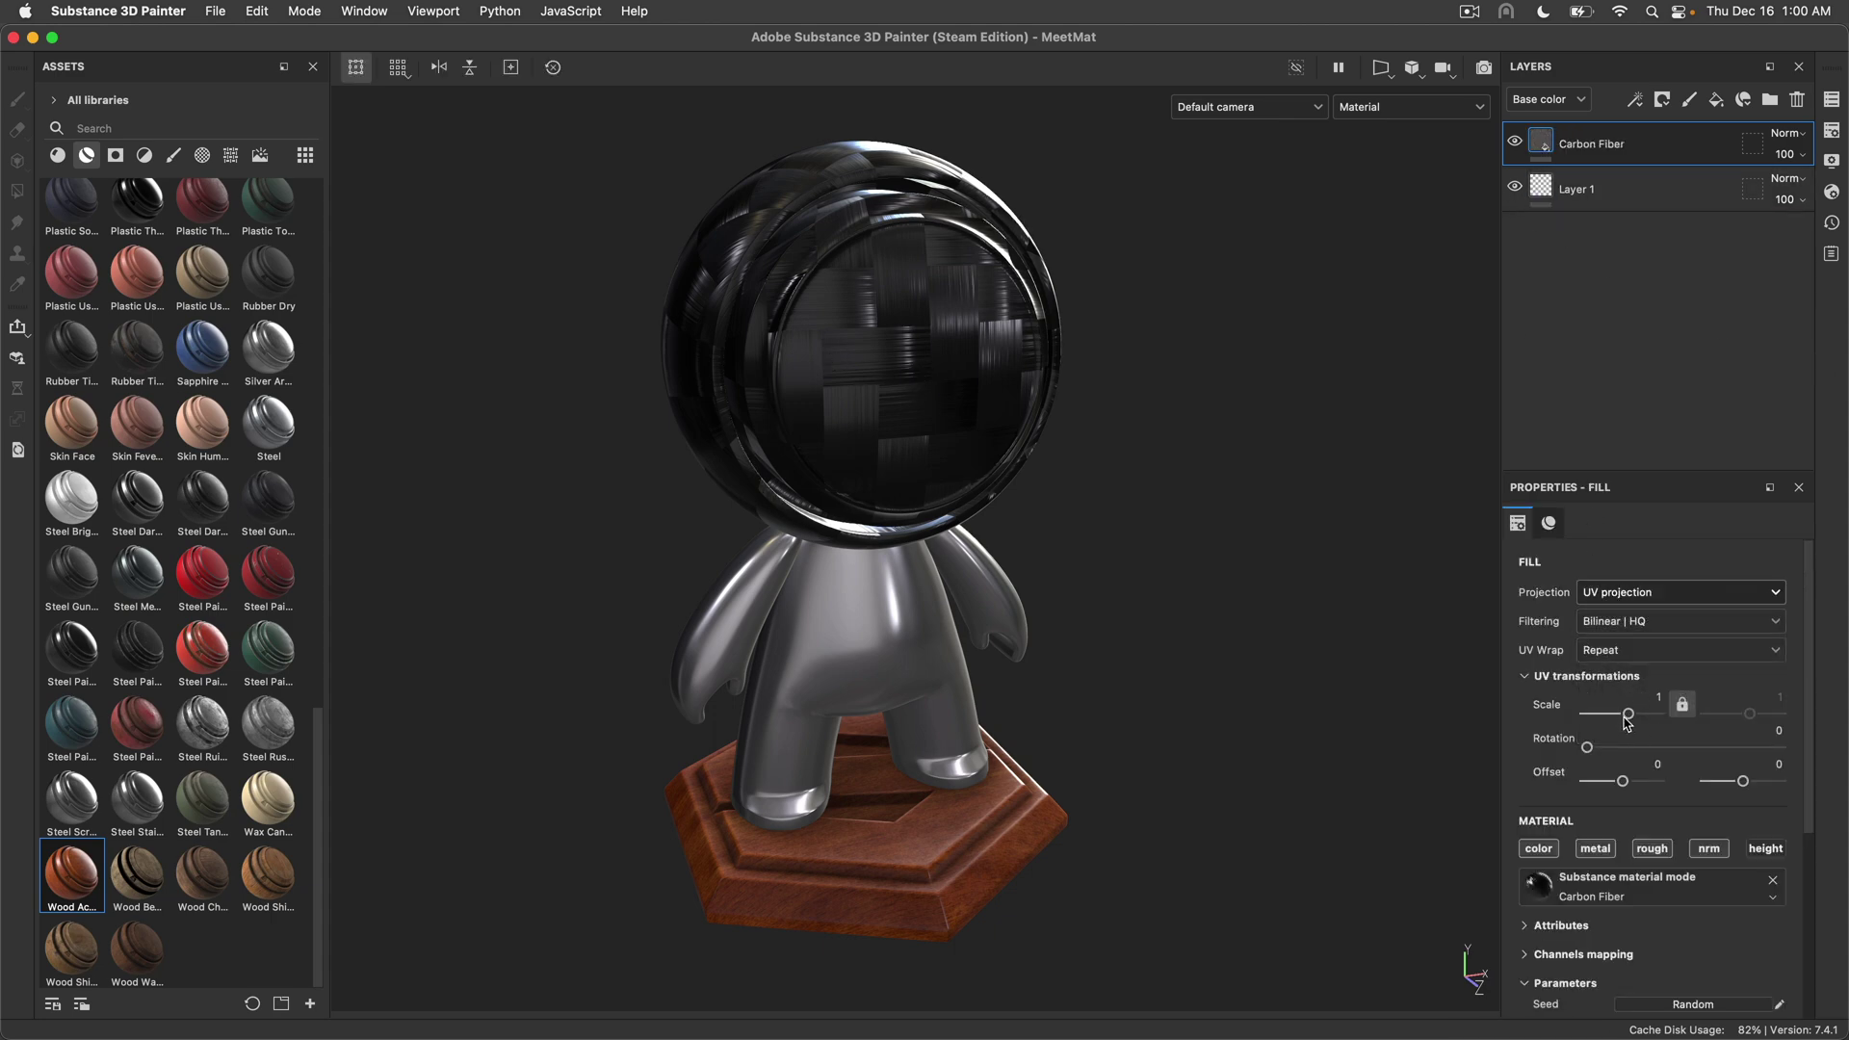
{"action": "left_click_drag", "start_coordinate": [1630, 752], "coordinate": [1643, 752]}
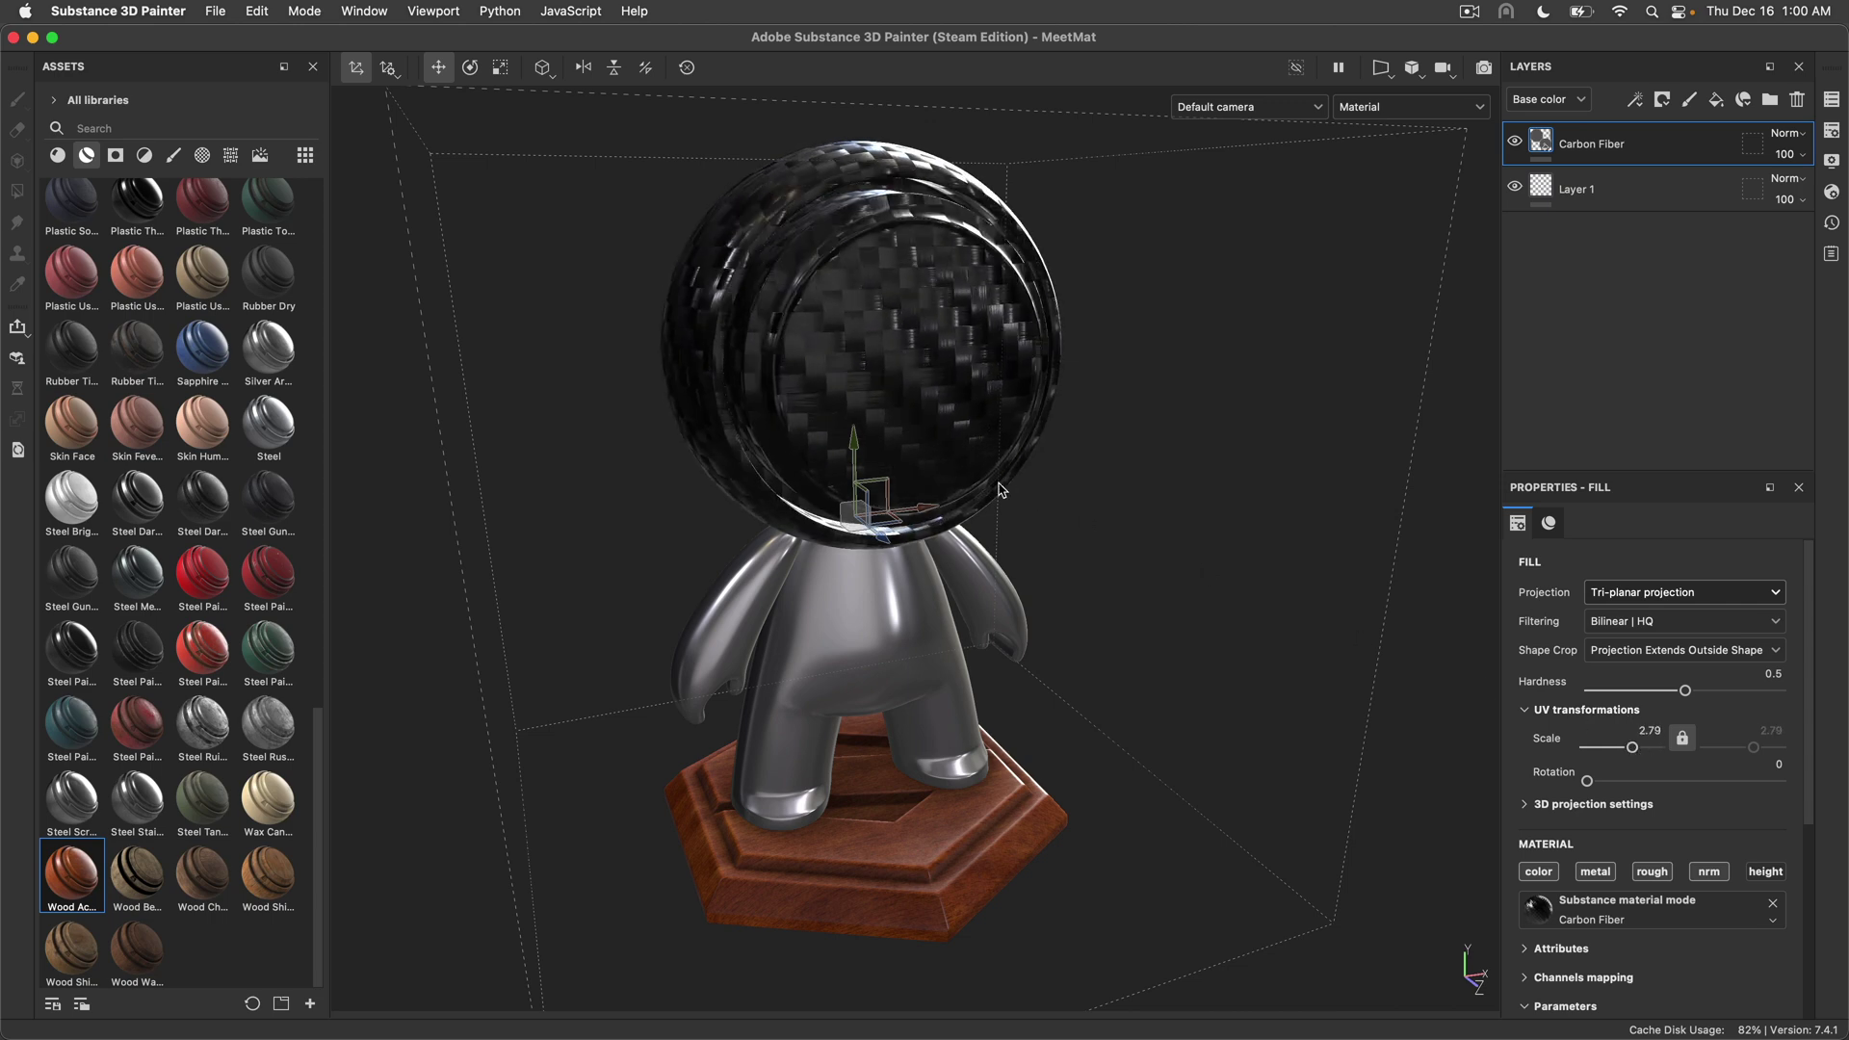
{"action": "scroll", "coordinate": [1002, 491], "scroll_direction": "down", "scroll_amount": 3}
{"action": "left_click_drag", "start_coordinate": [1002, 491], "coordinate": [1044, 433], "text": "alt"}
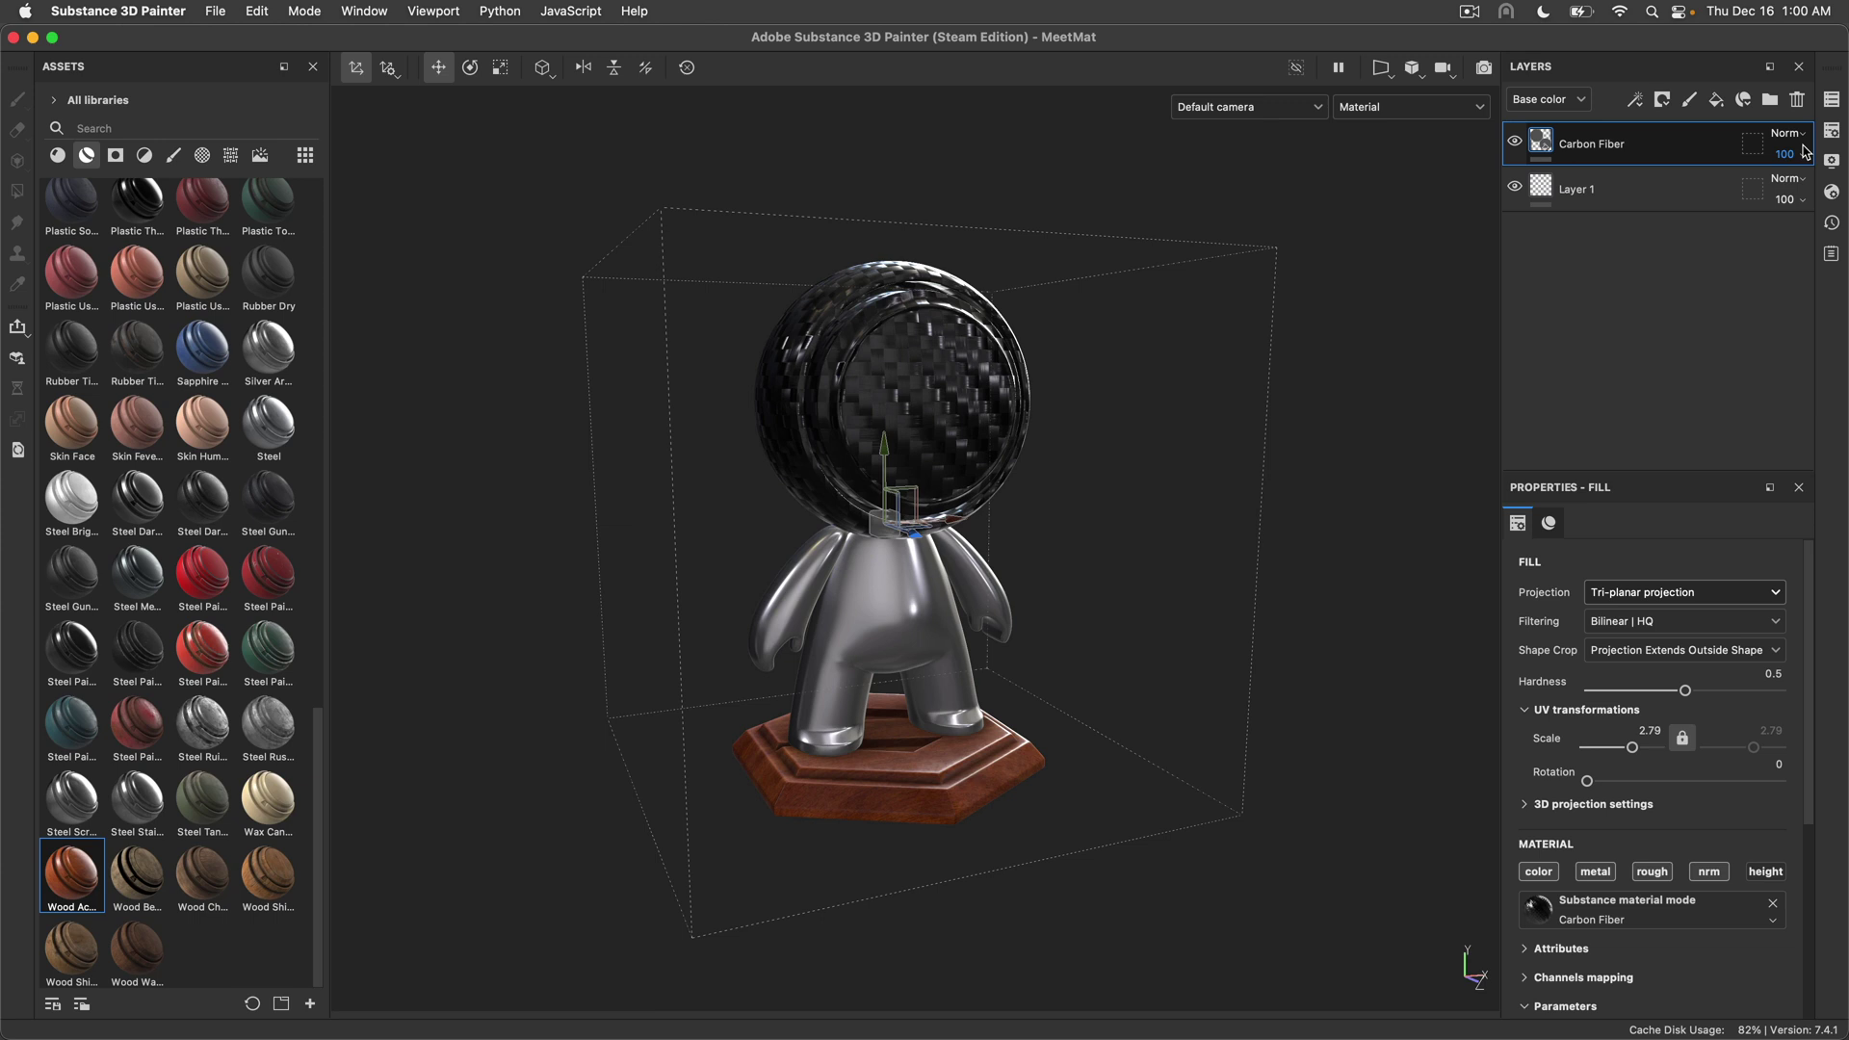
Select the texture sets 01_Head, 02_Body and 03_Base together and set their size to 4096
{"action": "left_click", "coordinate": [1832, 130]}
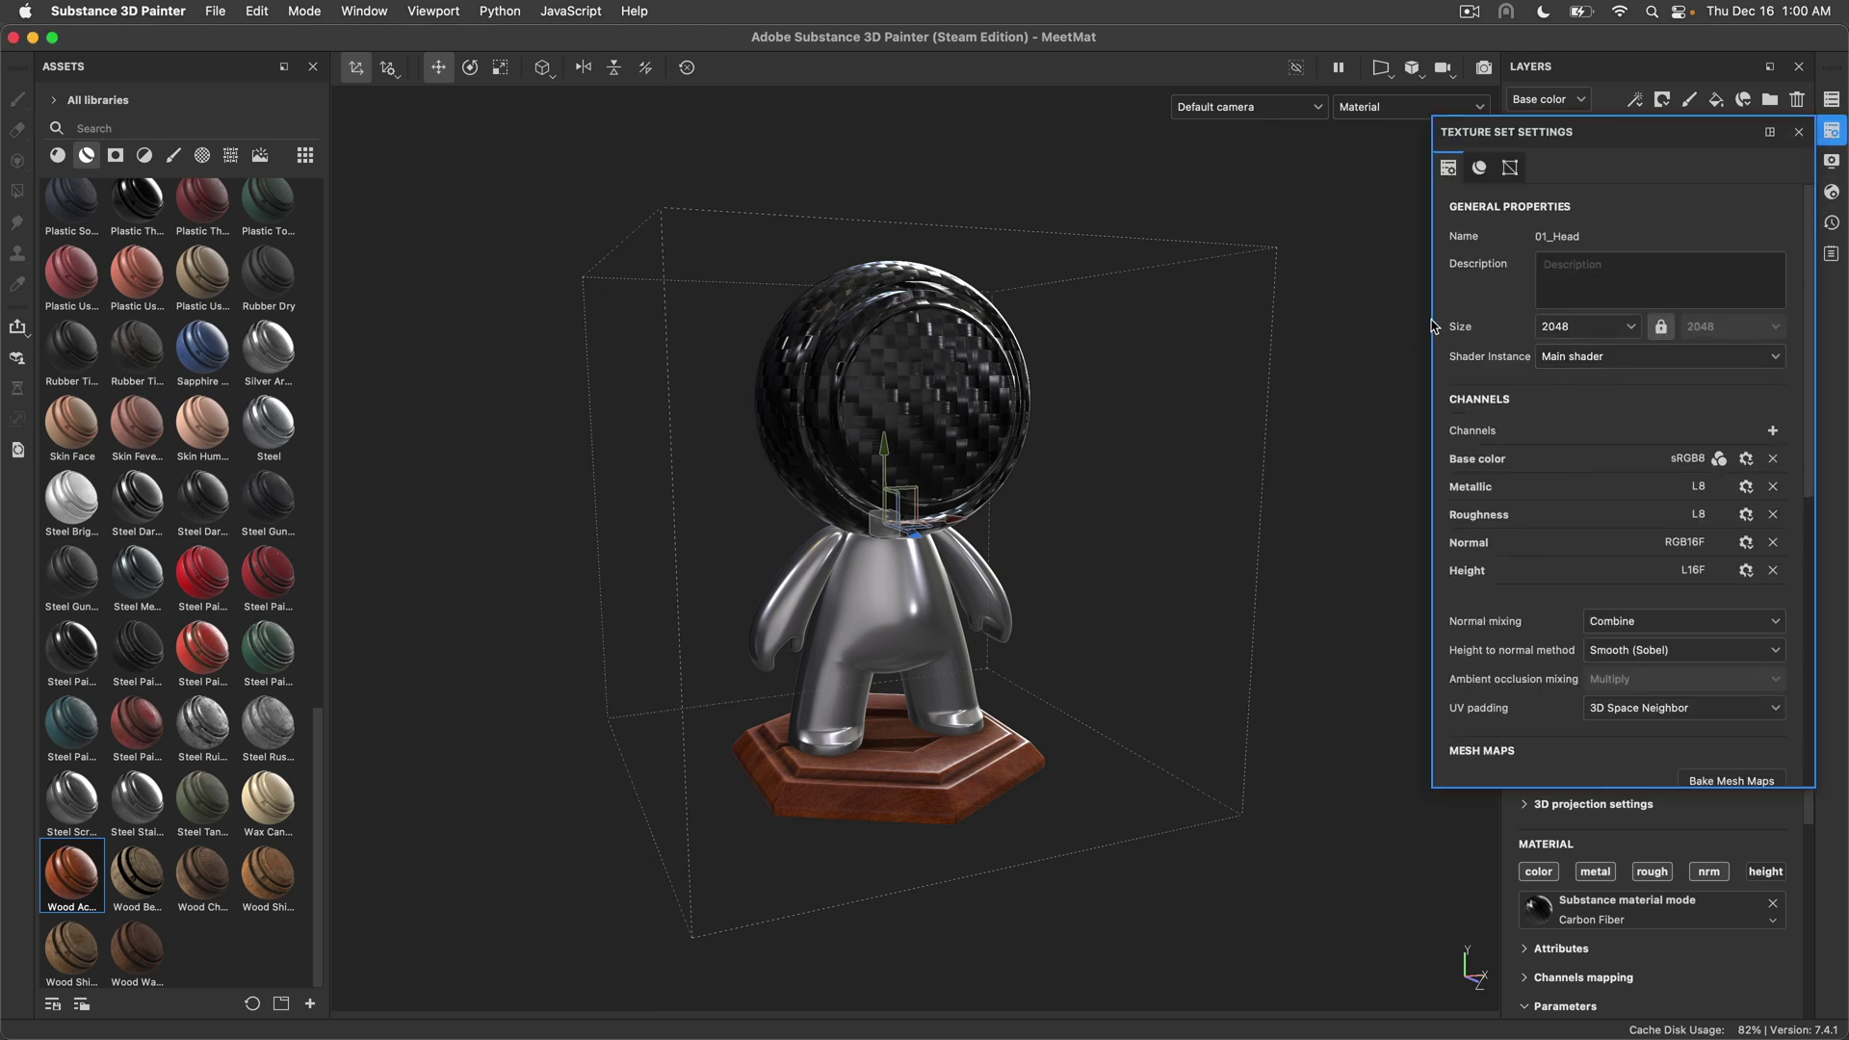
{"action": "left_click", "coordinate": [1832, 99]}
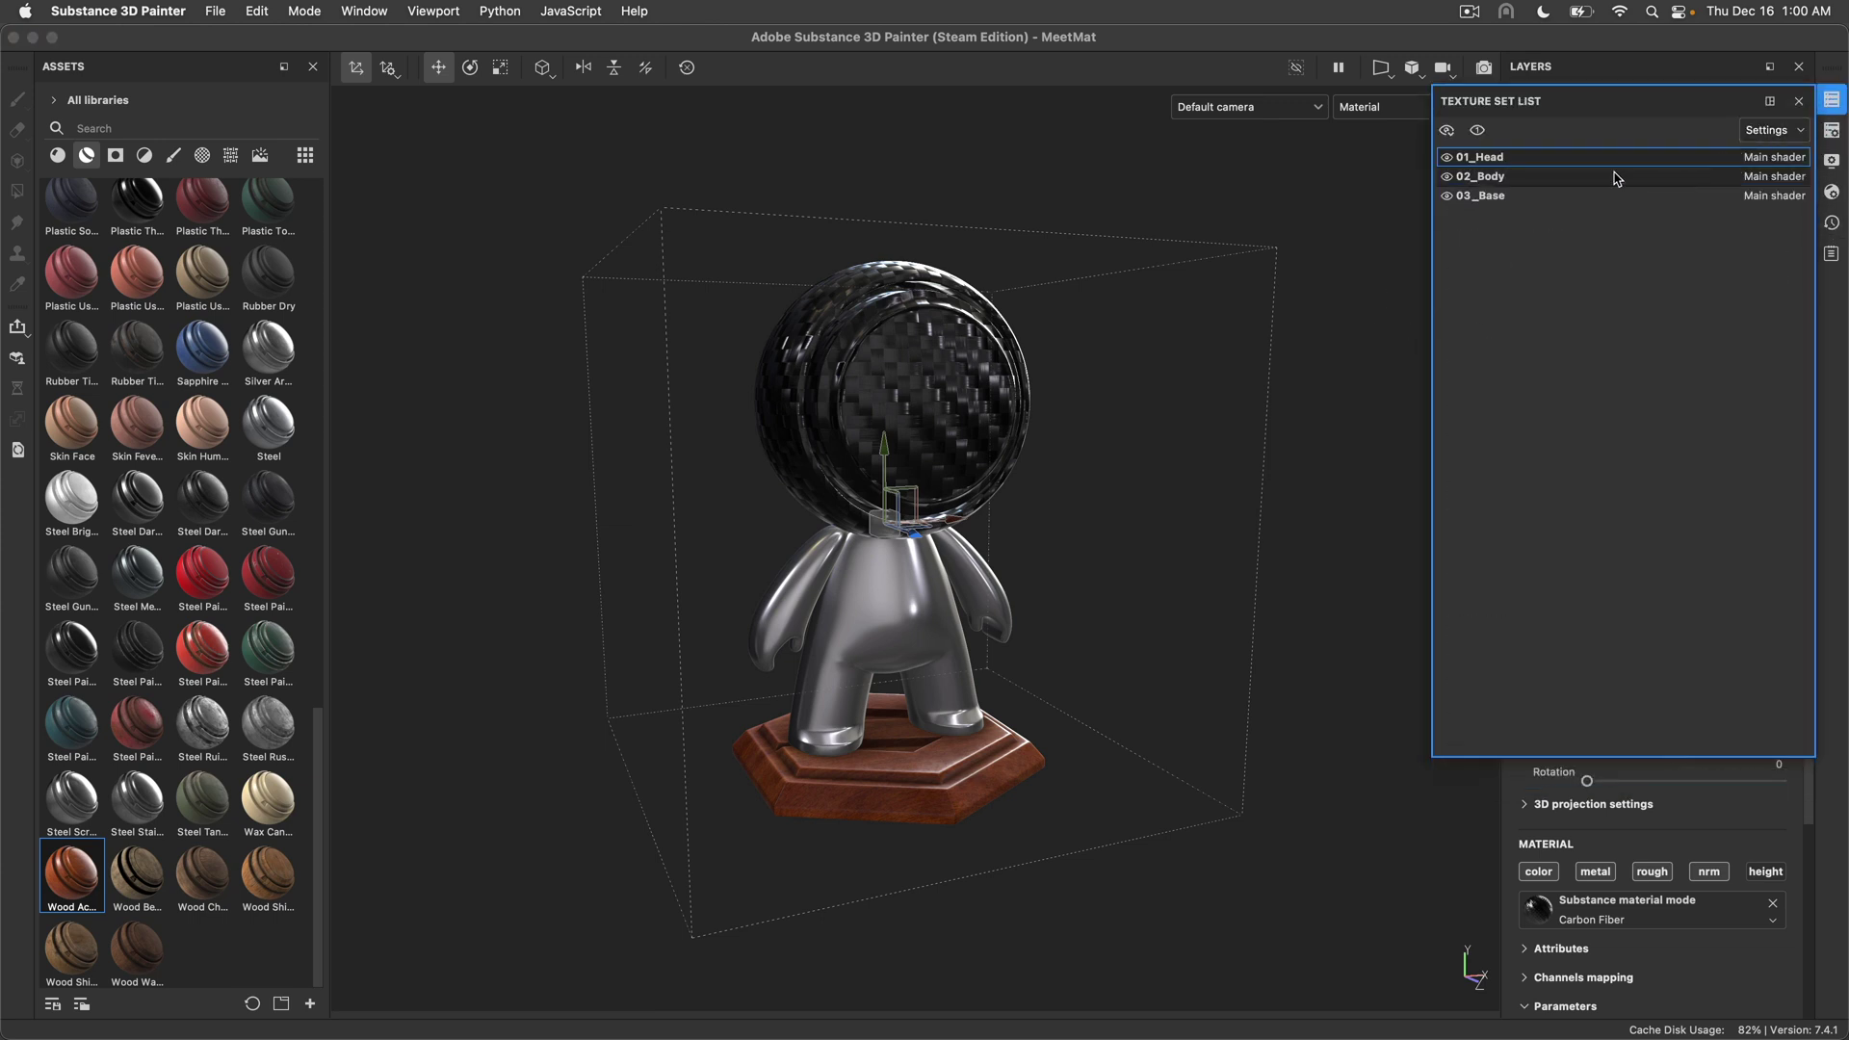
{"action": "left_click", "coordinate": [1507, 199], "text": "shift"}
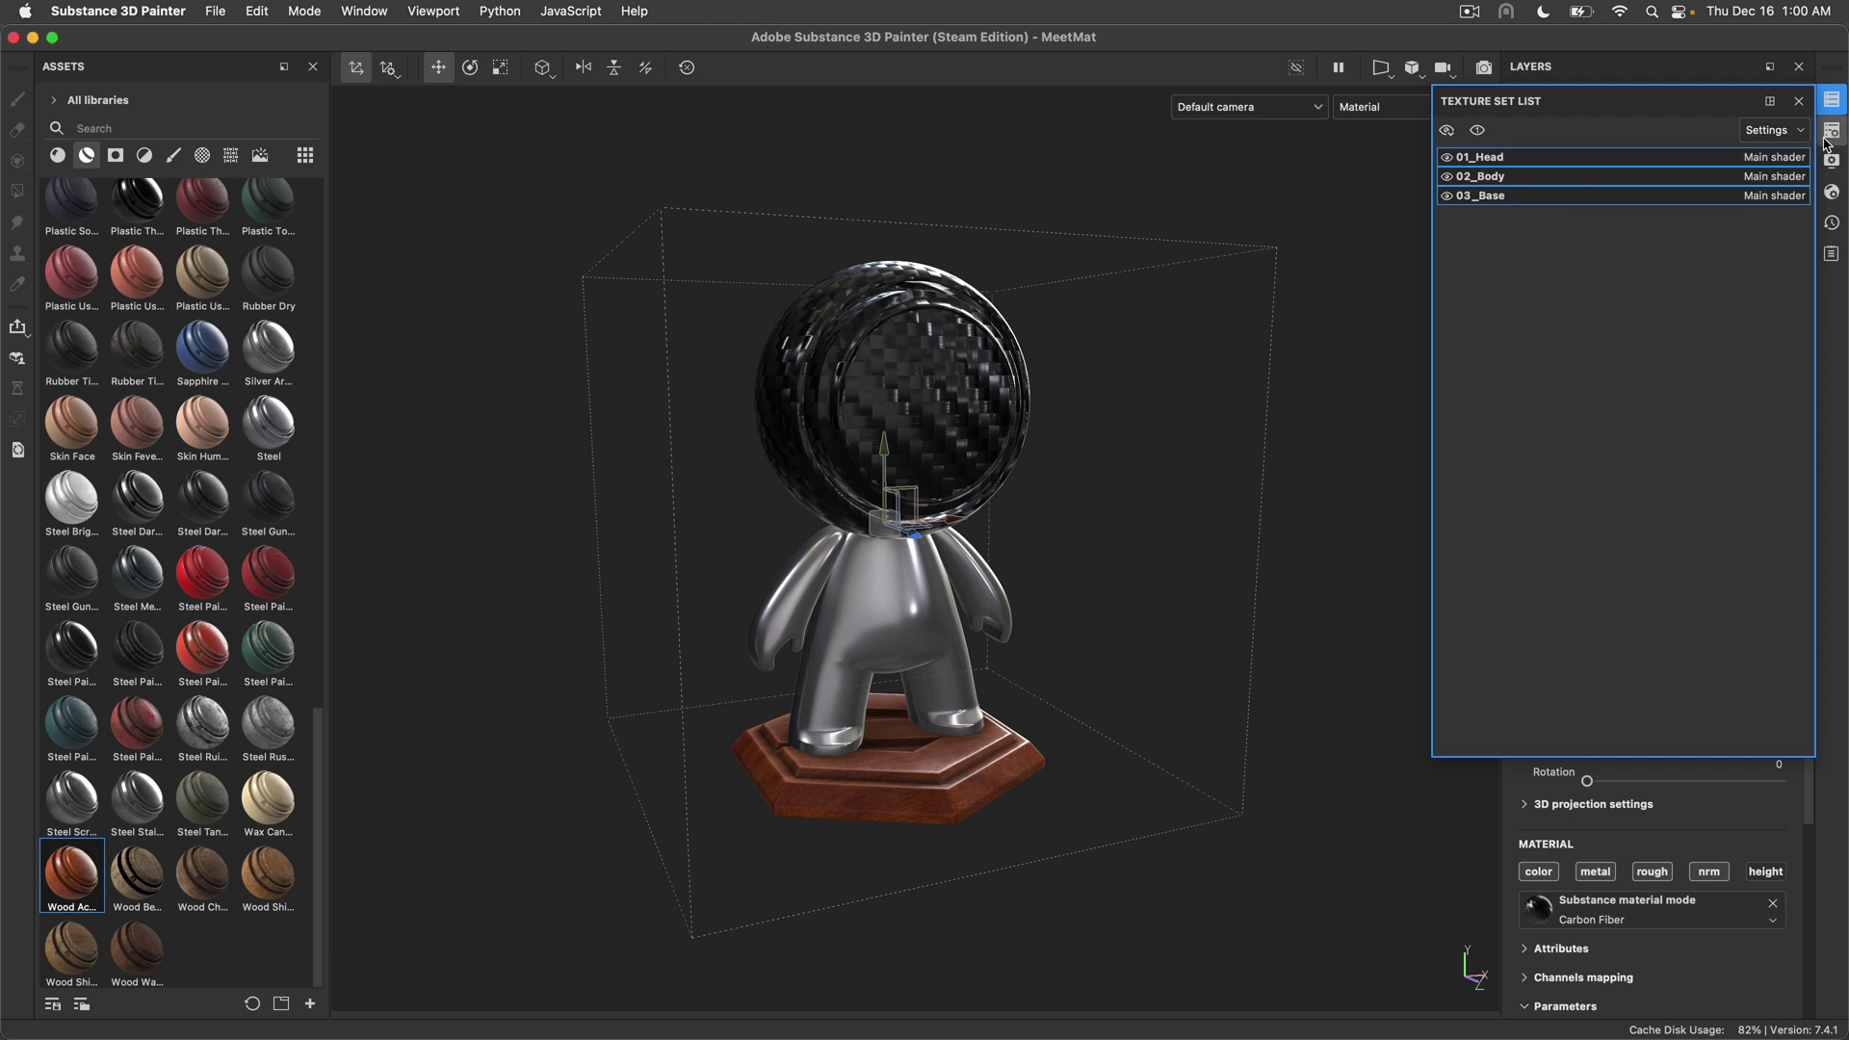
{"action": "left_click", "coordinate": [1829, 135]}
{"action": "left_click", "coordinate": [1547, 177]}
{"action": "left_click", "coordinate": [1513, 306]}
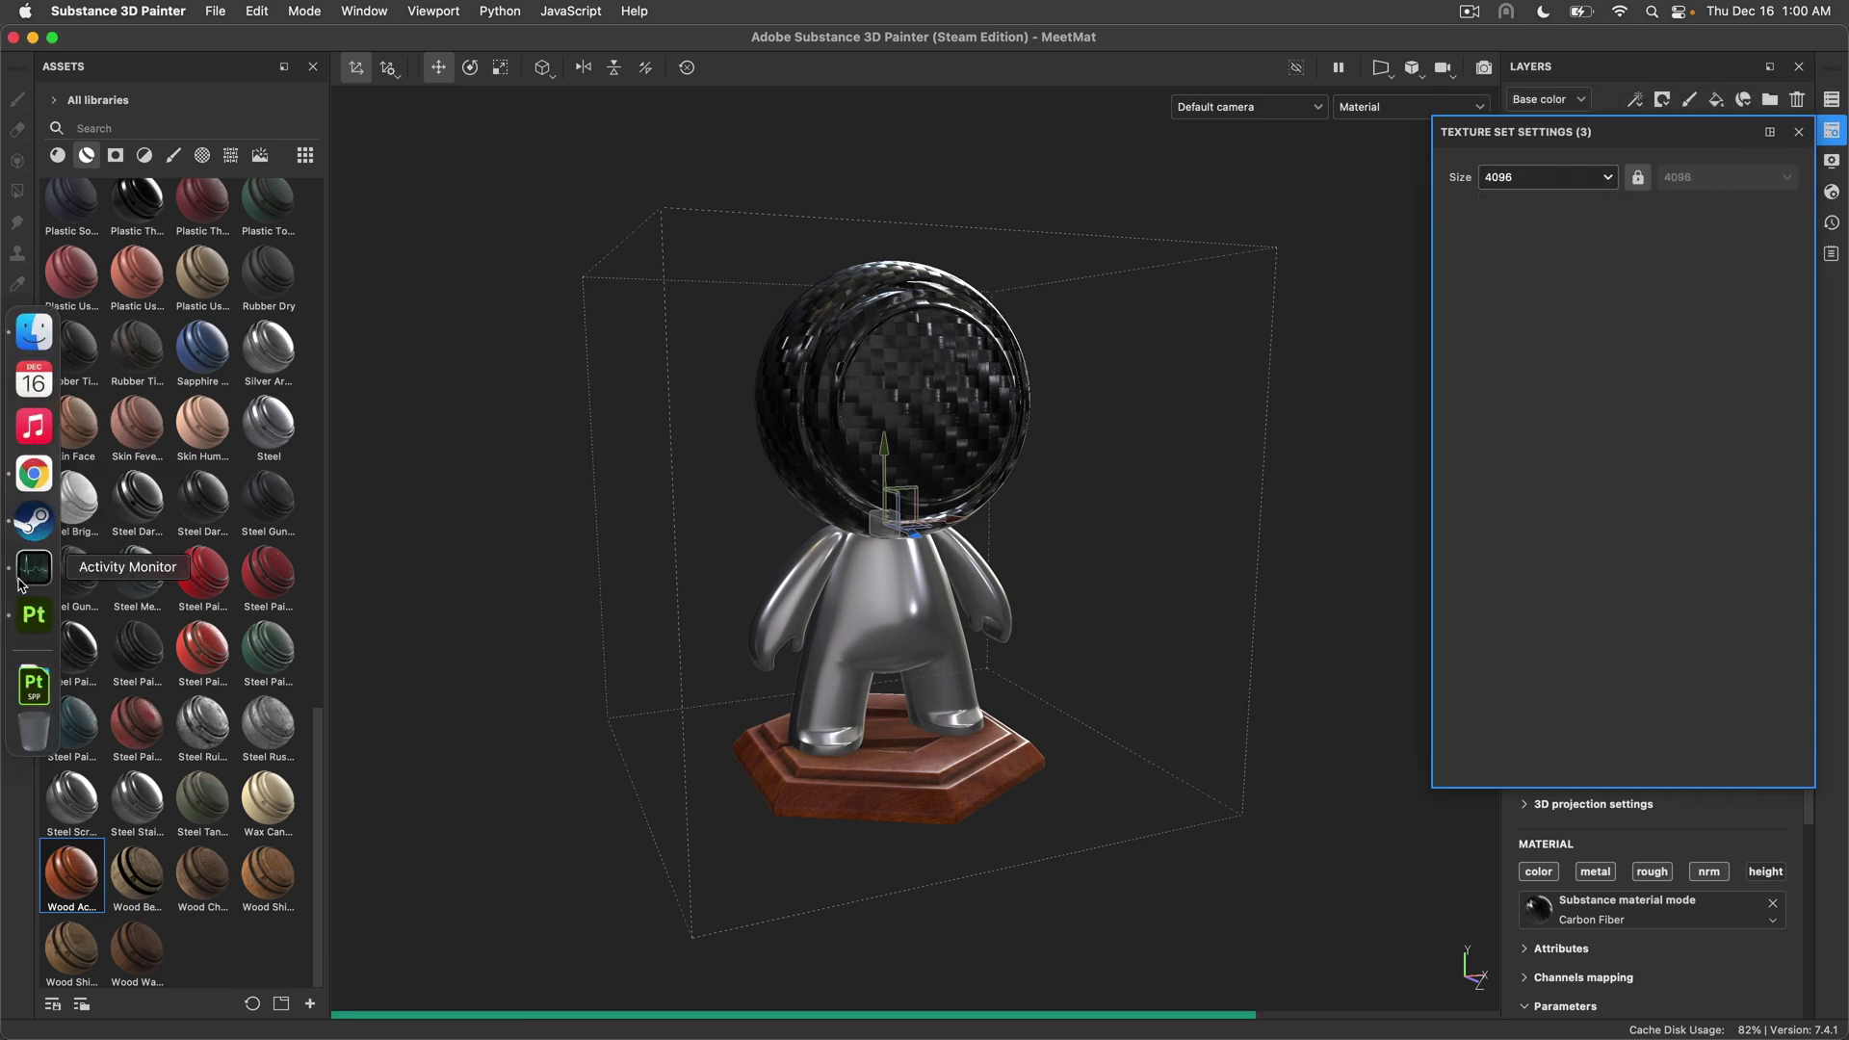
Switch to Activity Monitor, examine the CPU usage of the running processes, and return to Substance 3D Painter
{"action": "left_click", "coordinate": [21, 585]}
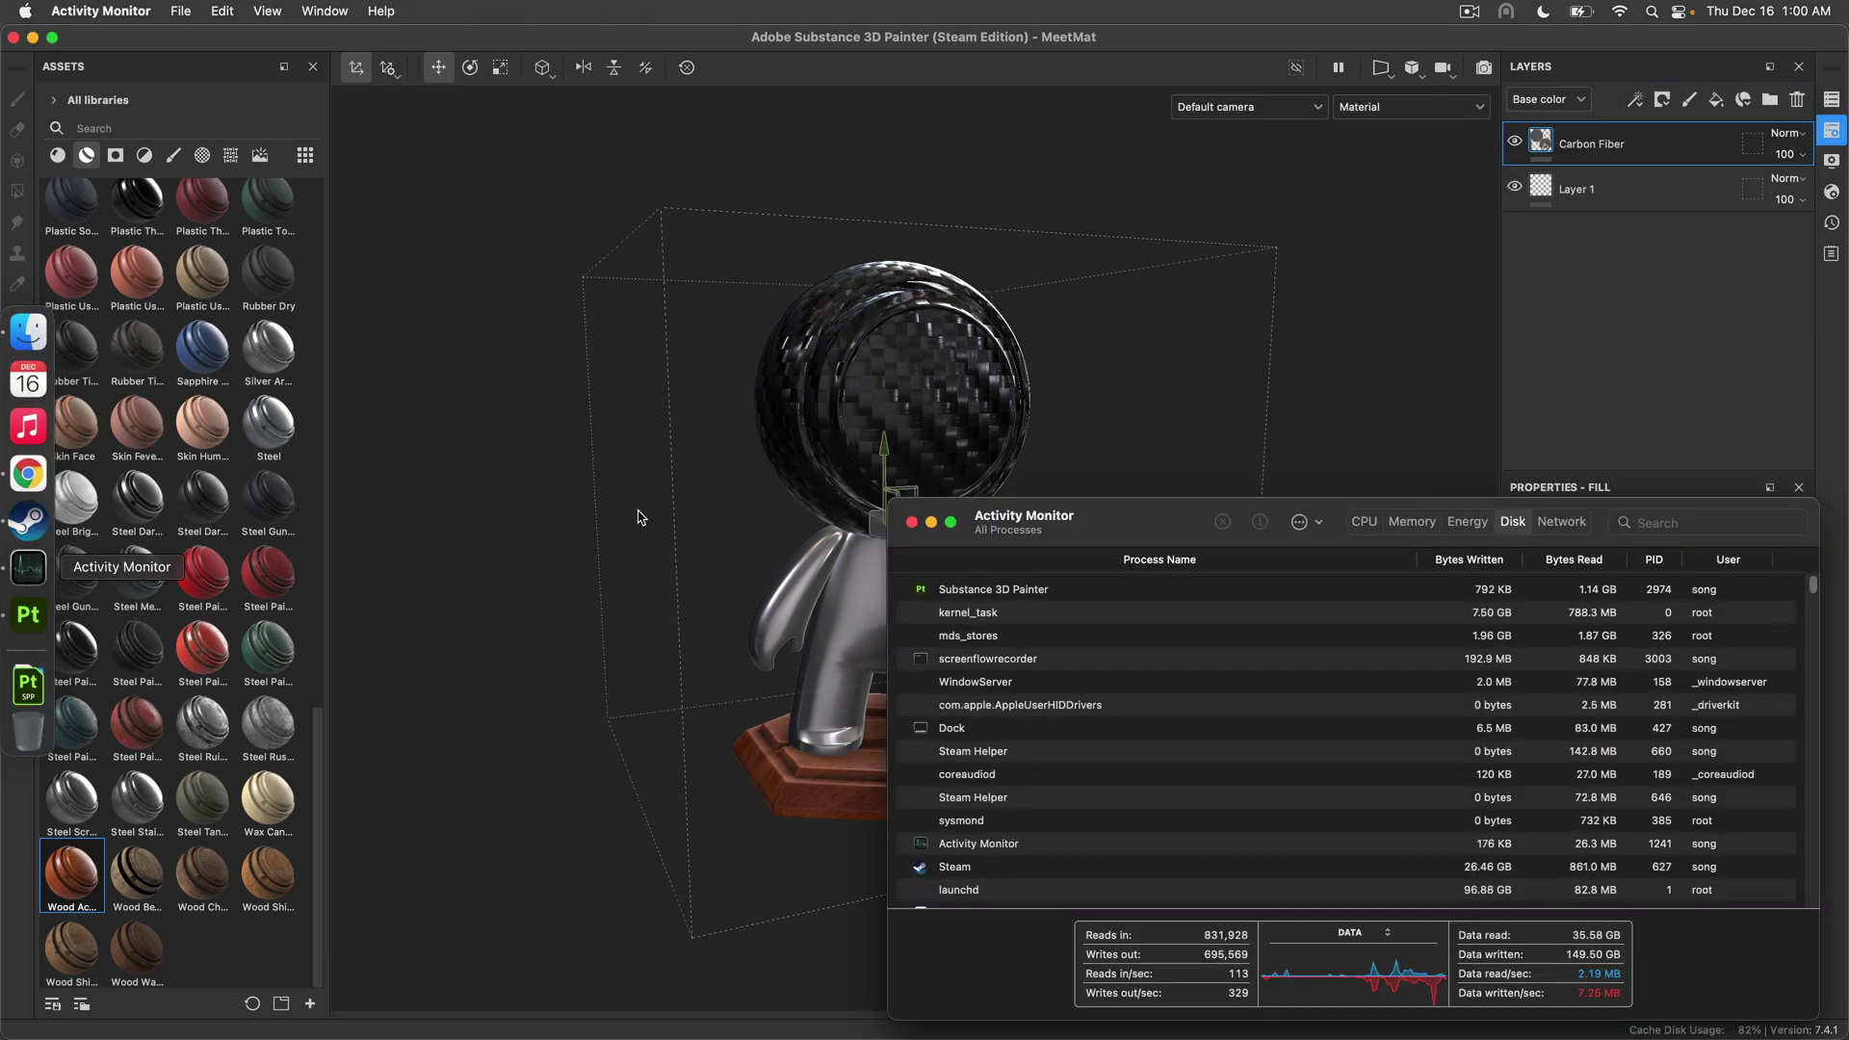
{"action": "left_click", "coordinate": [1411, 525]}
{"action": "left_click", "coordinate": [1364, 521]}
{"action": "left_click_drag", "start_coordinate": [1160, 533], "coordinate": [972, 600]}
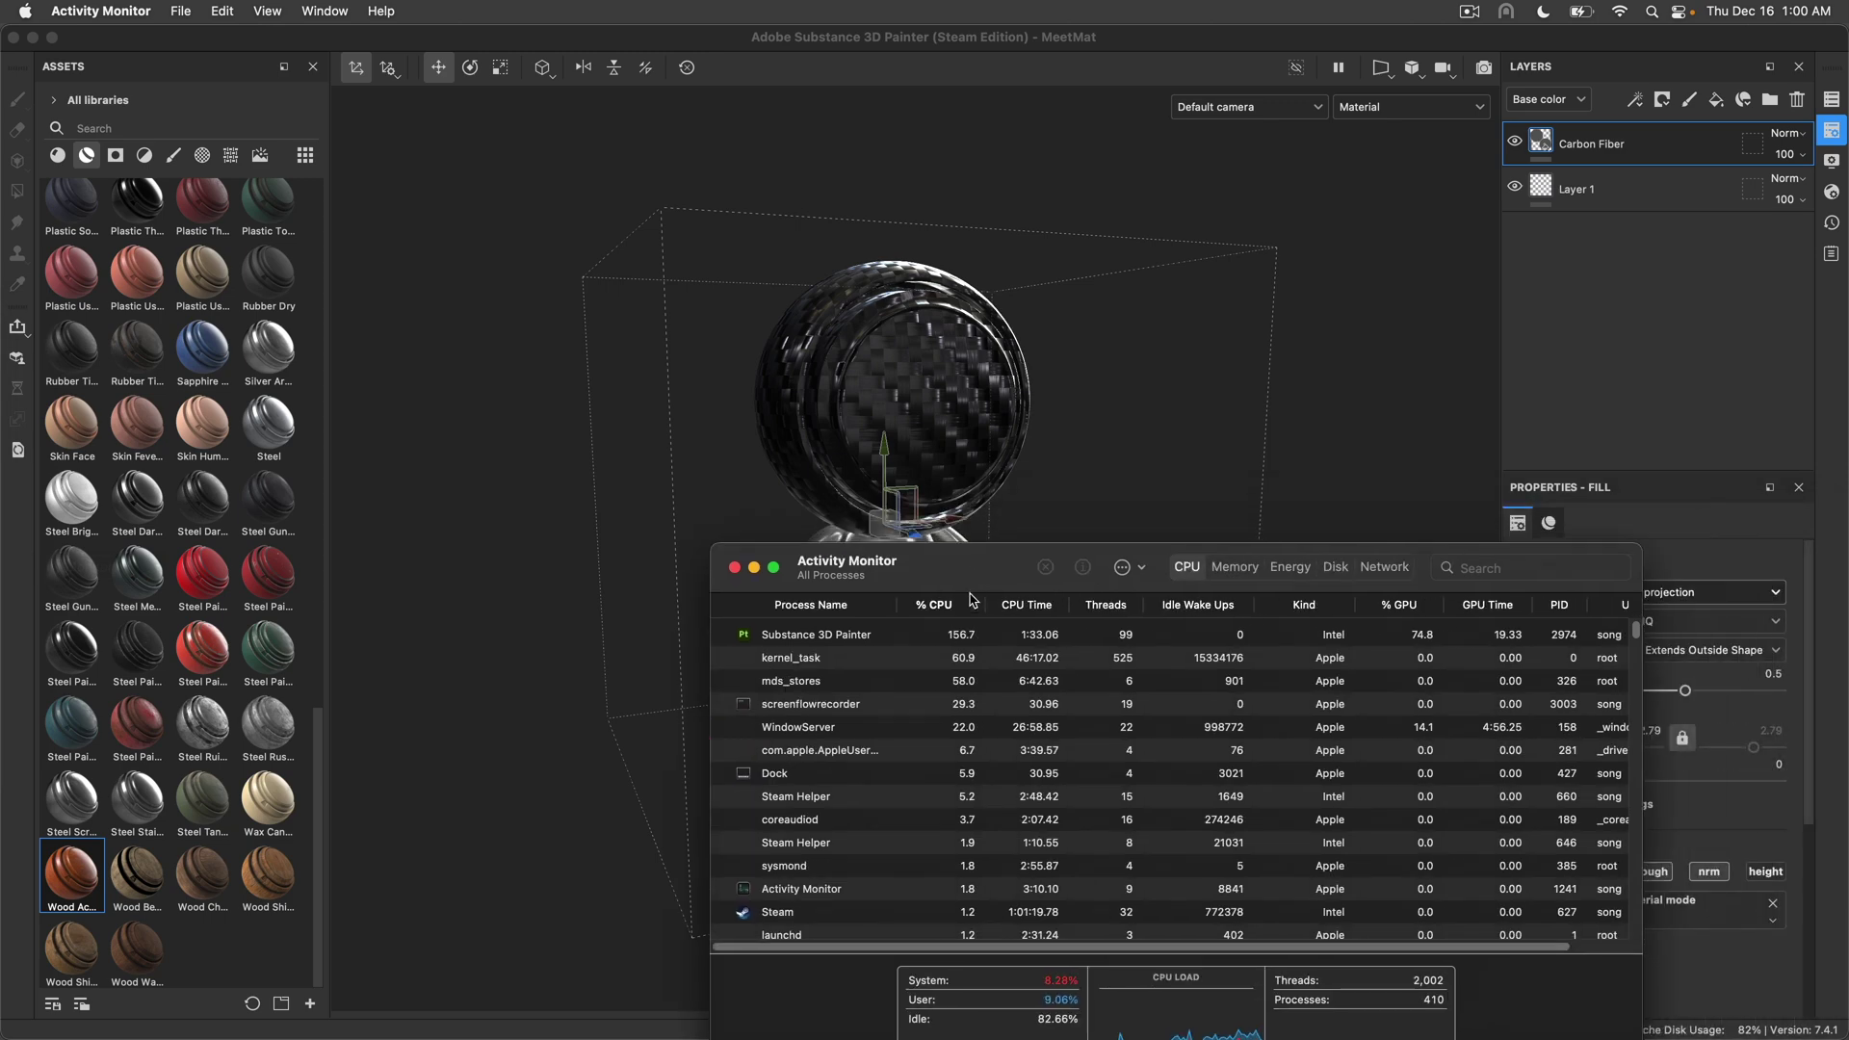
{"action": "left_click", "coordinate": [1003, 643]}
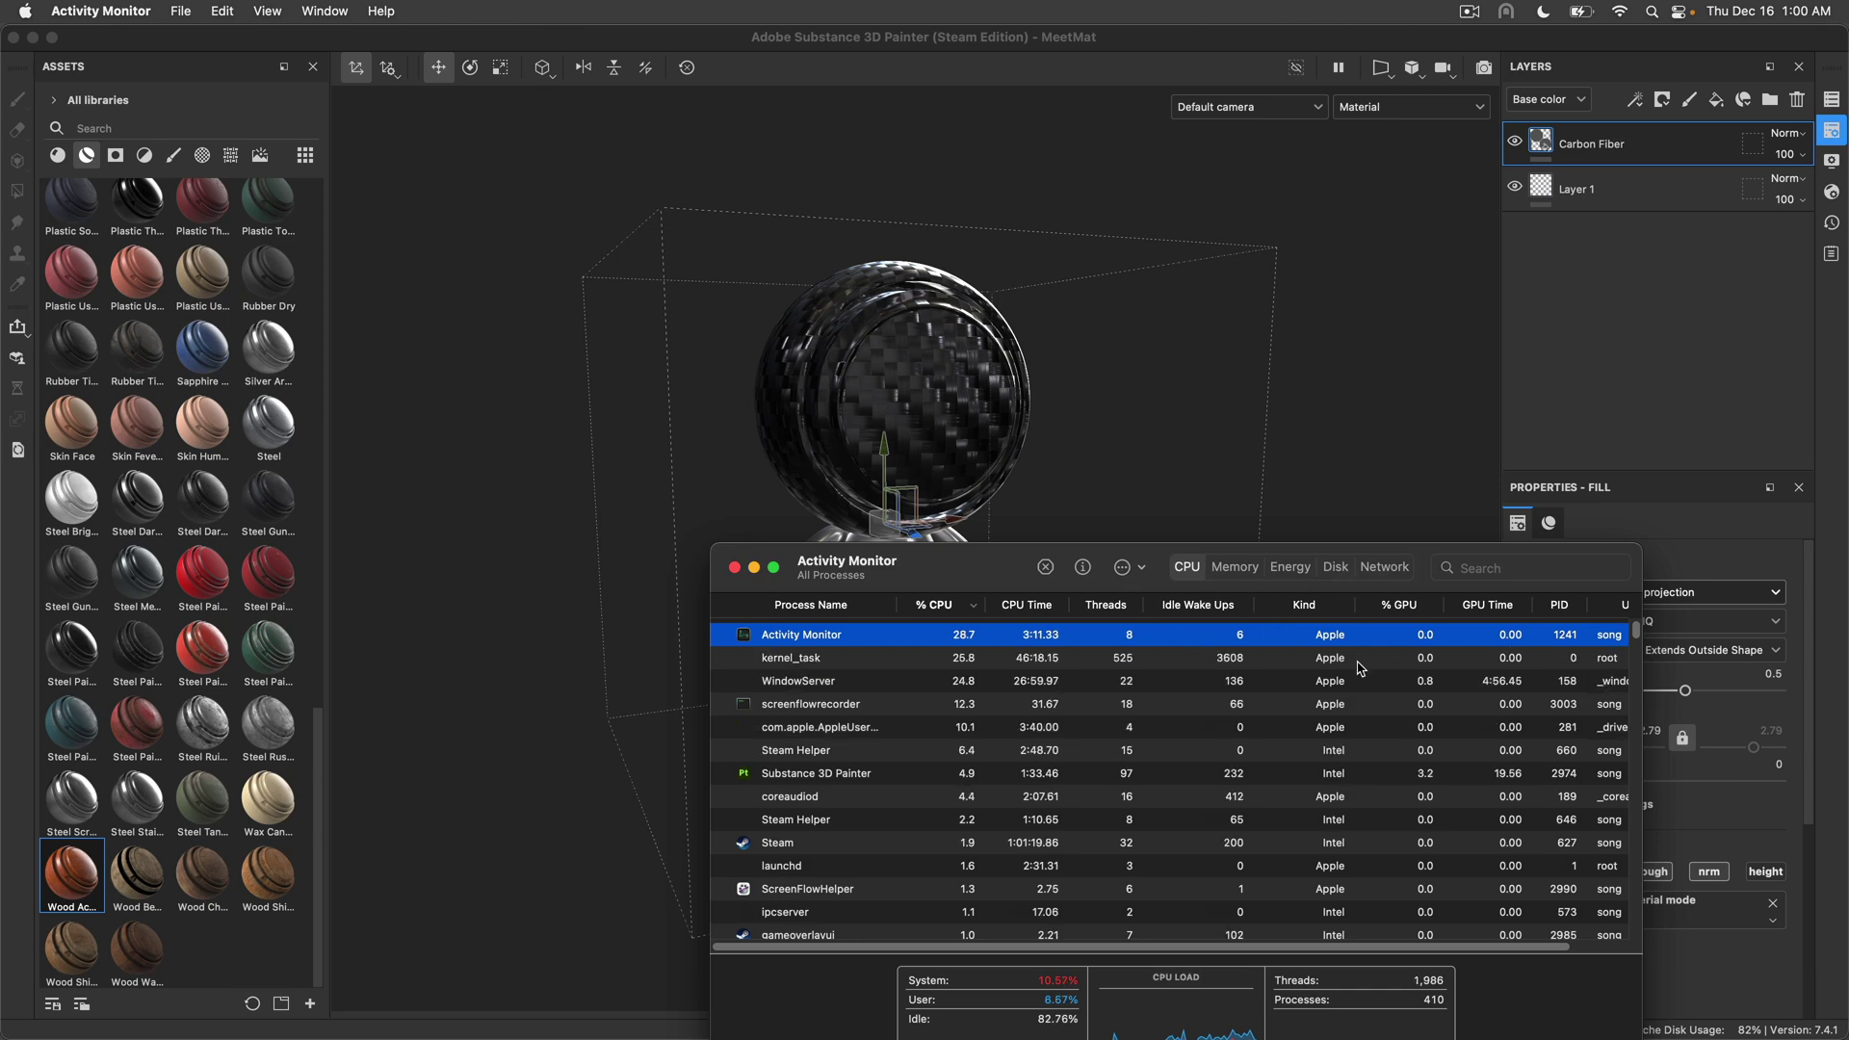
{"action": "left_click_drag", "start_coordinate": [982, 575], "coordinate": [999, 656]}
{"action": "left_click", "coordinate": [1009, 551]}
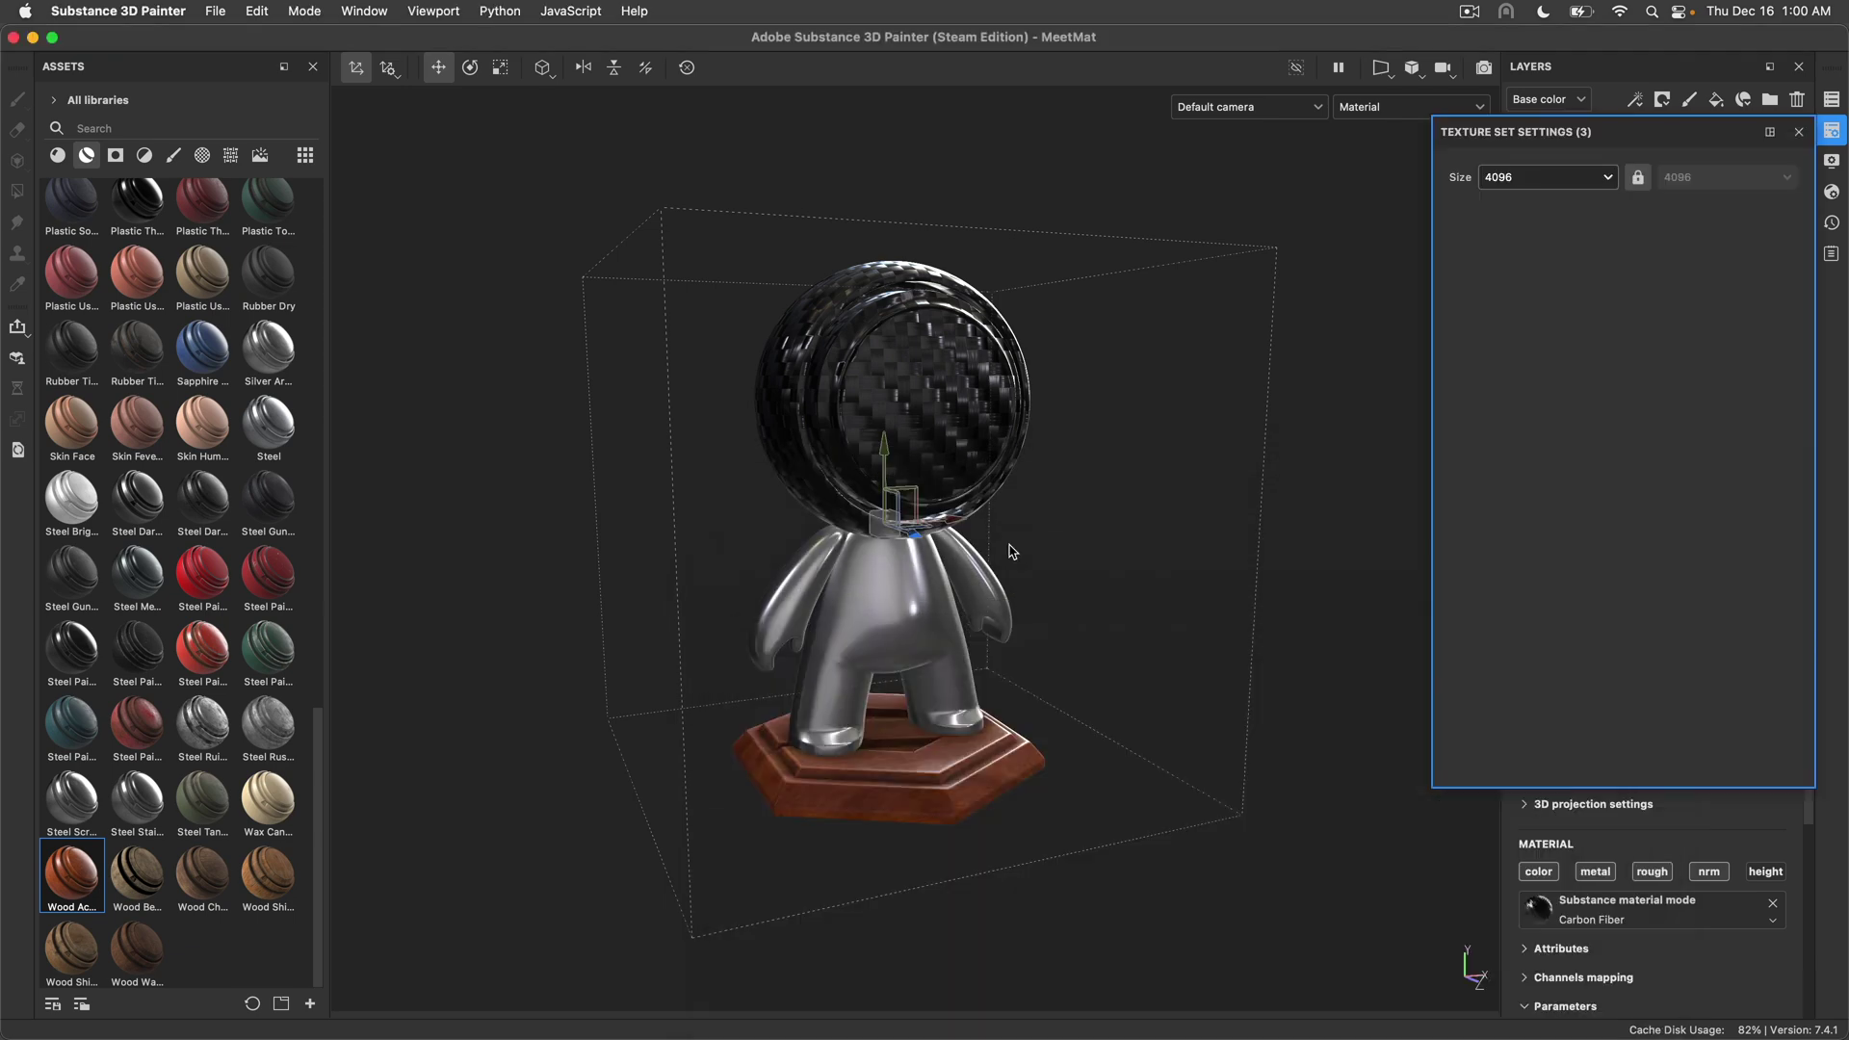
{"action": "left_click", "coordinate": [1827, 138]}
Switch back to Activity Monitor and examine the Substance 3D Painter process's CPU and memory use
{"action": "key", "text": "super+Tab"}
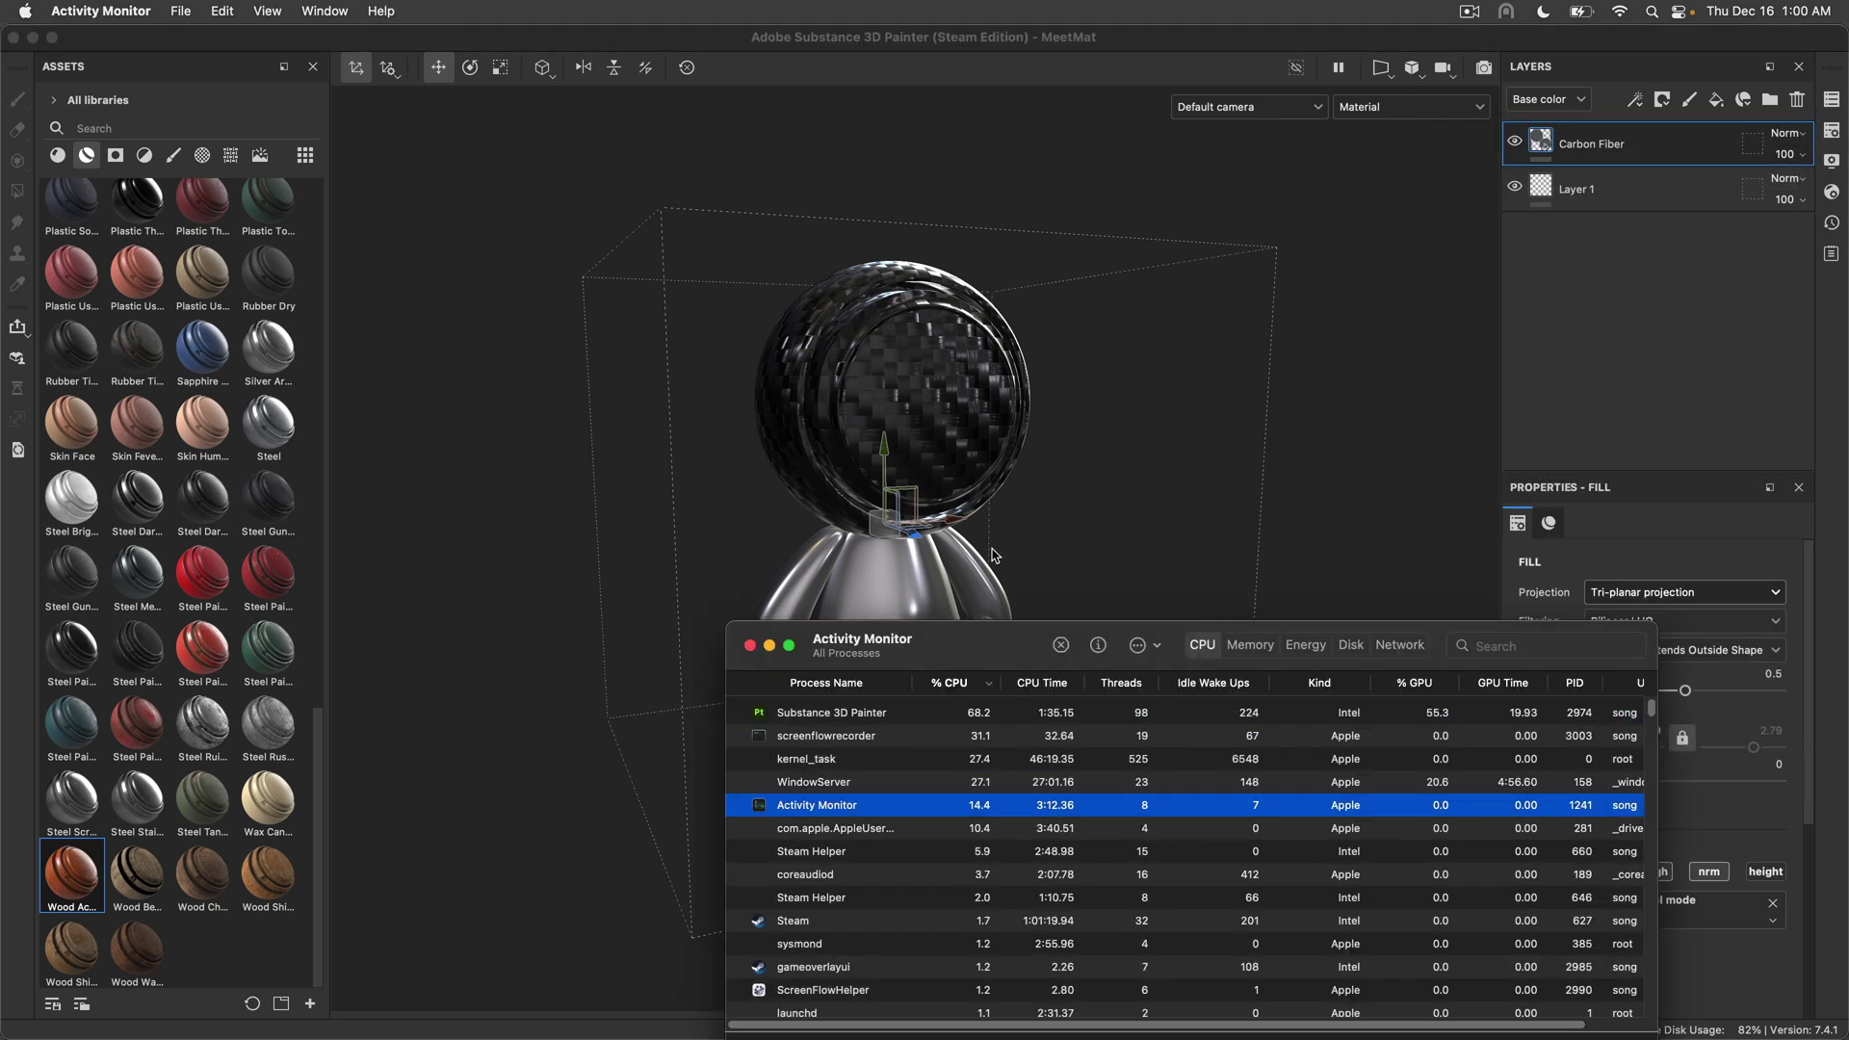
{"action": "left_click", "coordinate": [855, 717]}
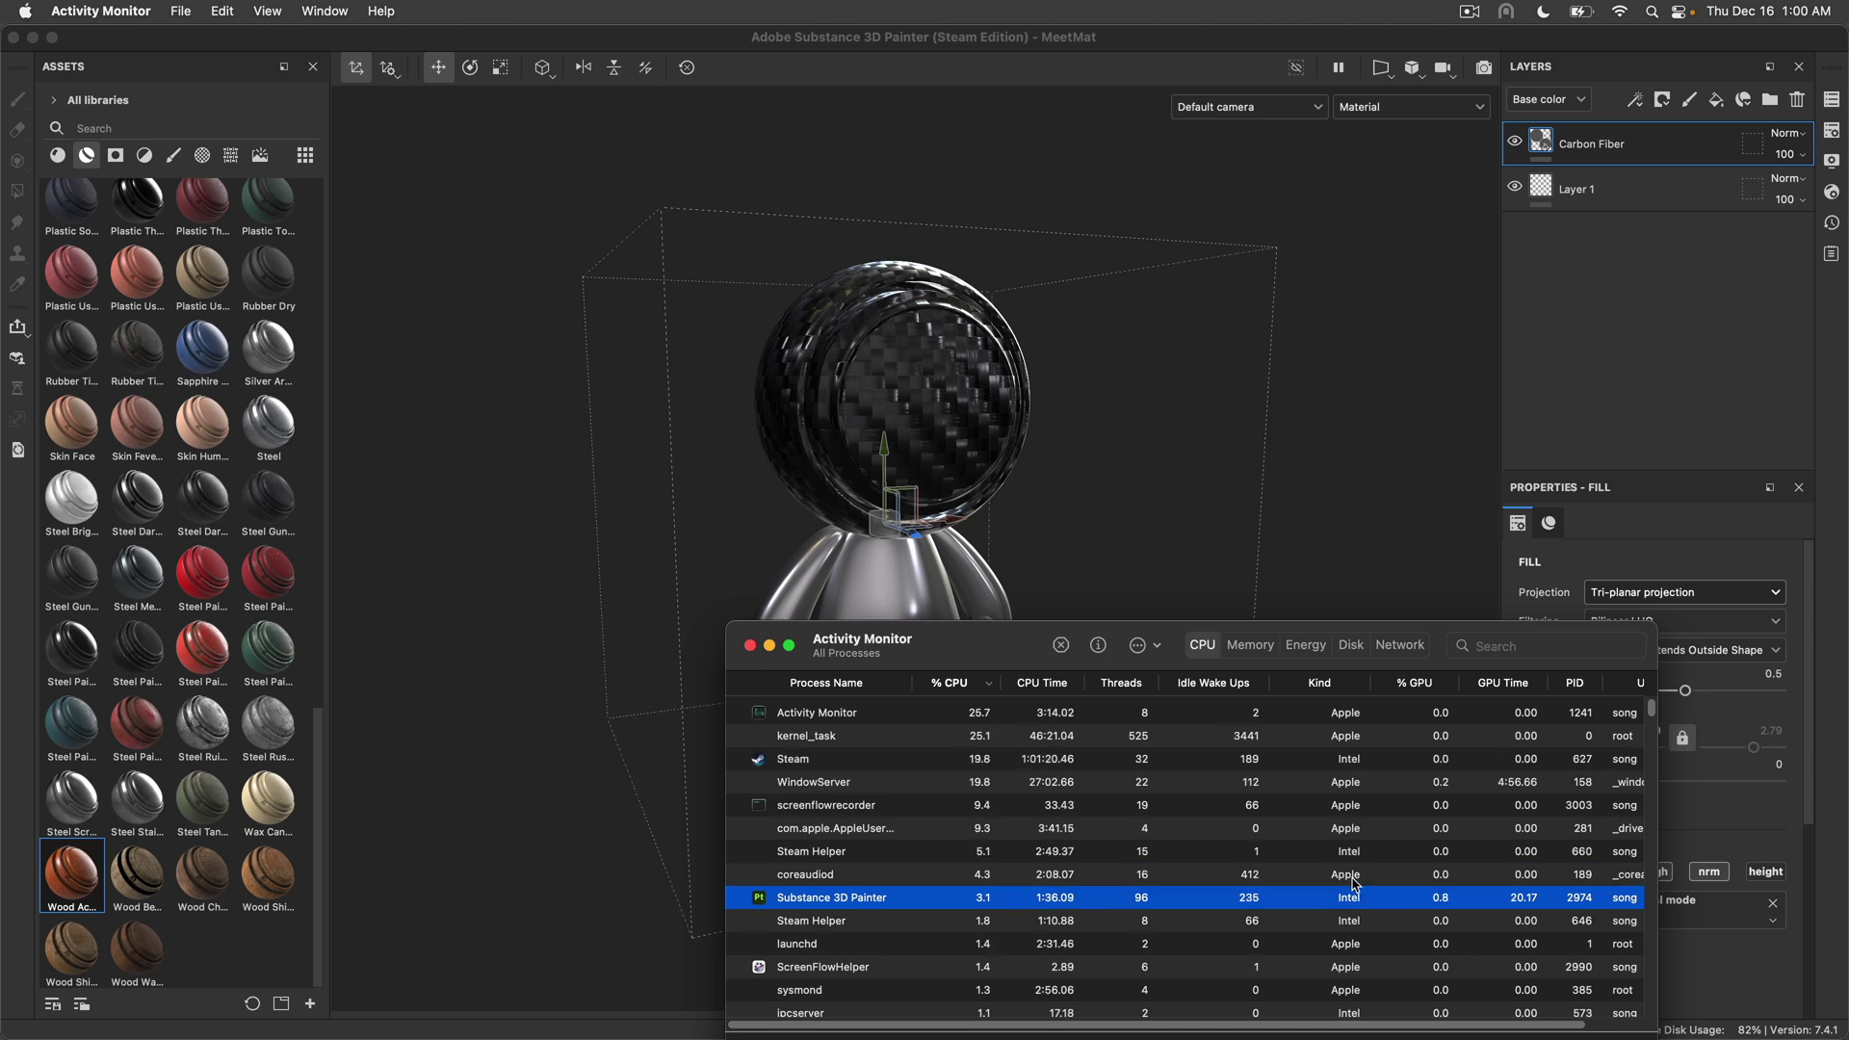
{"action": "left_click_drag", "start_coordinate": [1013, 650], "coordinate": [1192, 542]}
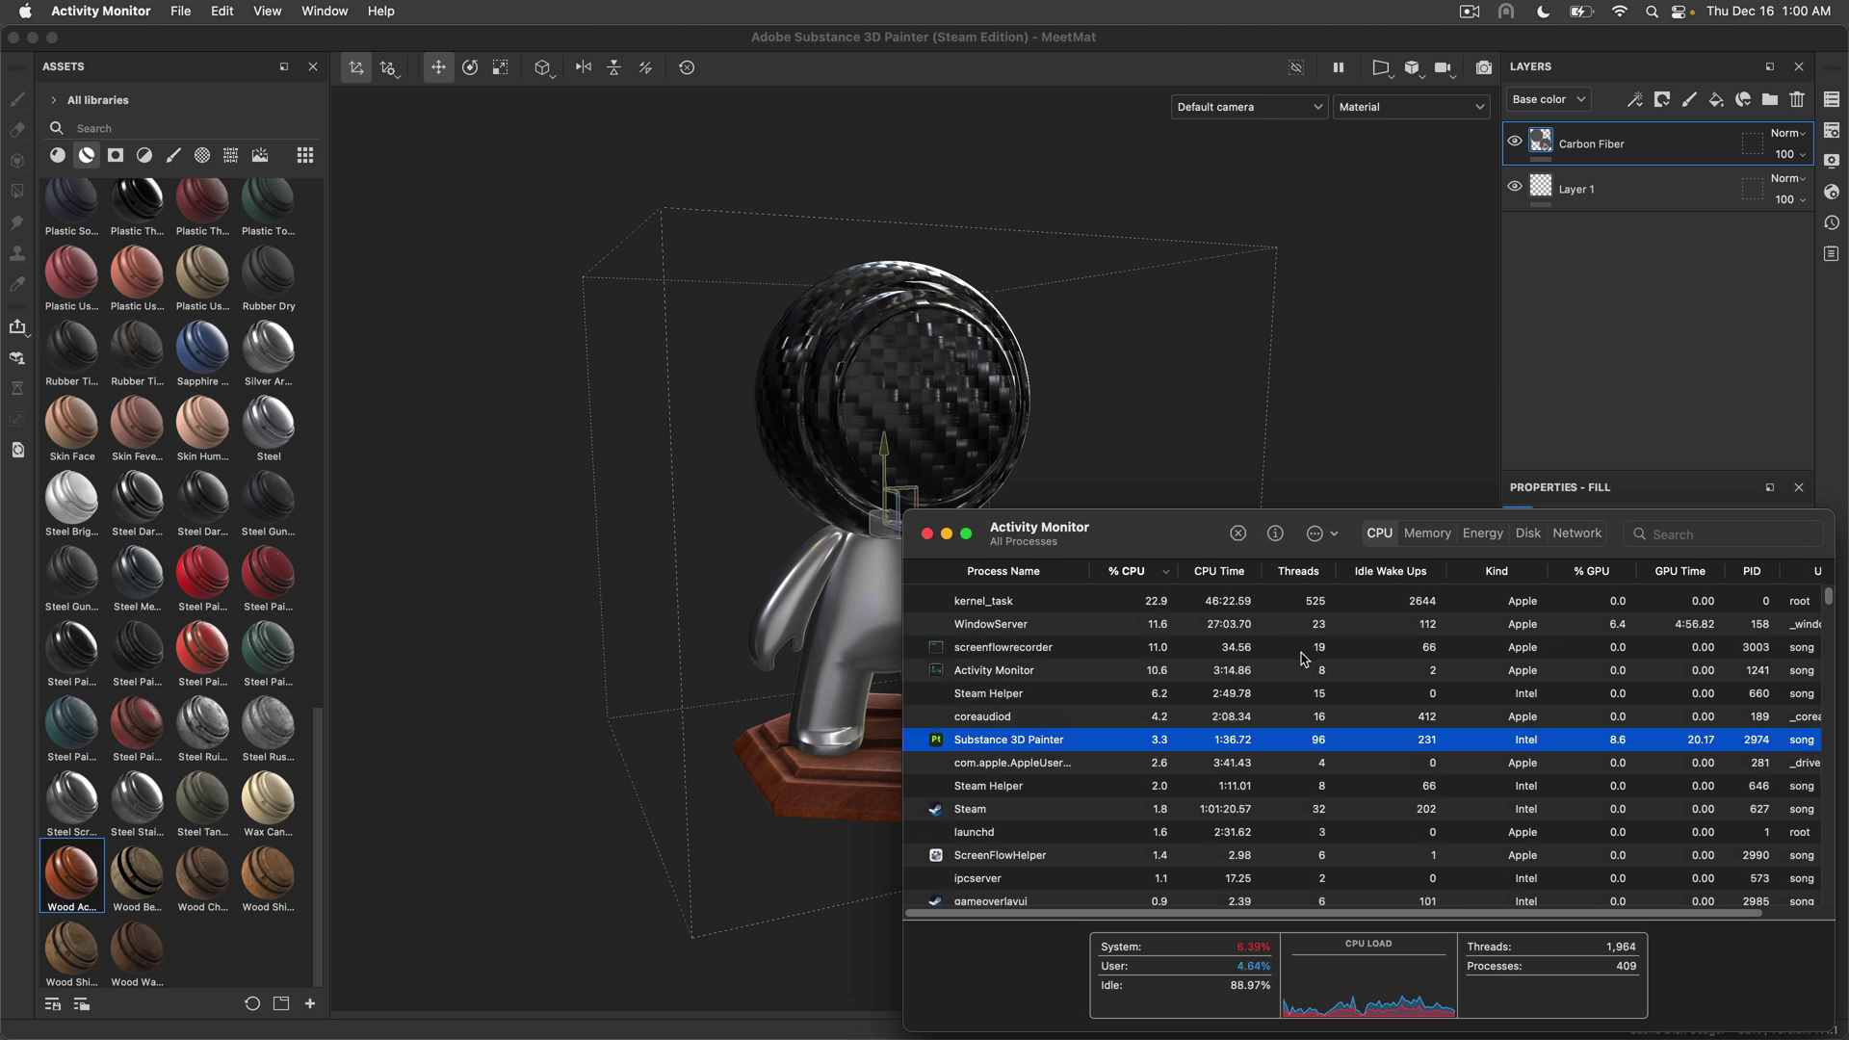
{"action": "left_click", "coordinate": [1405, 534]}
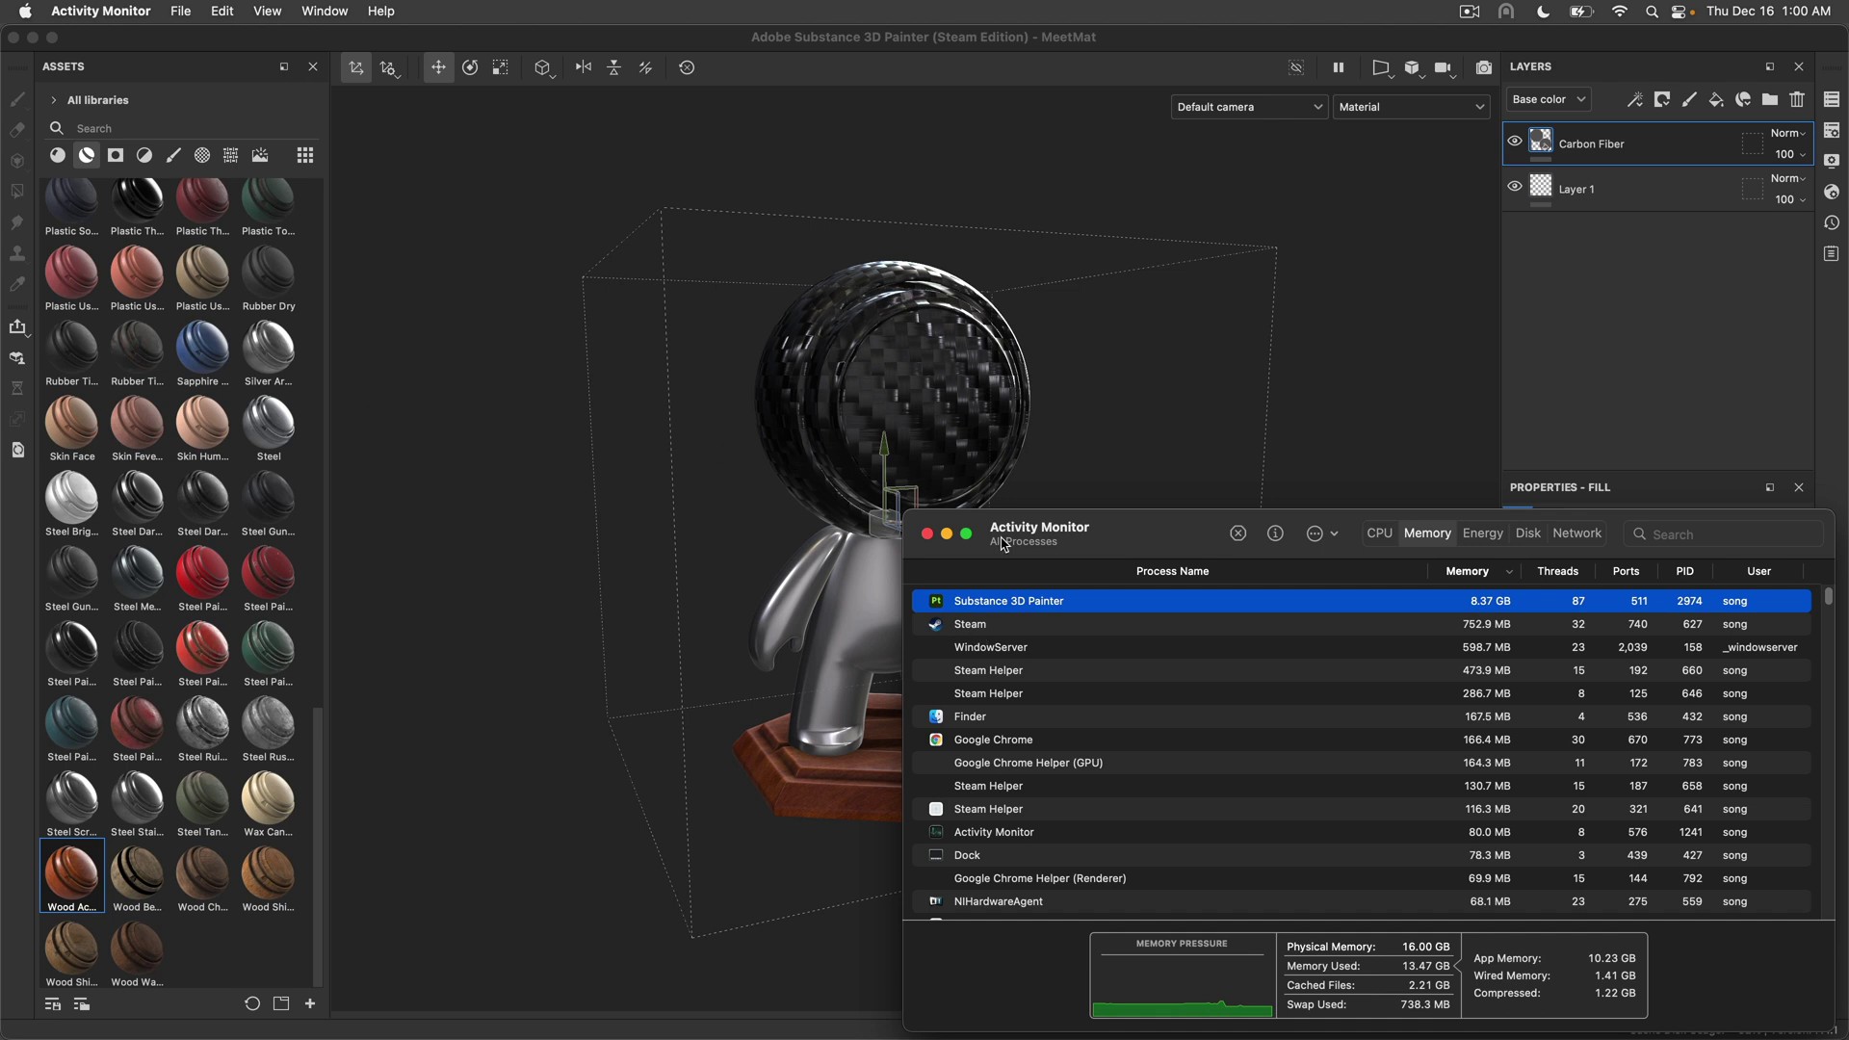
Return to Substance 3D Painter and start an Iray render of the model
{"action": "left_click", "coordinate": [1507, 380]}
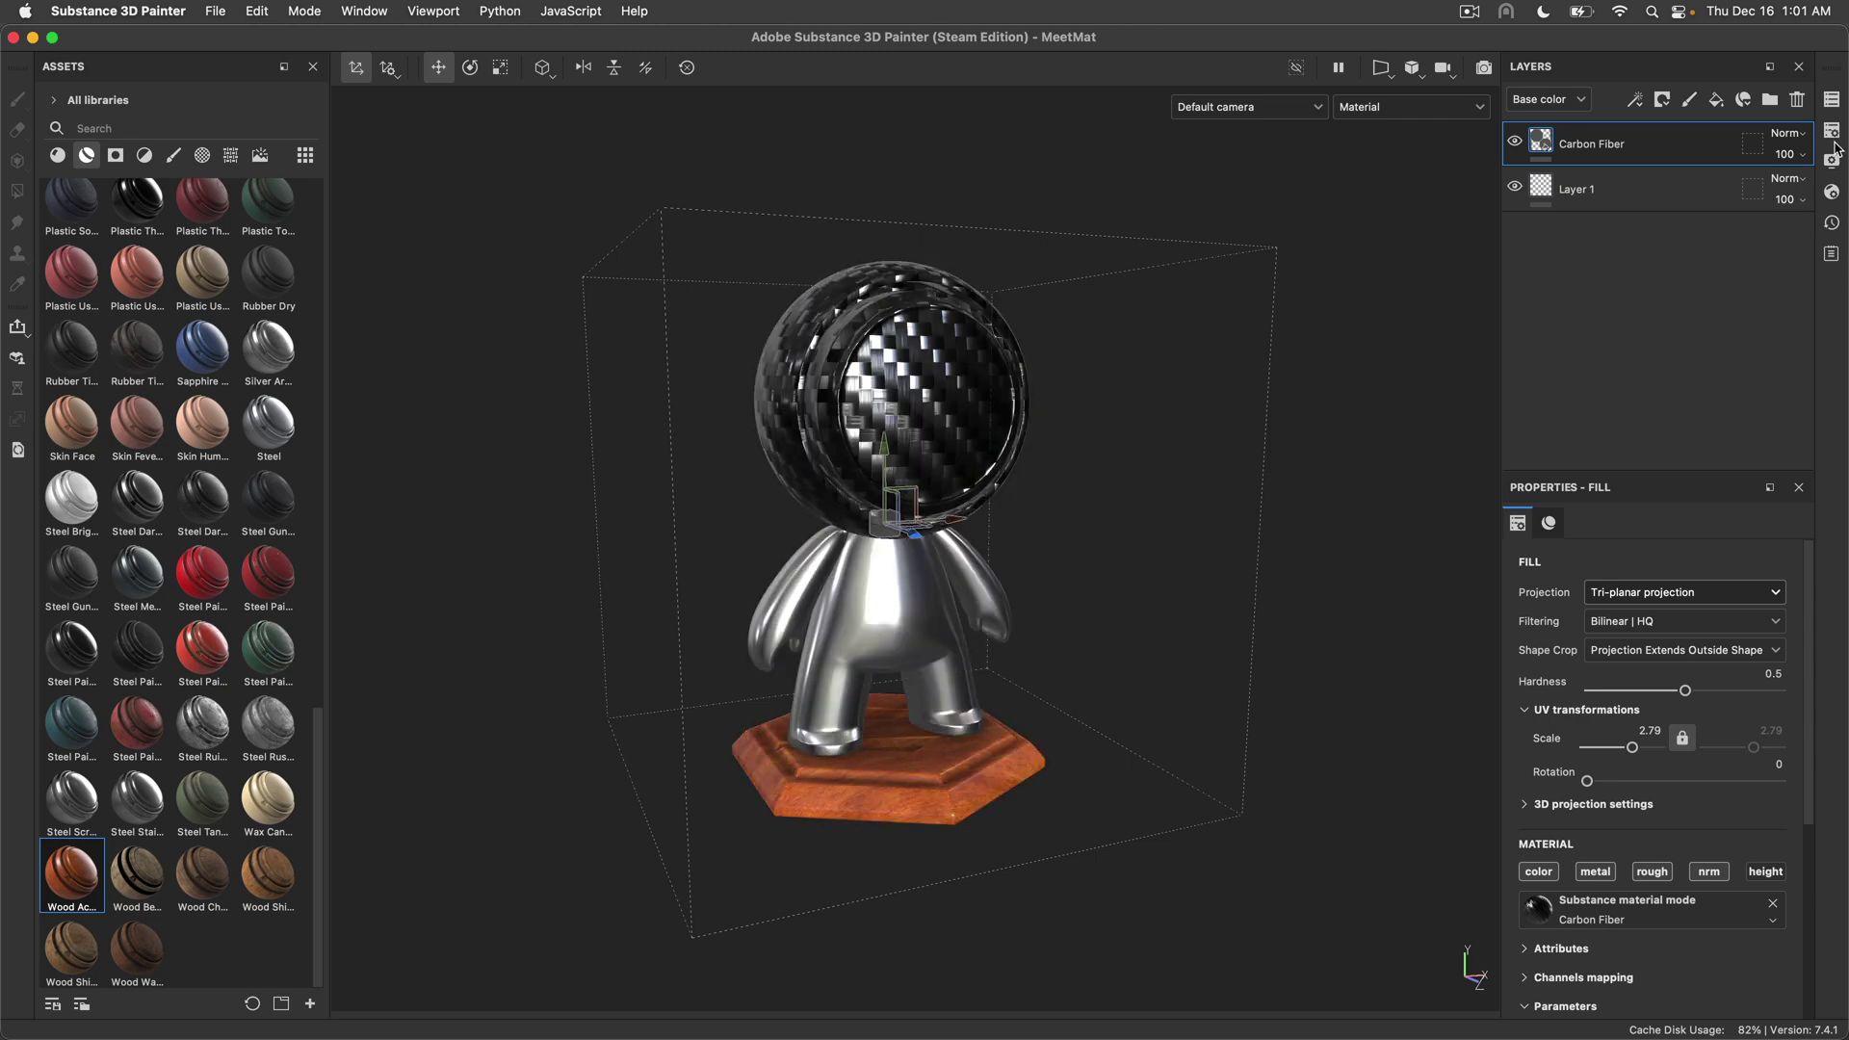
{"action": "left_click", "coordinate": [1833, 100]}
{"action": "key", "text": "F10"}
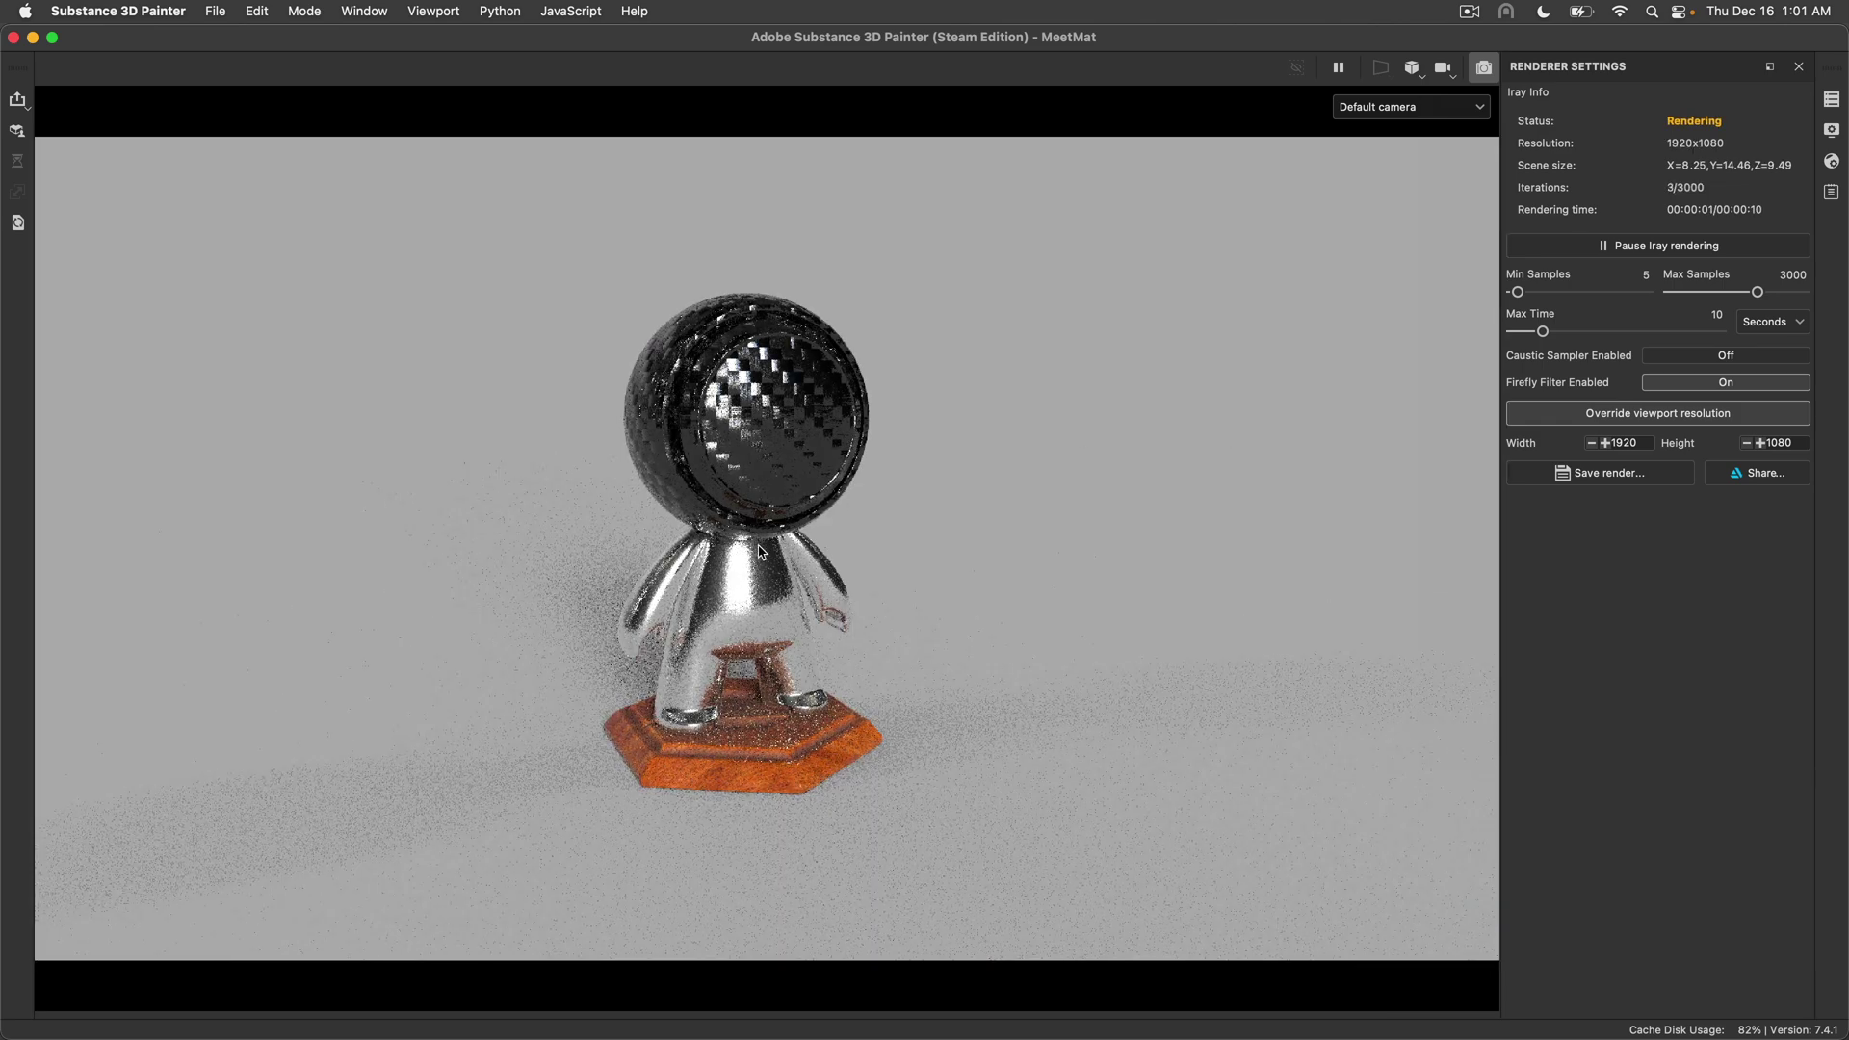
Set the Iray render's maximum time to 237 seconds and return from the render to the painting view
{"action": "left_click_drag", "start_coordinate": [1543, 332], "coordinate": [1589, 332]}
{"action": "left_click", "coordinate": [1596, 331]}
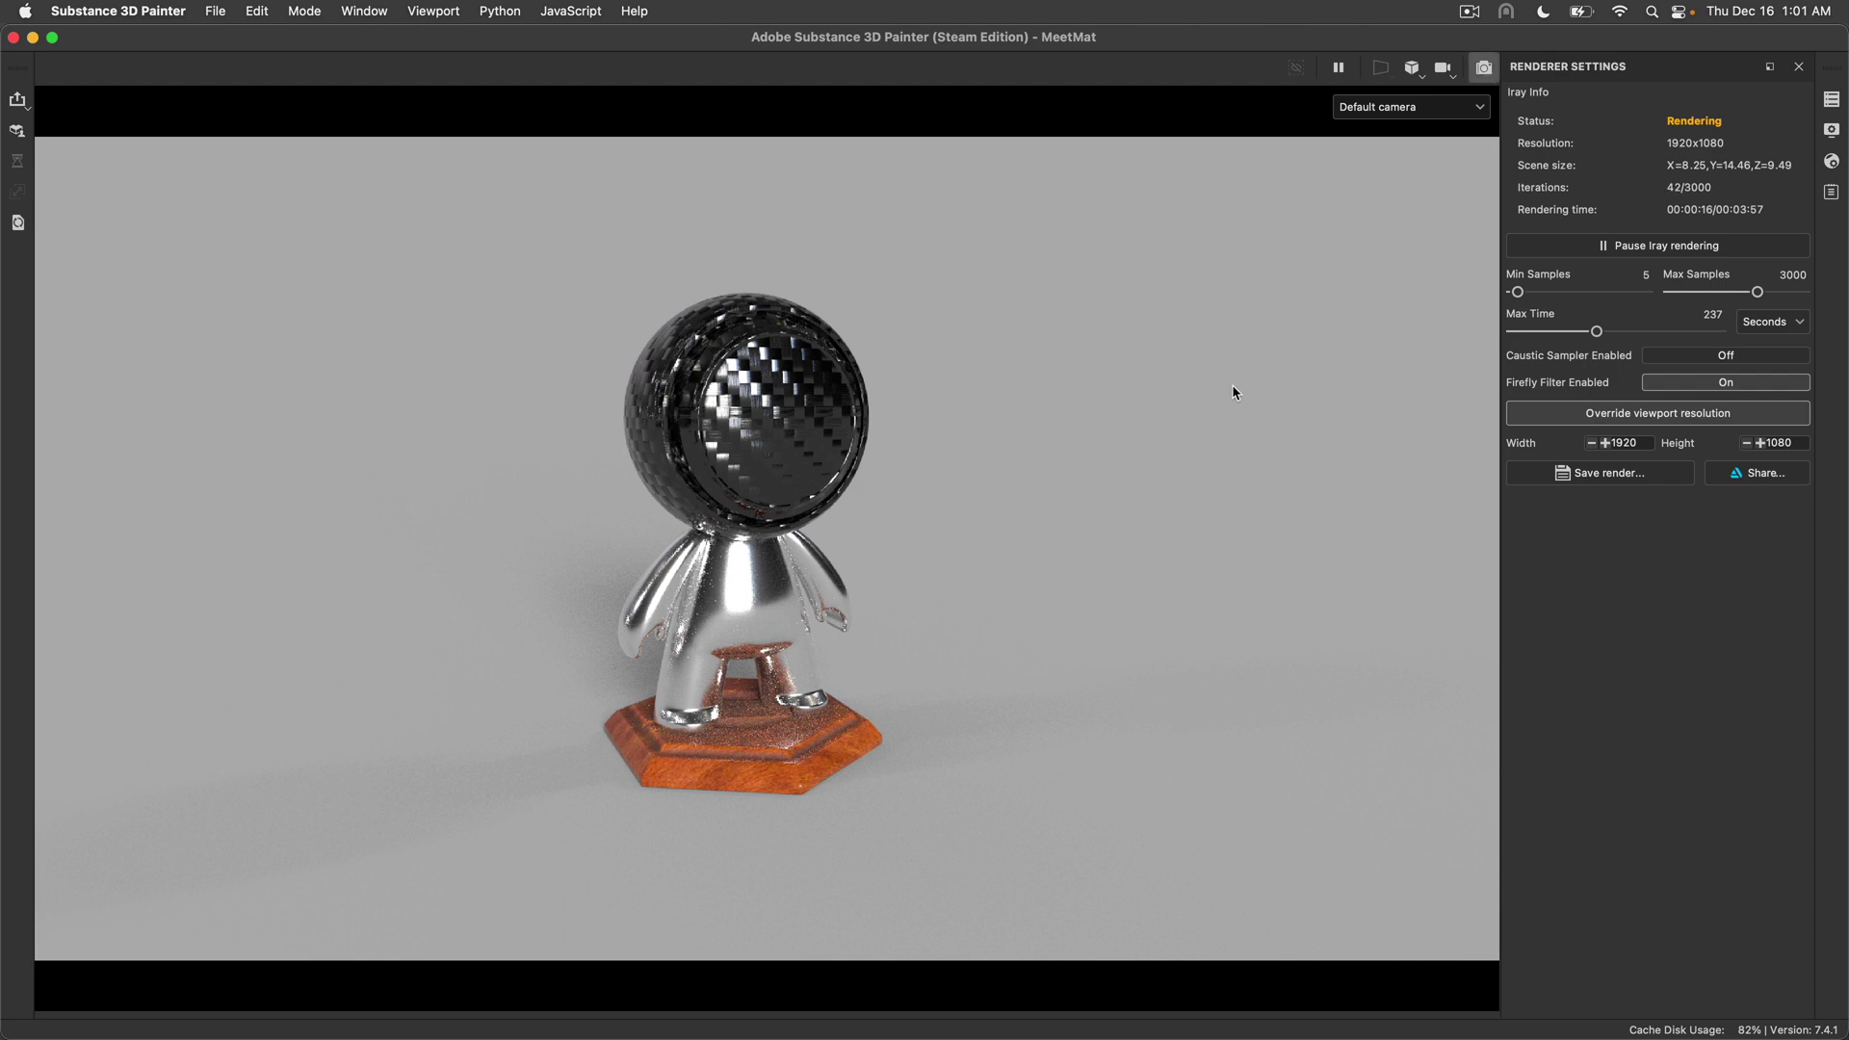
{"action": "key", "text": "F10"}
Switch to Activity Monitor, examine Substance 3D Painter's memory use, and return to Substance 3D Painter
{"action": "scroll", "coordinate": [942, 590], "scroll_direction": "down", "scroll_amount": 3}
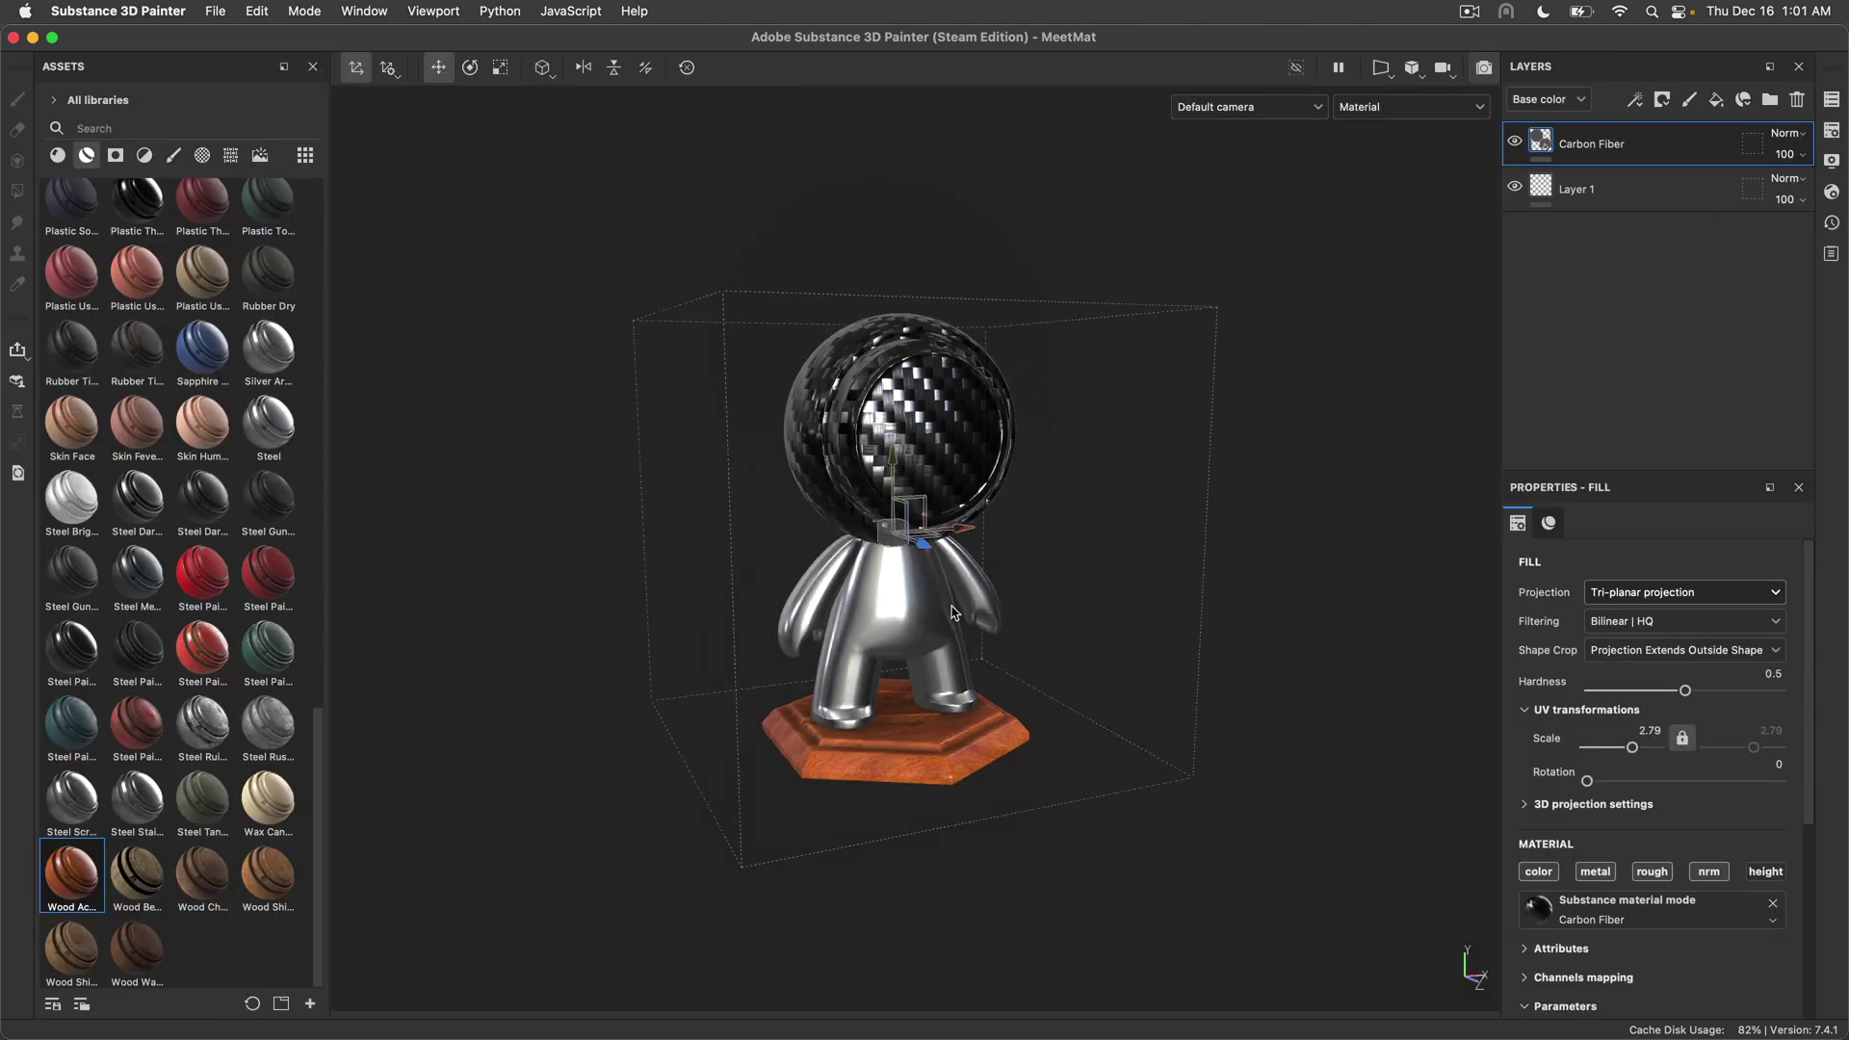
{"action": "mouse_move", "coordinate": [922, 621]}
{"action": "left_mouse_down", "text": "alt"}
{"action": "mouse_move", "coordinate": [948, 616]}
{"action": "mouse_move", "coordinate": [926, 616]}
{"action": "left_mouse_up", "text": "alt"}
{"action": "right_click_drag", "start_coordinate": [926, 616], "coordinate": [956, 653], "text": "shift"}
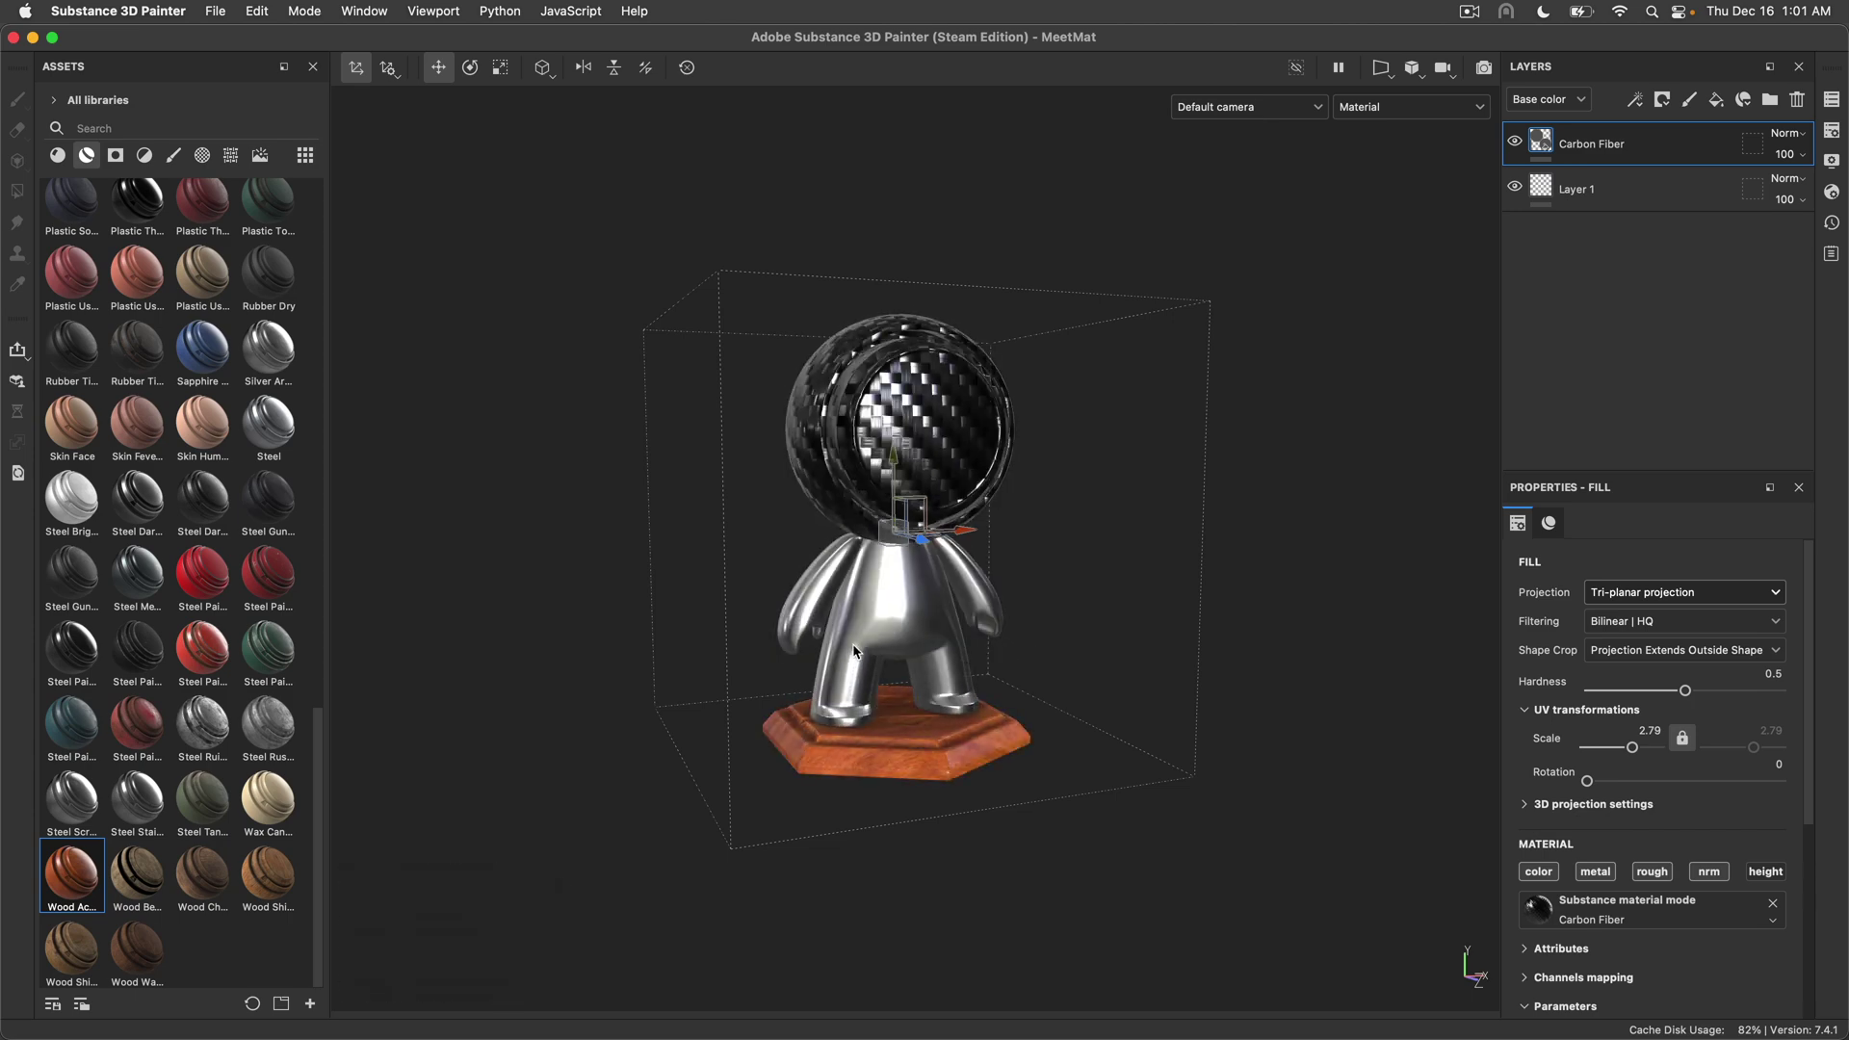
{"action": "key", "text": "super+Tab"}
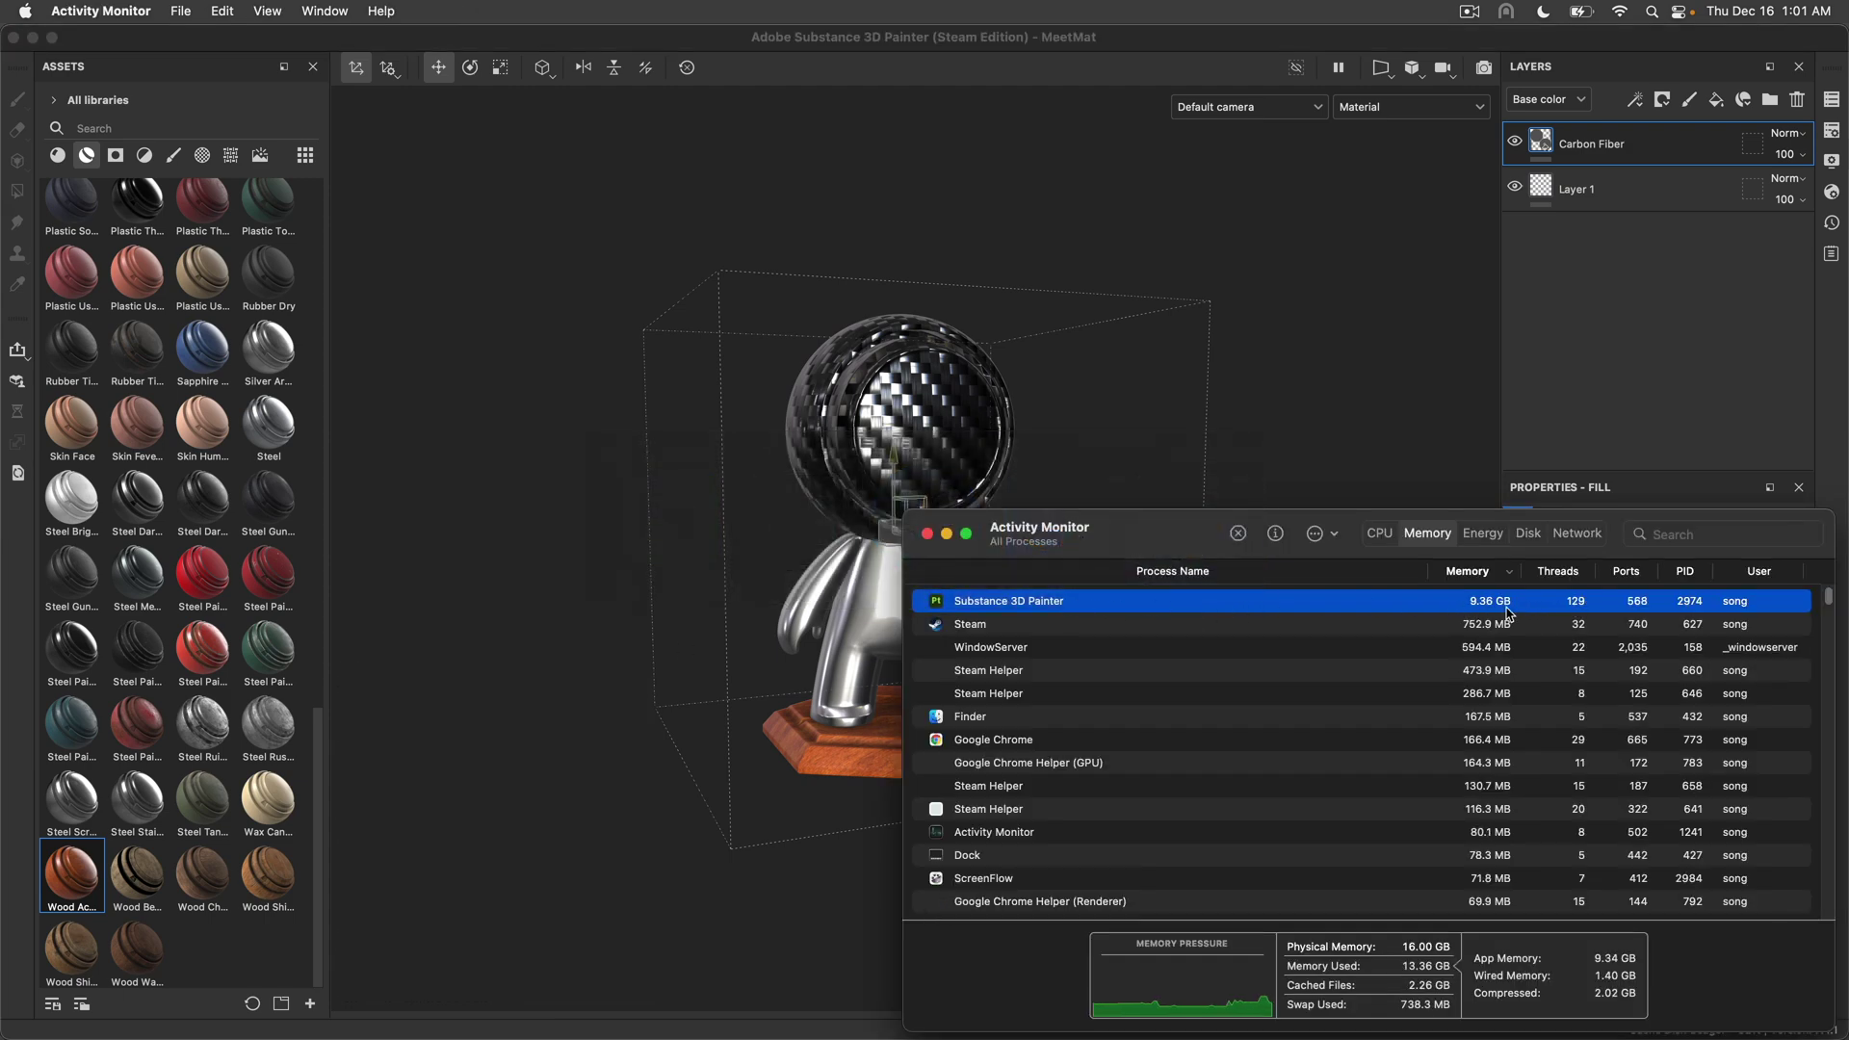
{"action": "left_click", "coordinate": [1684, 387]}
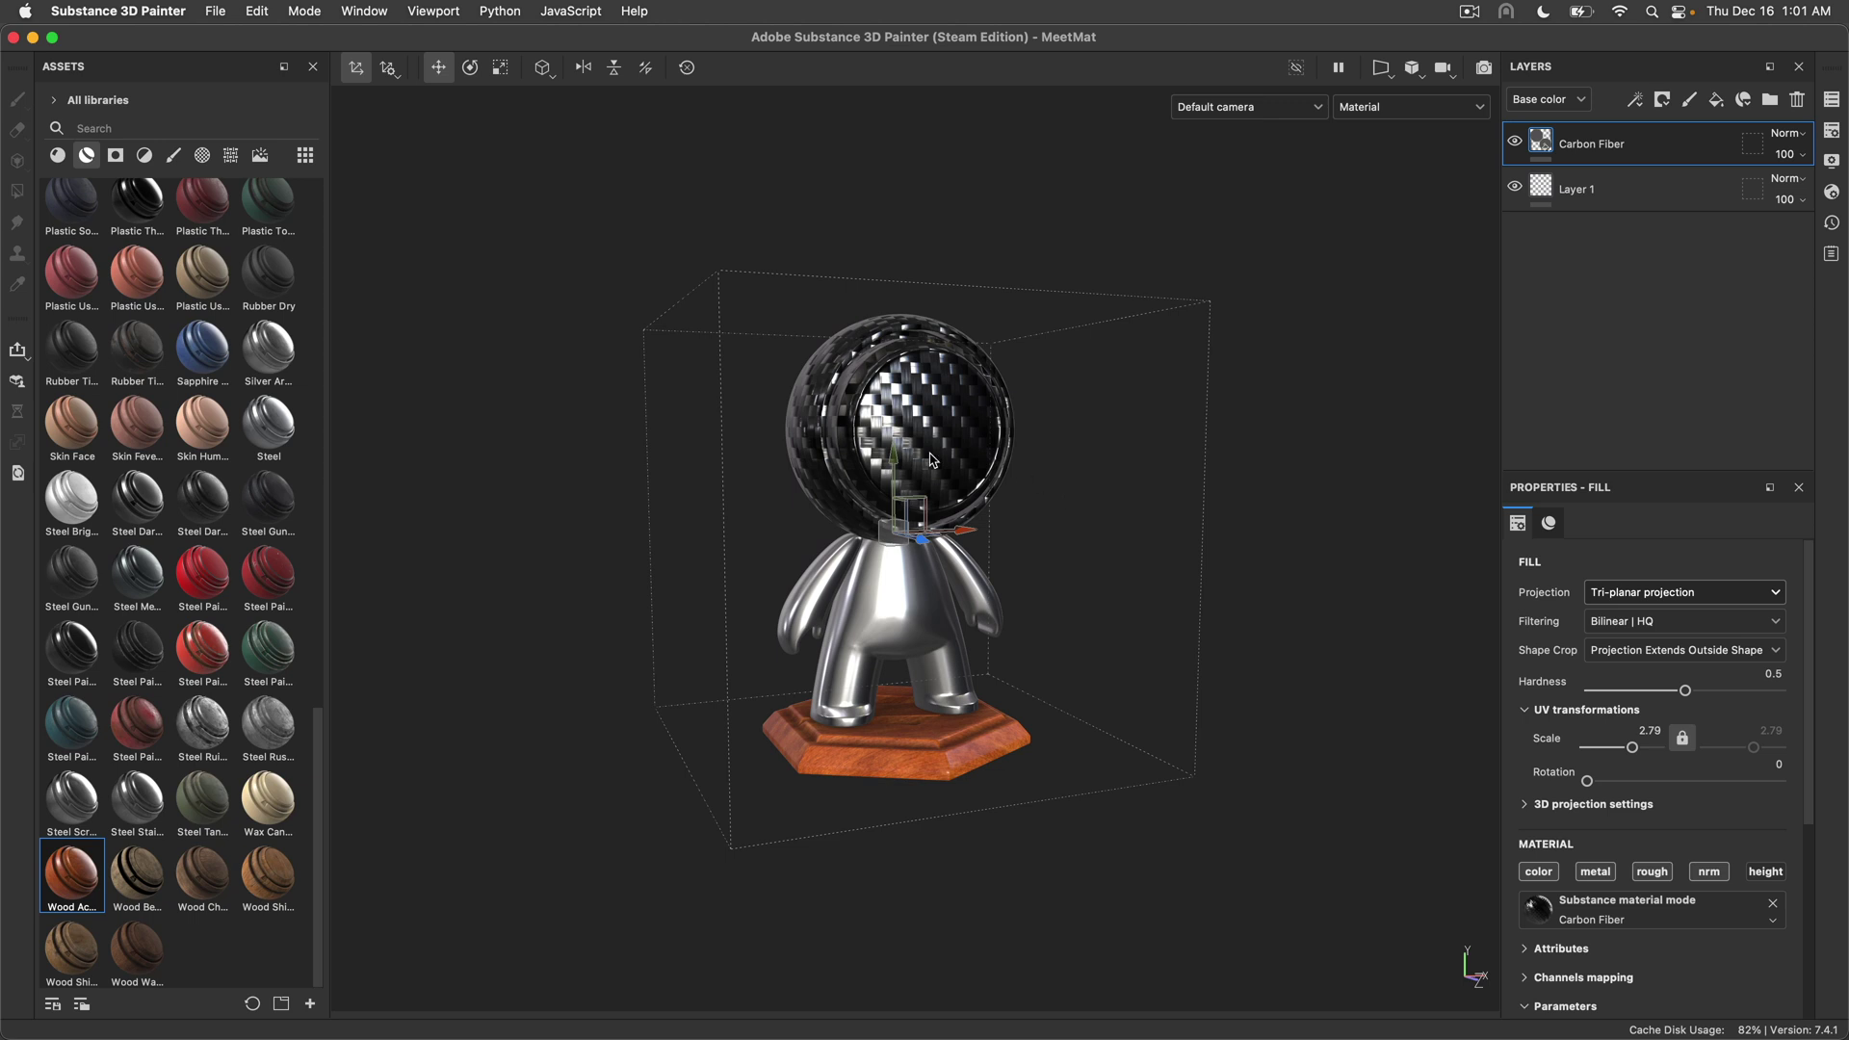
Open the project torii6.spp from Downloads, discarding the MeetMat changes and accepting the update from the old version
{"action": "left_click", "coordinate": [218, 11]}
{"action": "left_click", "coordinate": [246, 61]}
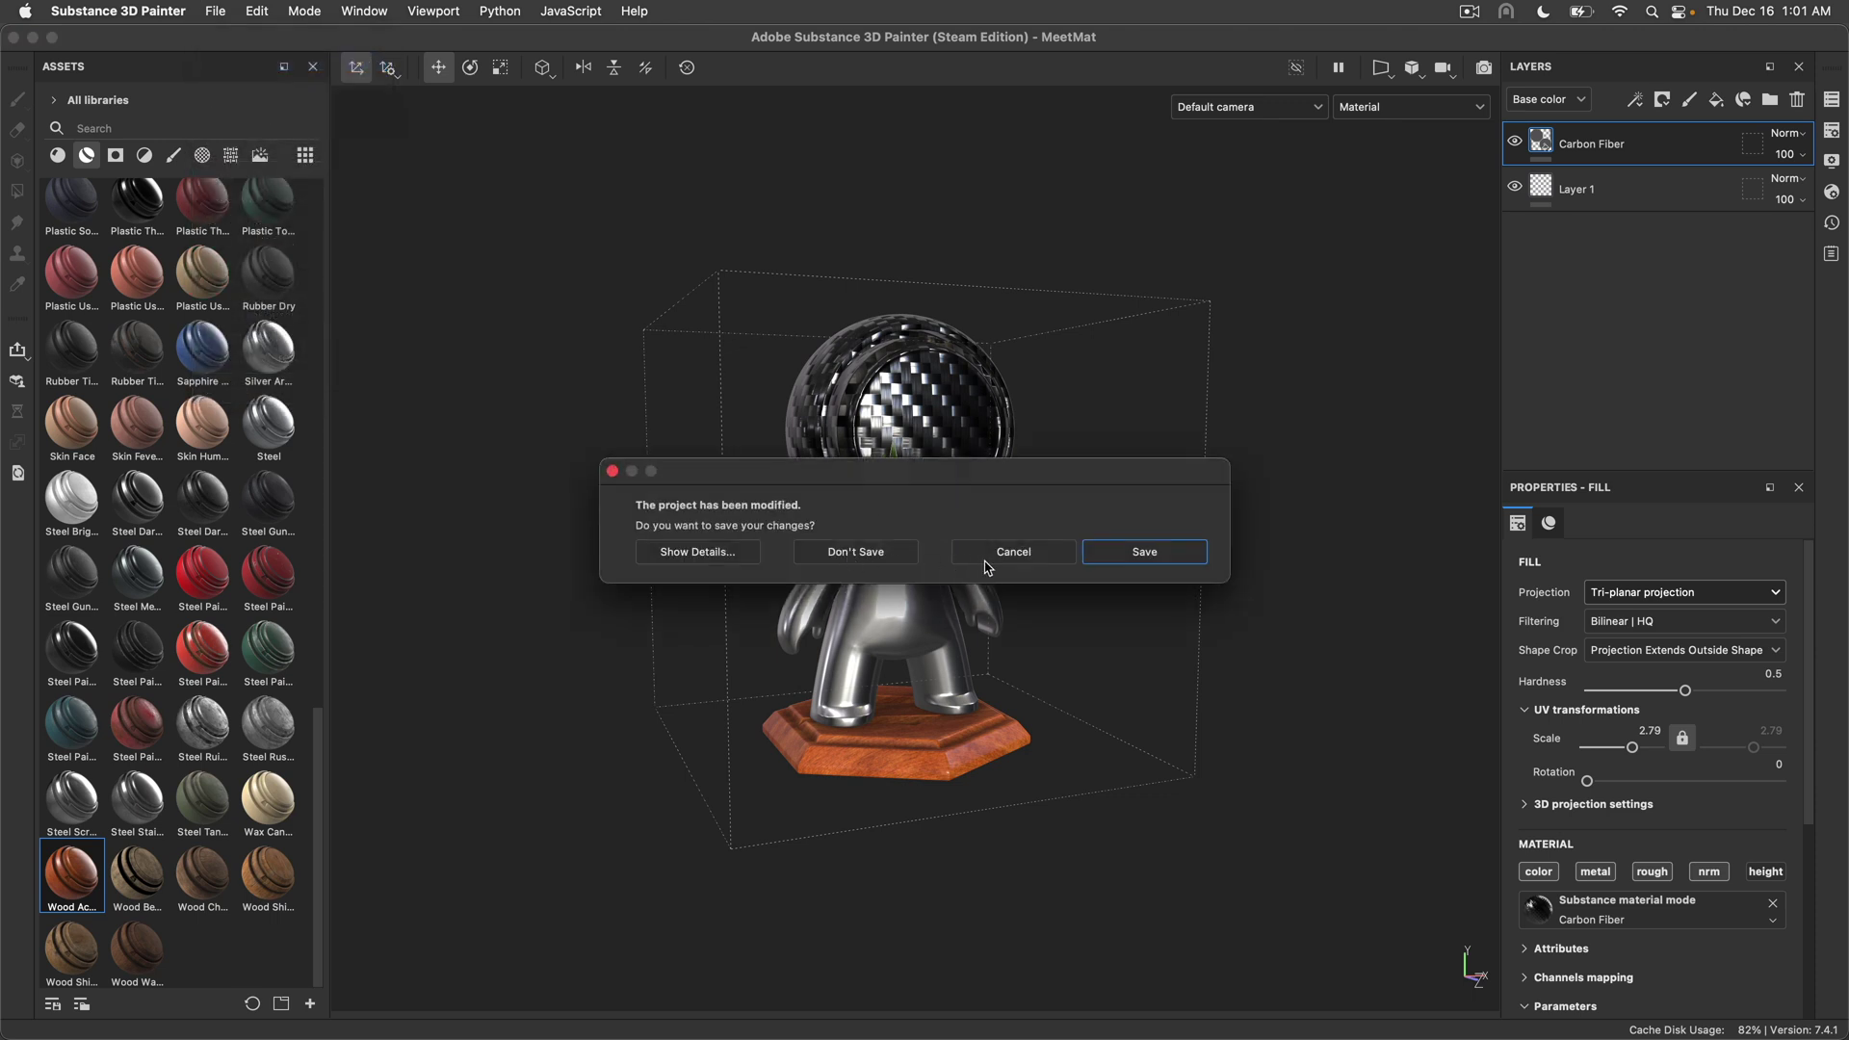
{"action": "left_click", "coordinate": [847, 555]}
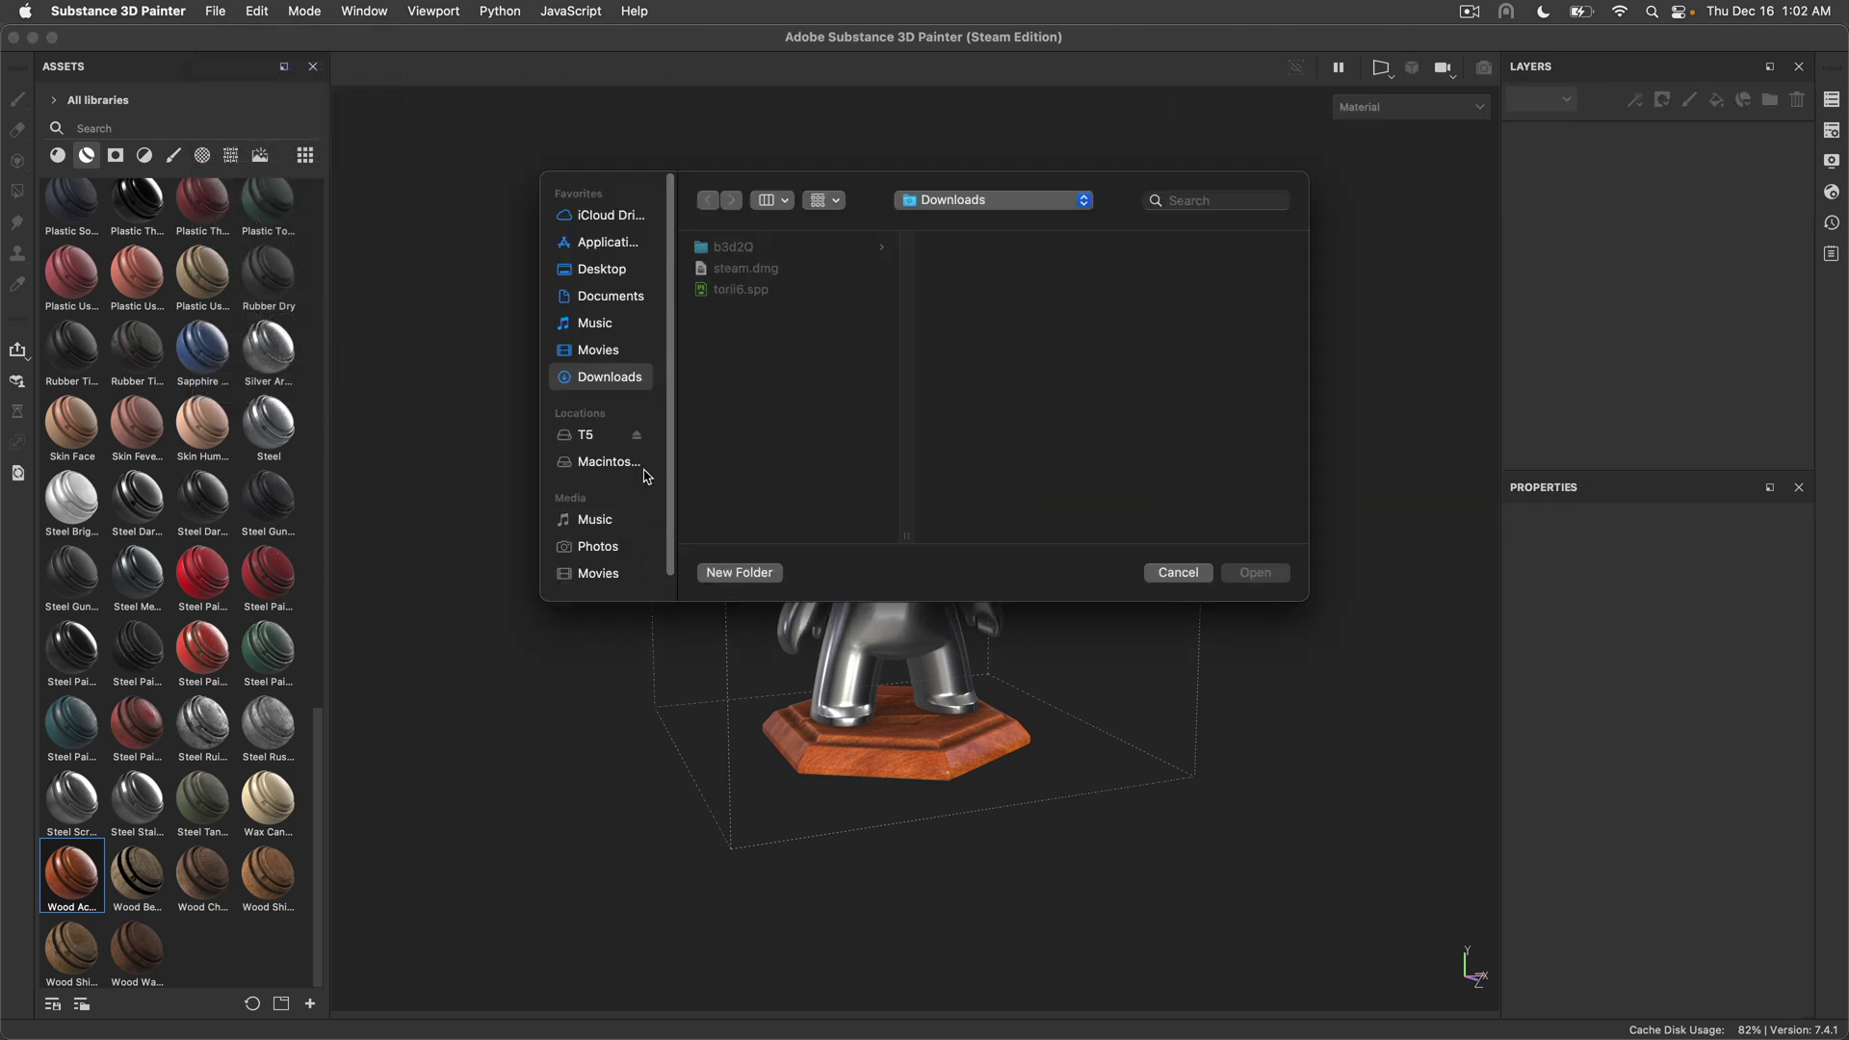
{"action": "left_click", "coordinate": [757, 291]}
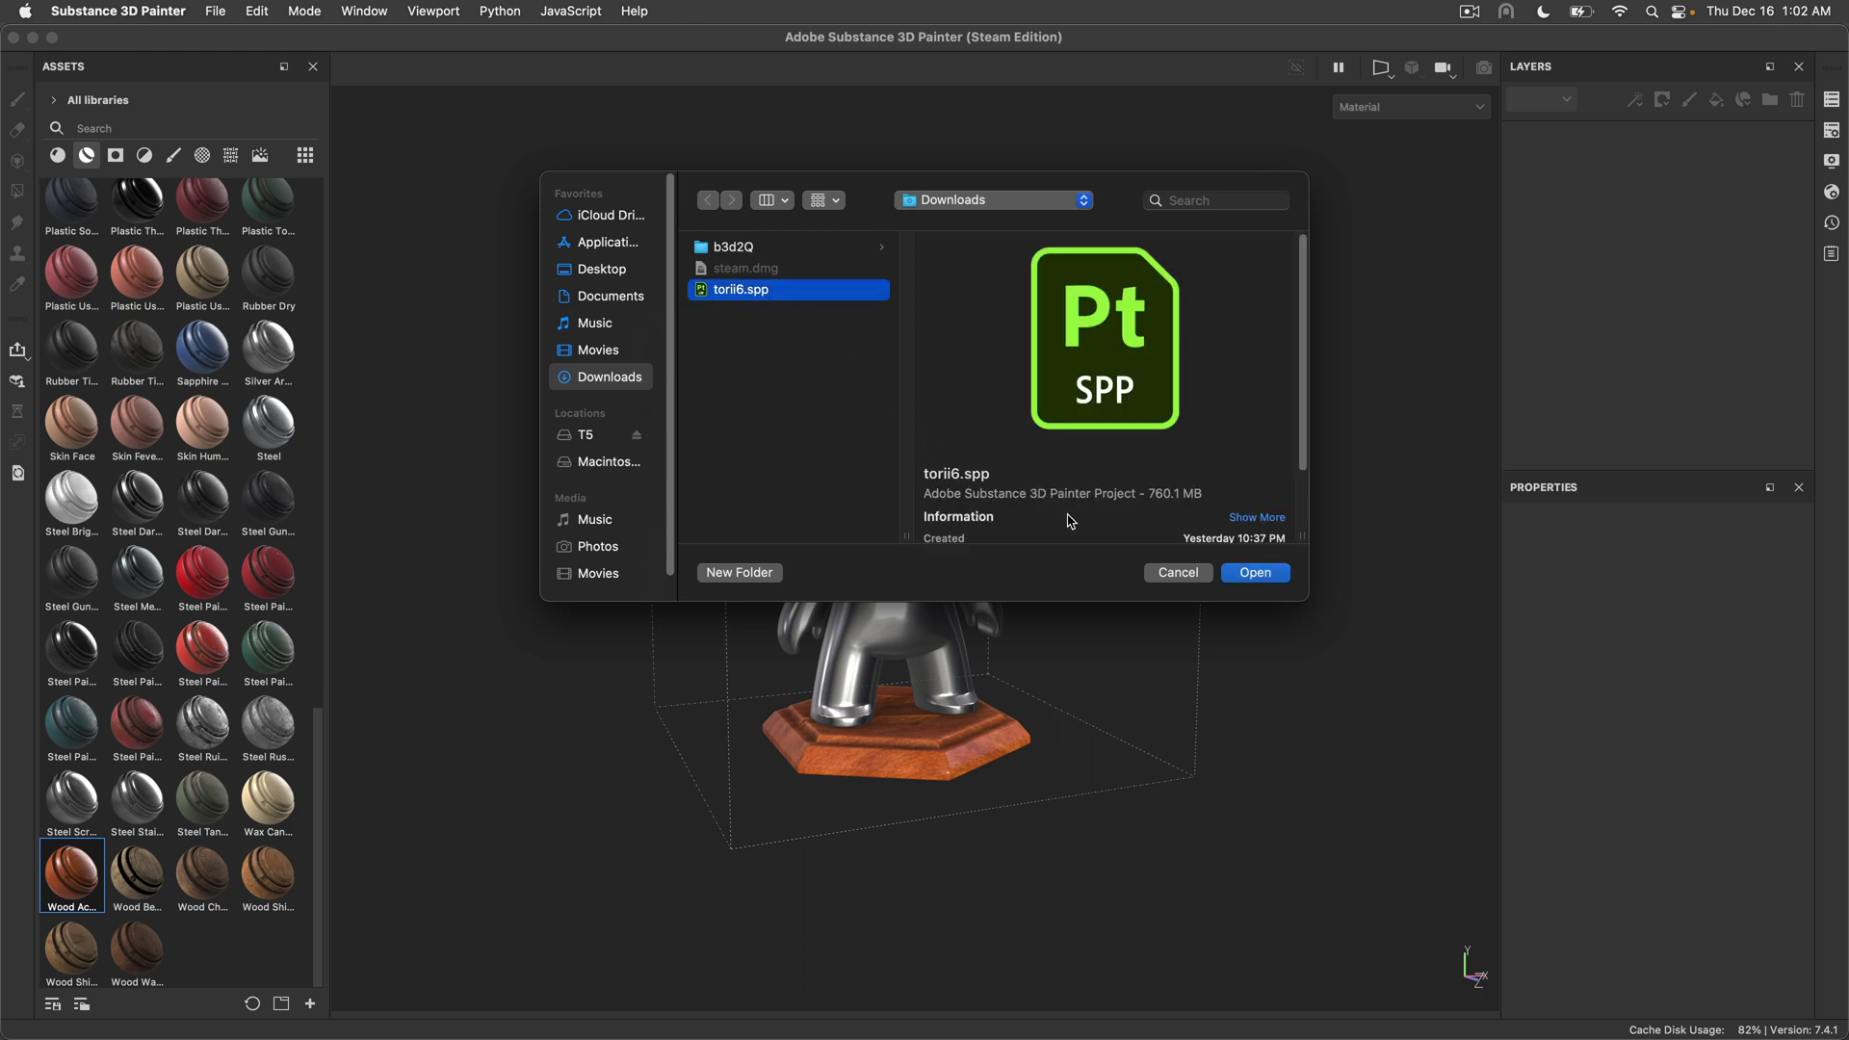
{"action": "left_click", "coordinate": [1257, 576]}
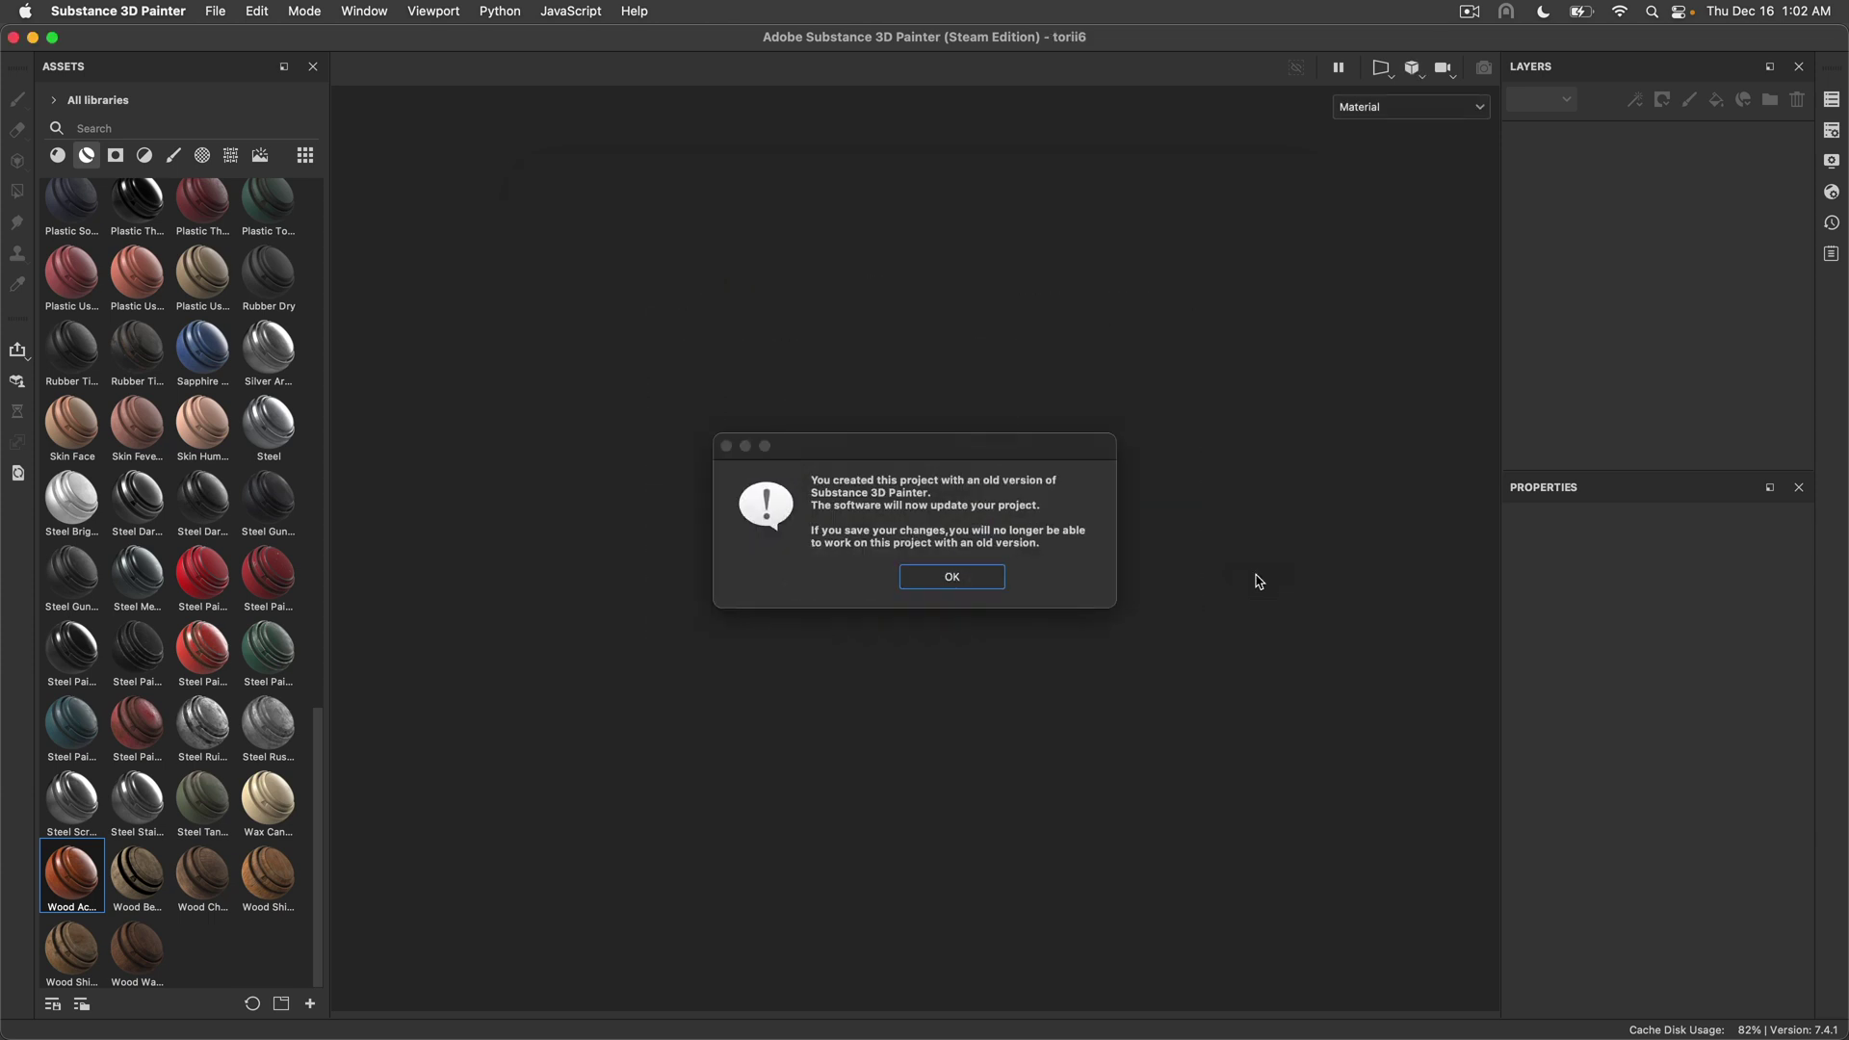
{"action": "left_click", "coordinate": [998, 582]}
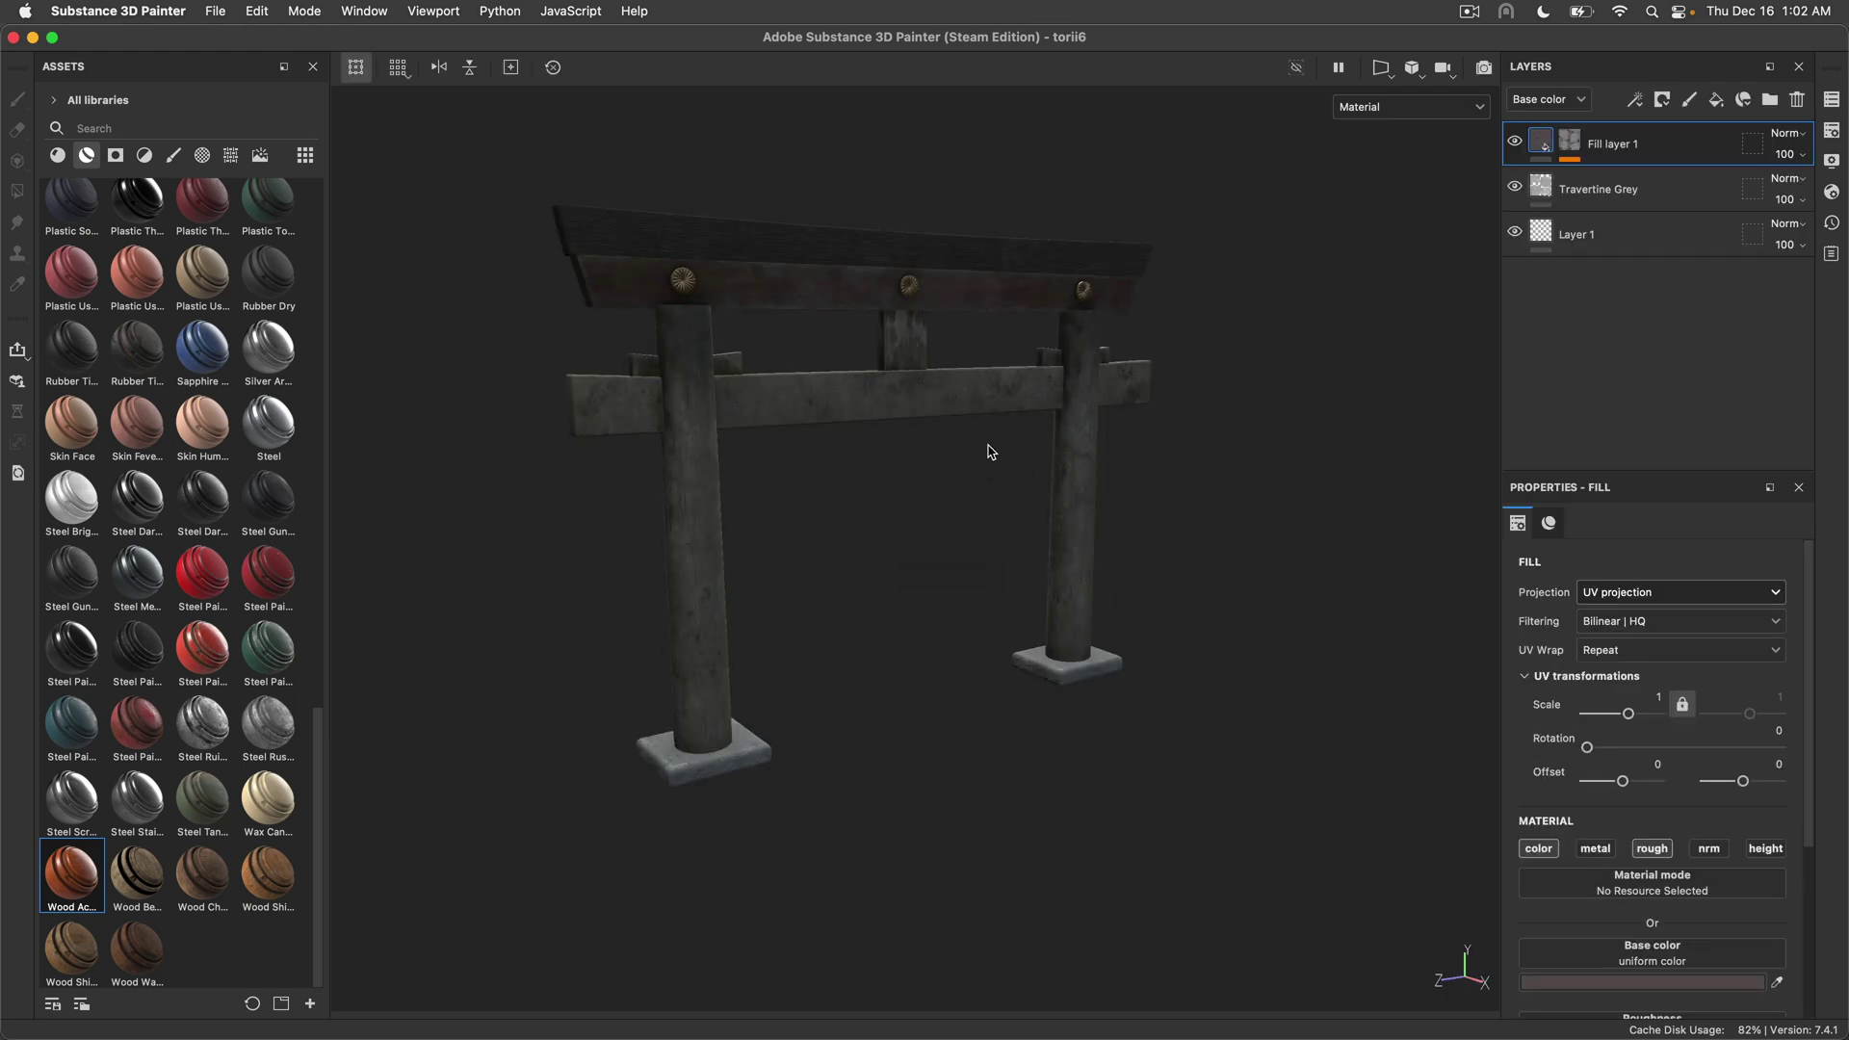
Examine the torii gate model from several angles and distances to judge how smoothly the viewport responds
{"action": "mouse_move", "coordinate": [981, 395]}
{"action": "left_mouse_down", "text": "alt"}
{"action": "mouse_move", "coordinate": [742, 351]}
{"action": "mouse_move", "coordinate": [957, 396]}
{"action": "mouse_move", "coordinate": [884, 410]}
{"action": "left_mouse_up", "text": "alt"}
{"action": "right_click_drag", "start_coordinate": [885, 410], "coordinate": [899, 408], "text": "shift"}
{"action": "left_click_drag", "start_coordinate": [958, 413], "coordinate": [800, 426], "text": "alt"}
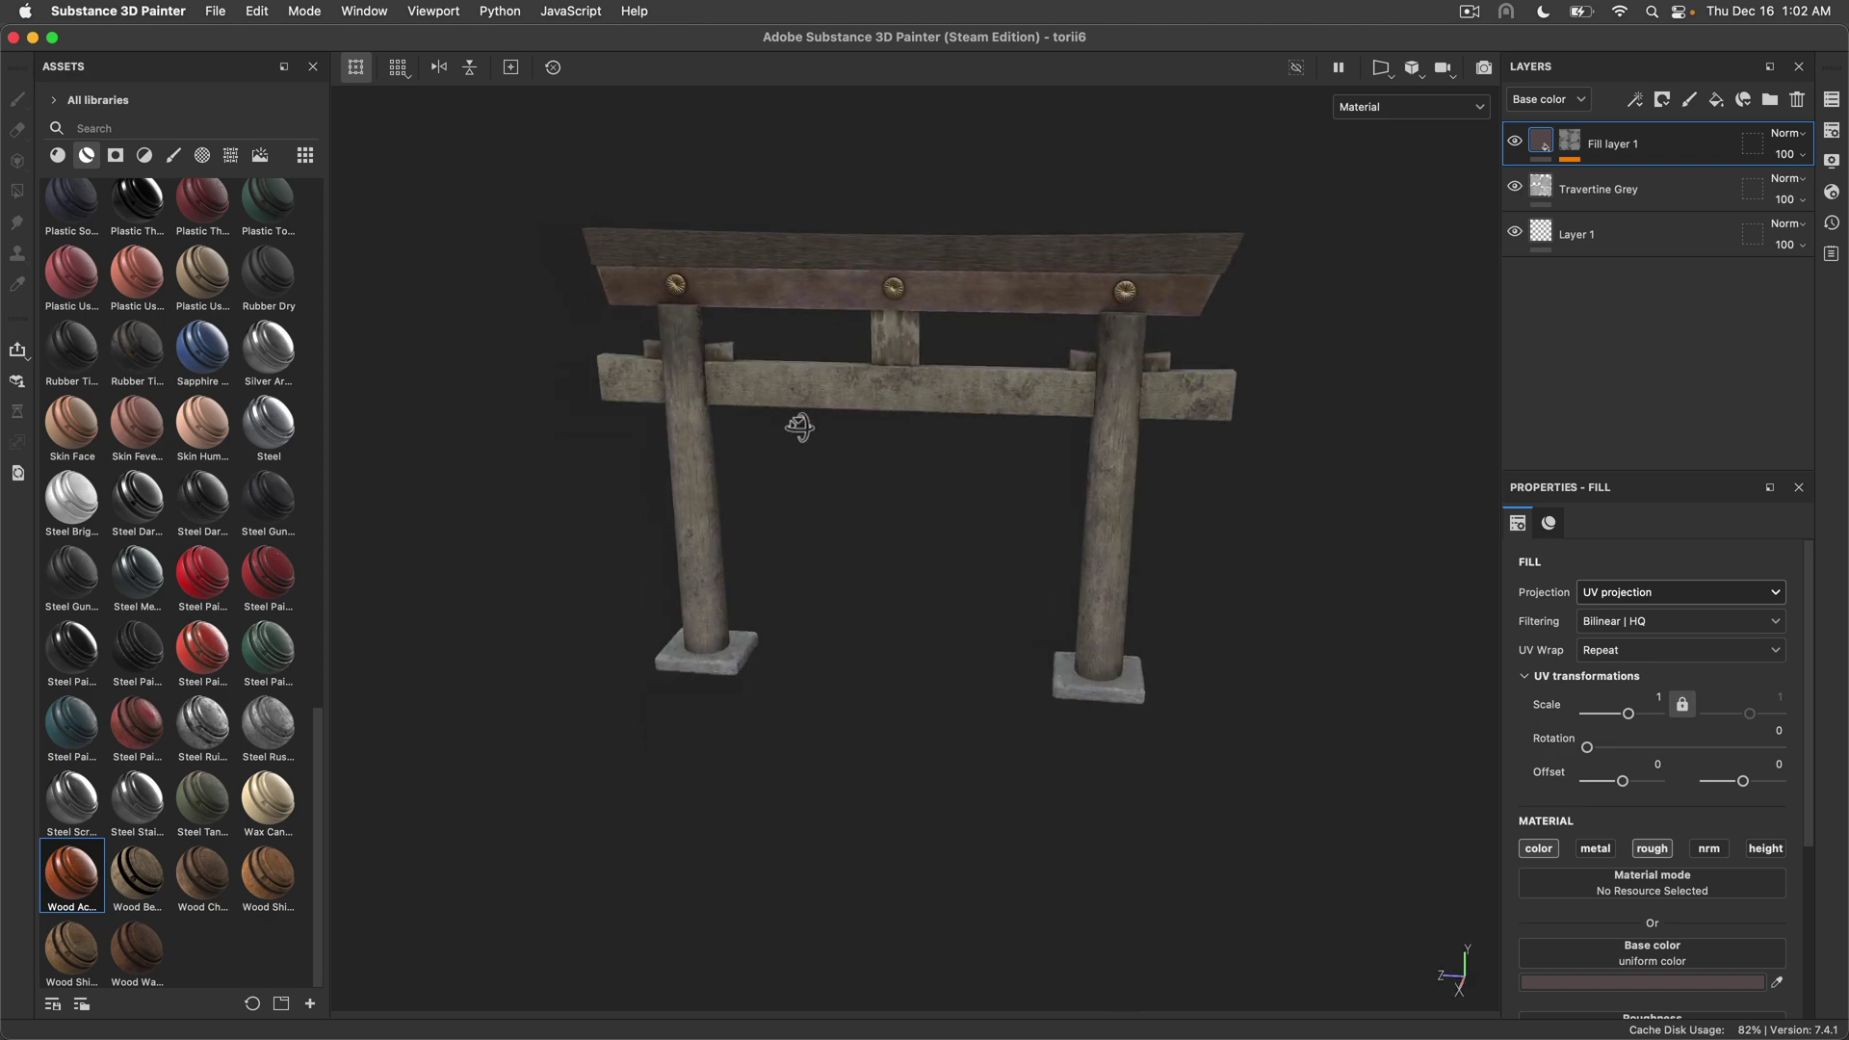
{"action": "right_click_drag", "start_coordinate": [961, 419], "coordinate": [990, 482], "text": "alt"}
{"action": "left_click_drag", "start_coordinate": [991, 481], "coordinate": [1003, 471], "text": "alt"}
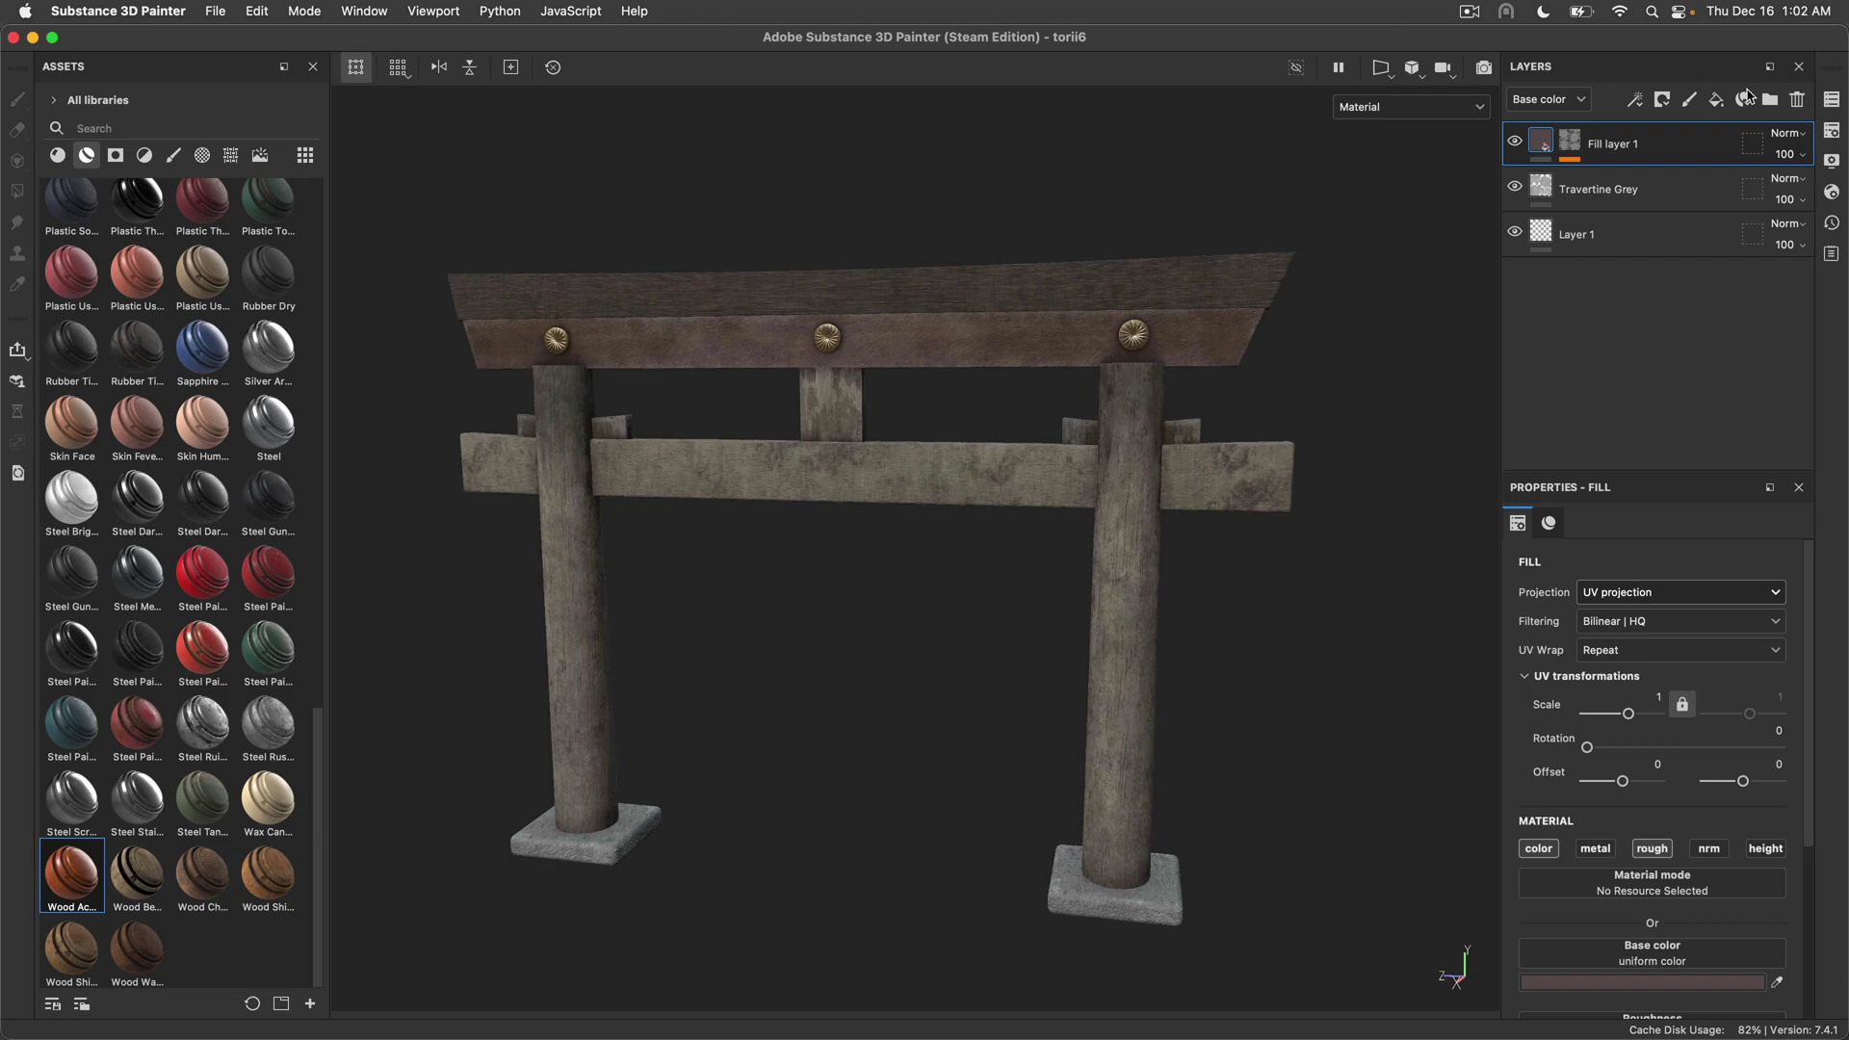
{"action": "scroll", "coordinate": [875, 481], "scroll_direction": "up", "scroll_amount": 3}
{"action": "scroll", "coordinate": [963, 483], "scroll_direction": "down", "scroll_amount": 3}
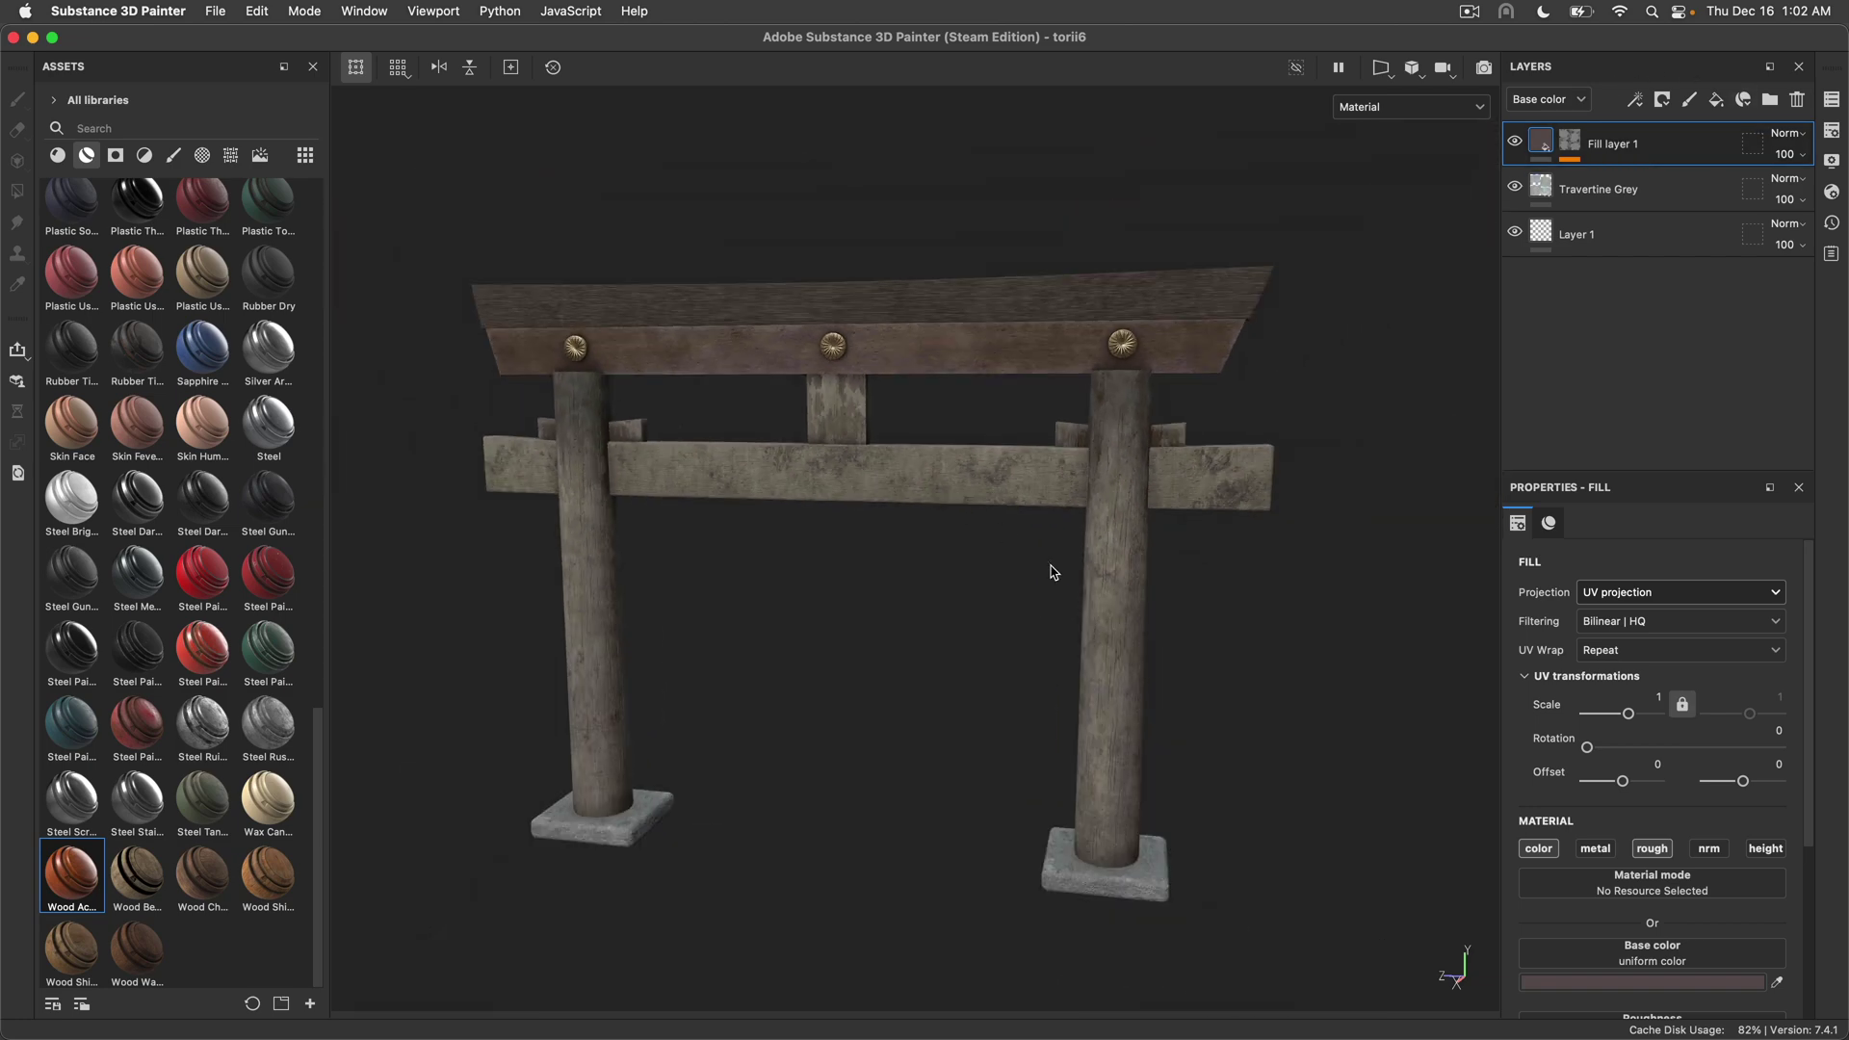
{"action": "left_click_drag", "start_coordinate": [1053, 569], "coordinate": [967, 523], "text": "alt"}
{"action": "right_click_drag", "start_coordinate": [918, 486], "coordinate": [980, 498], "text": "shift"}
{"action": "left_click_drag", "start_coordinate": [1006, 522], "coordinate": [1023, 506], "text": "alt"}
Check the texture set size of the gate's crossbeam, columns, base blocks and round ornaments in the texture set settings
{"action": "left_click", "coordinate": [1831, 129]}
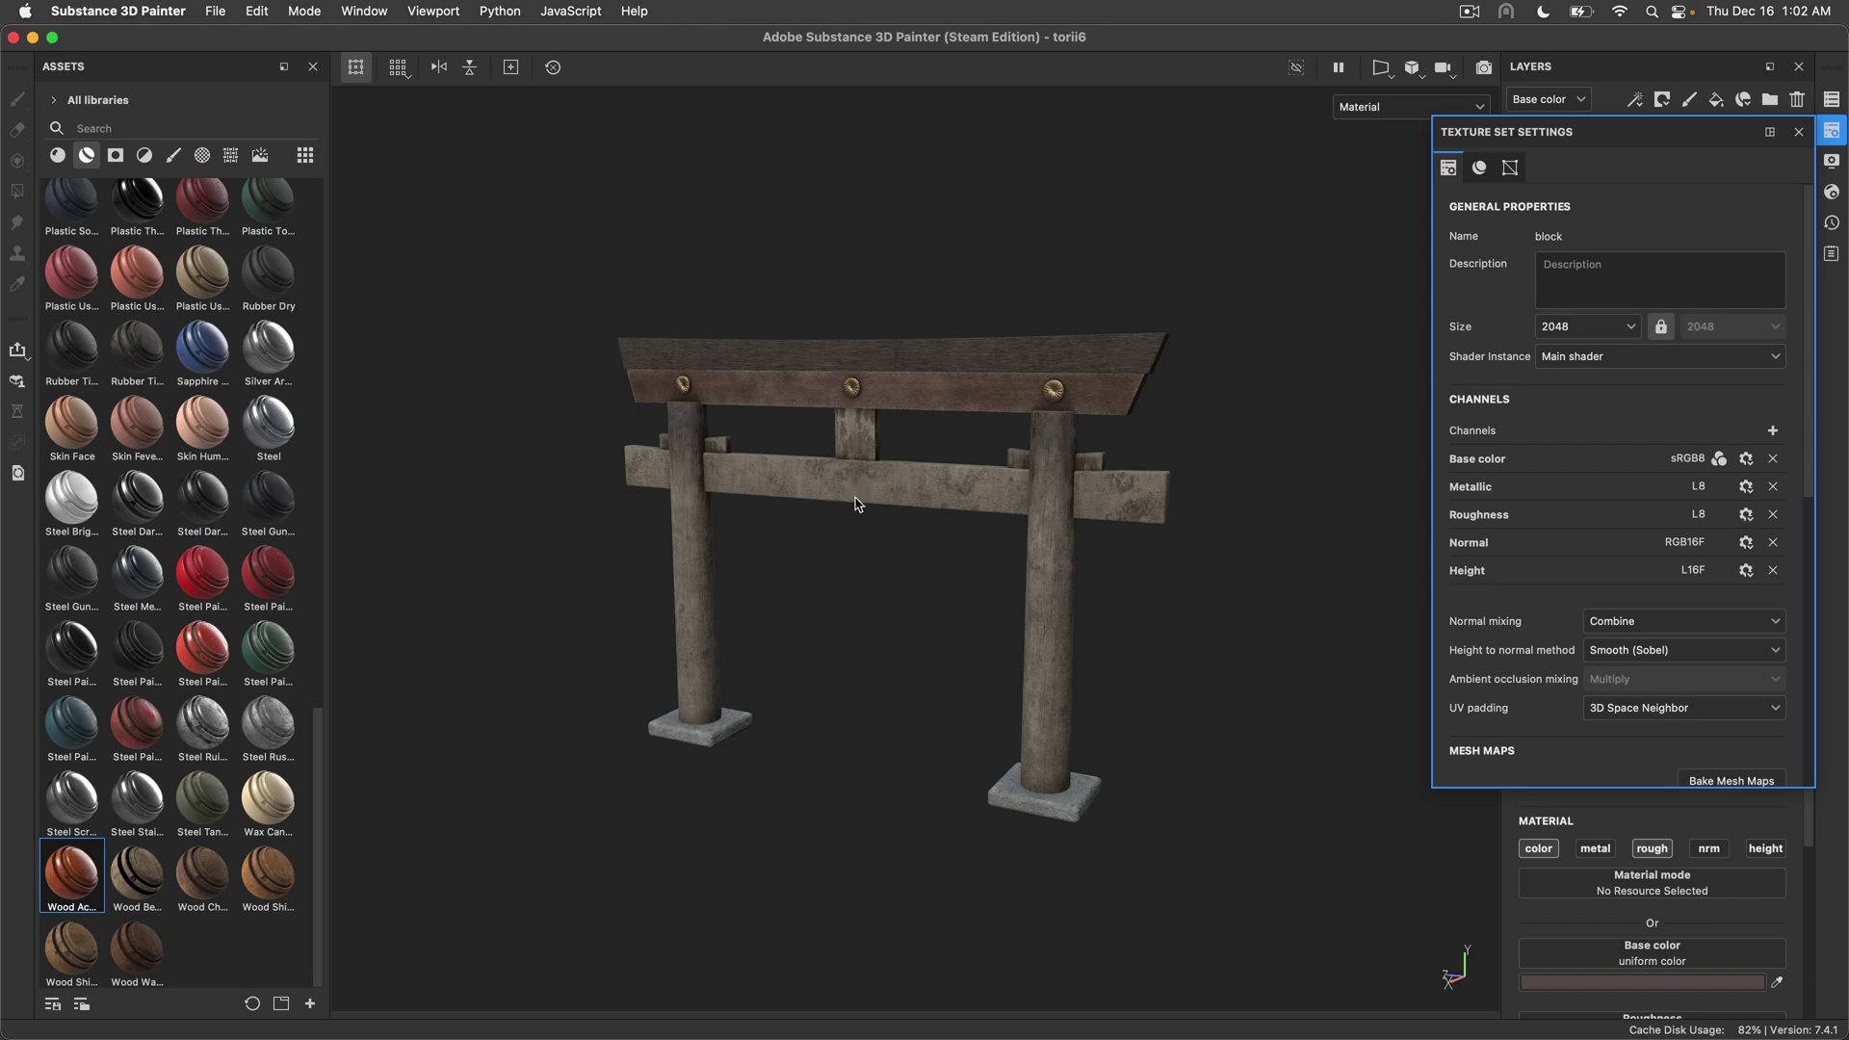
{"action": "right_click", "coordinate": [910, 494], "text": "alt+super"}
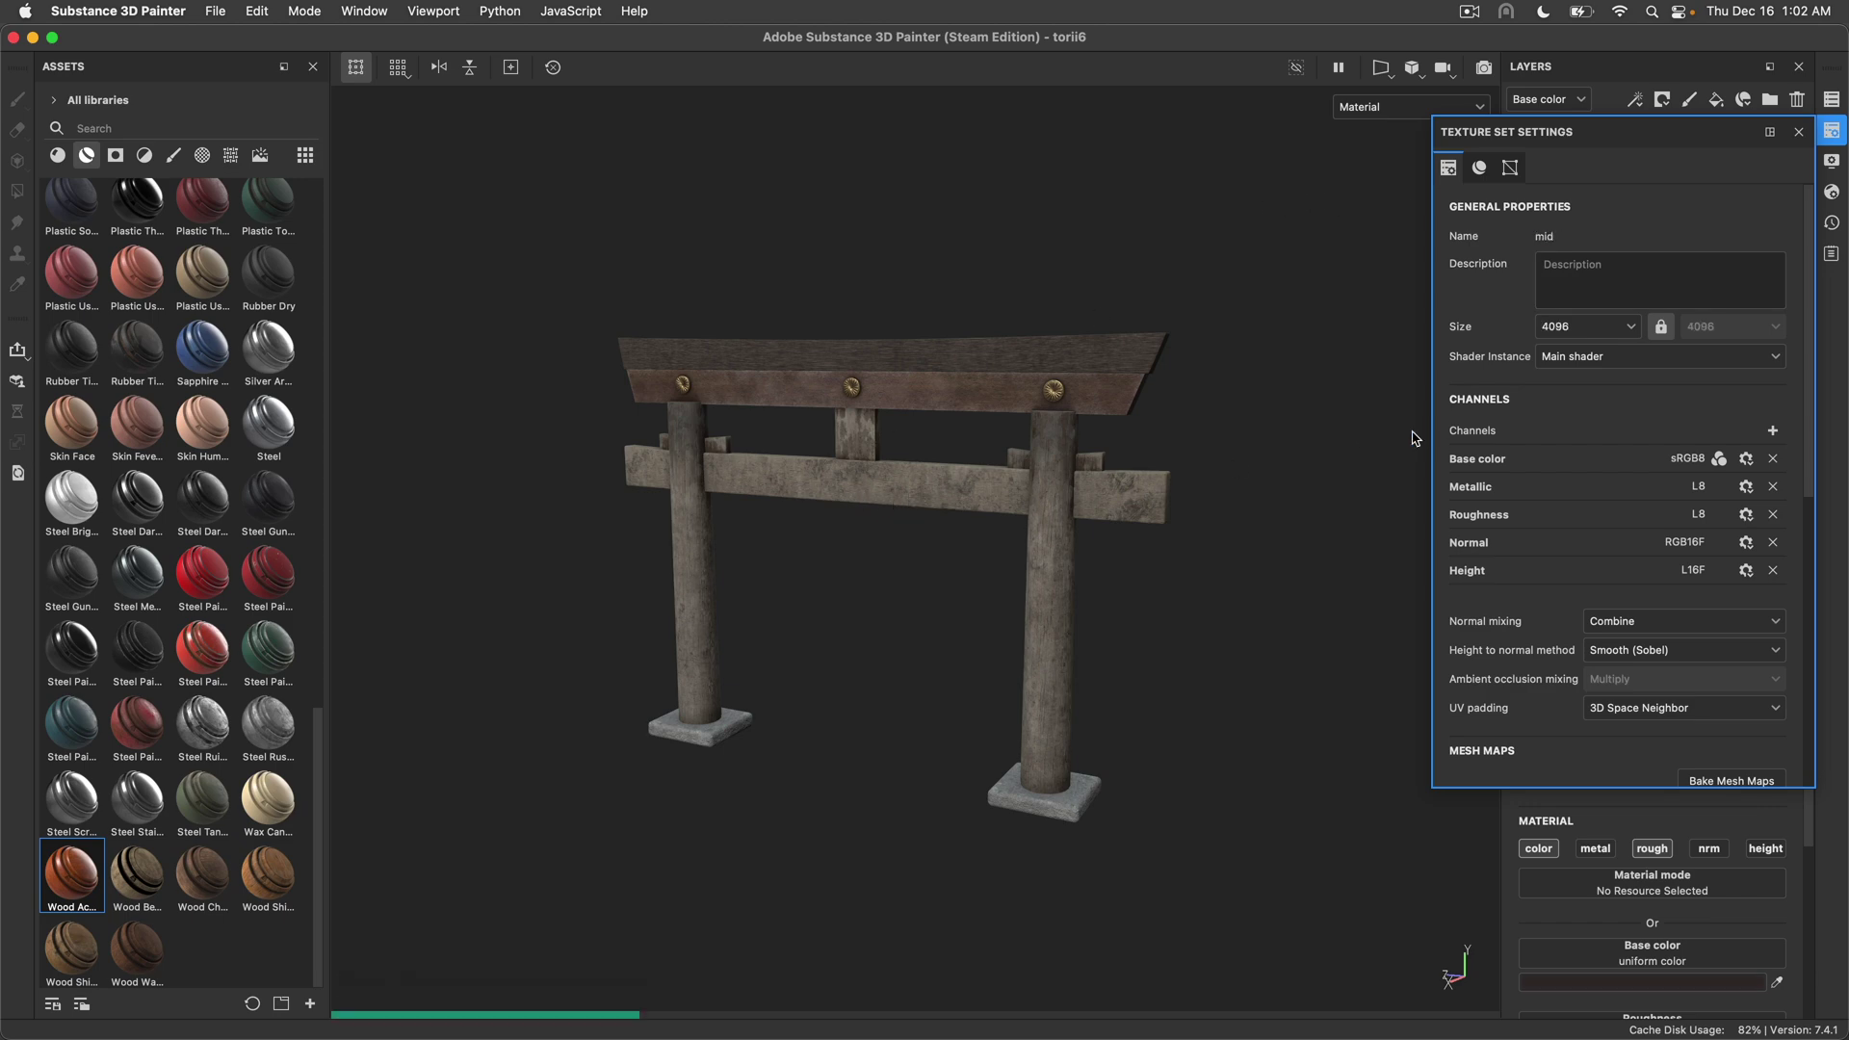
{"action": "right_click", "coordinate": [1041, 629], "text": "alt+super"}
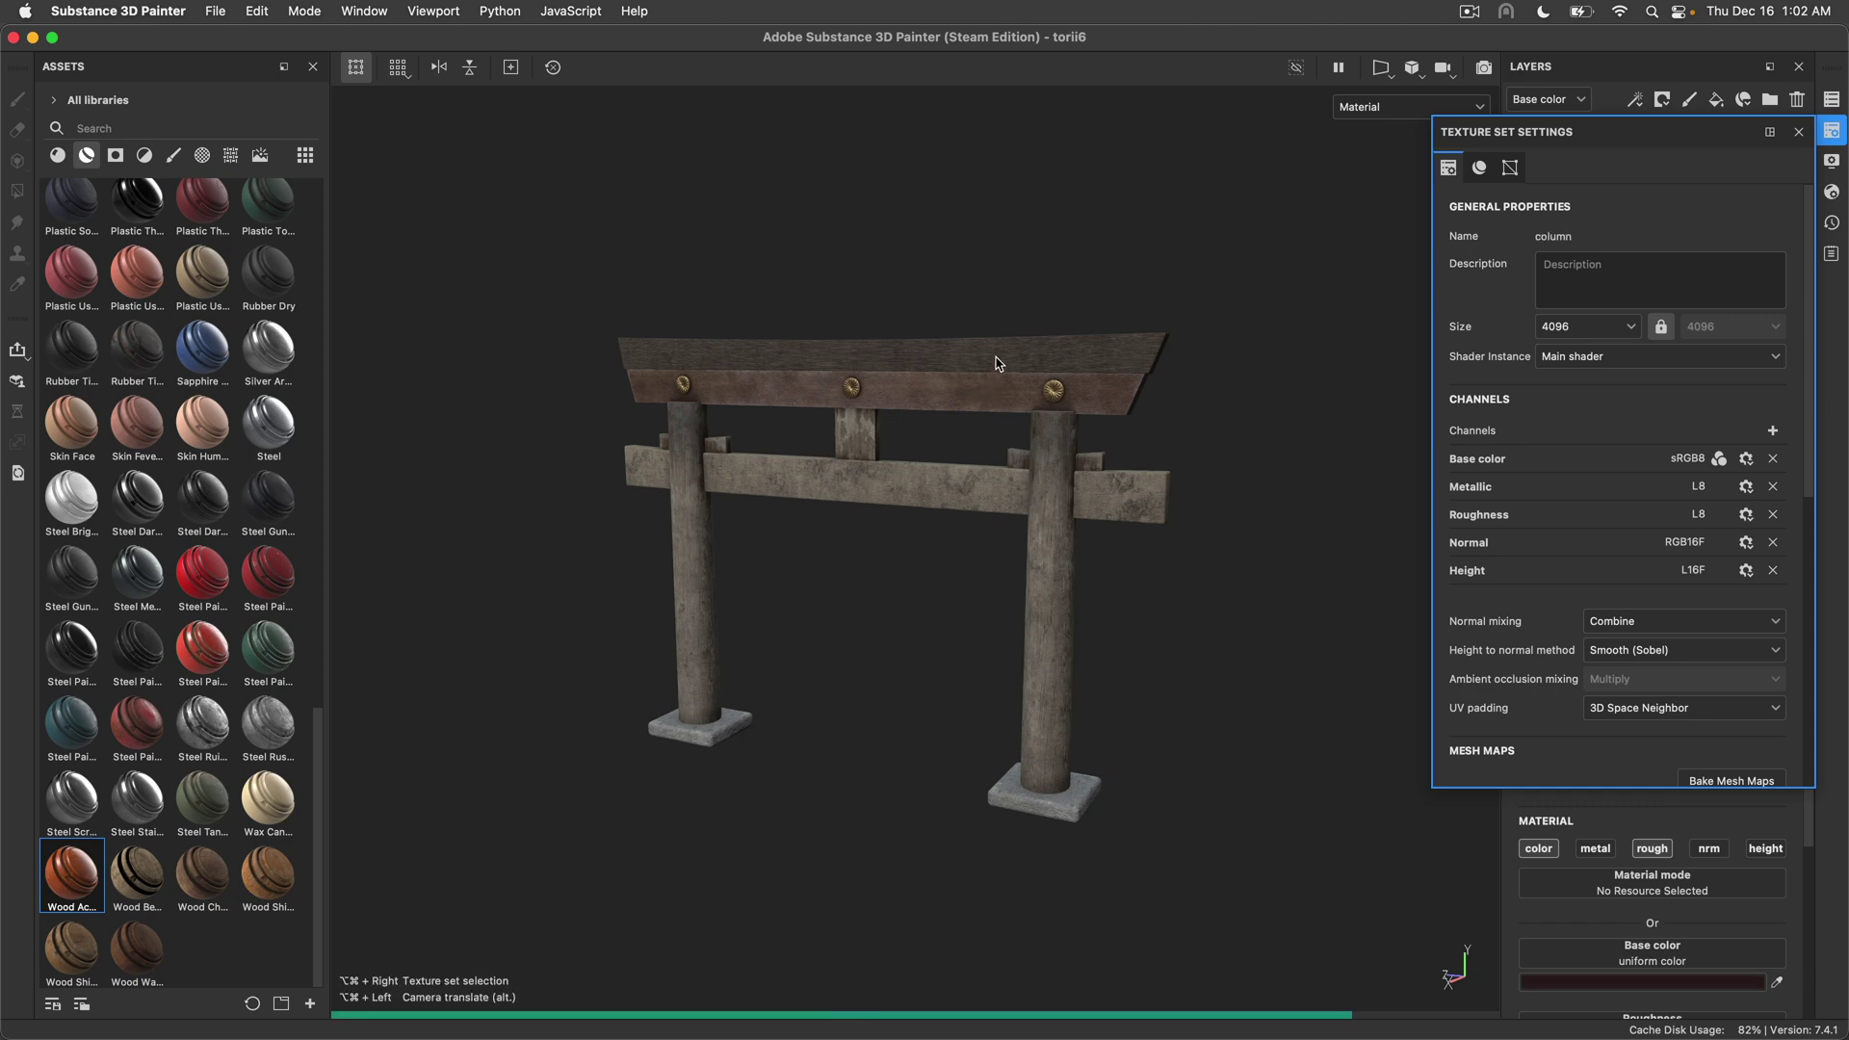
{"action": "right_click", "coordinate": [1066, 814], "text": "alt+super"}
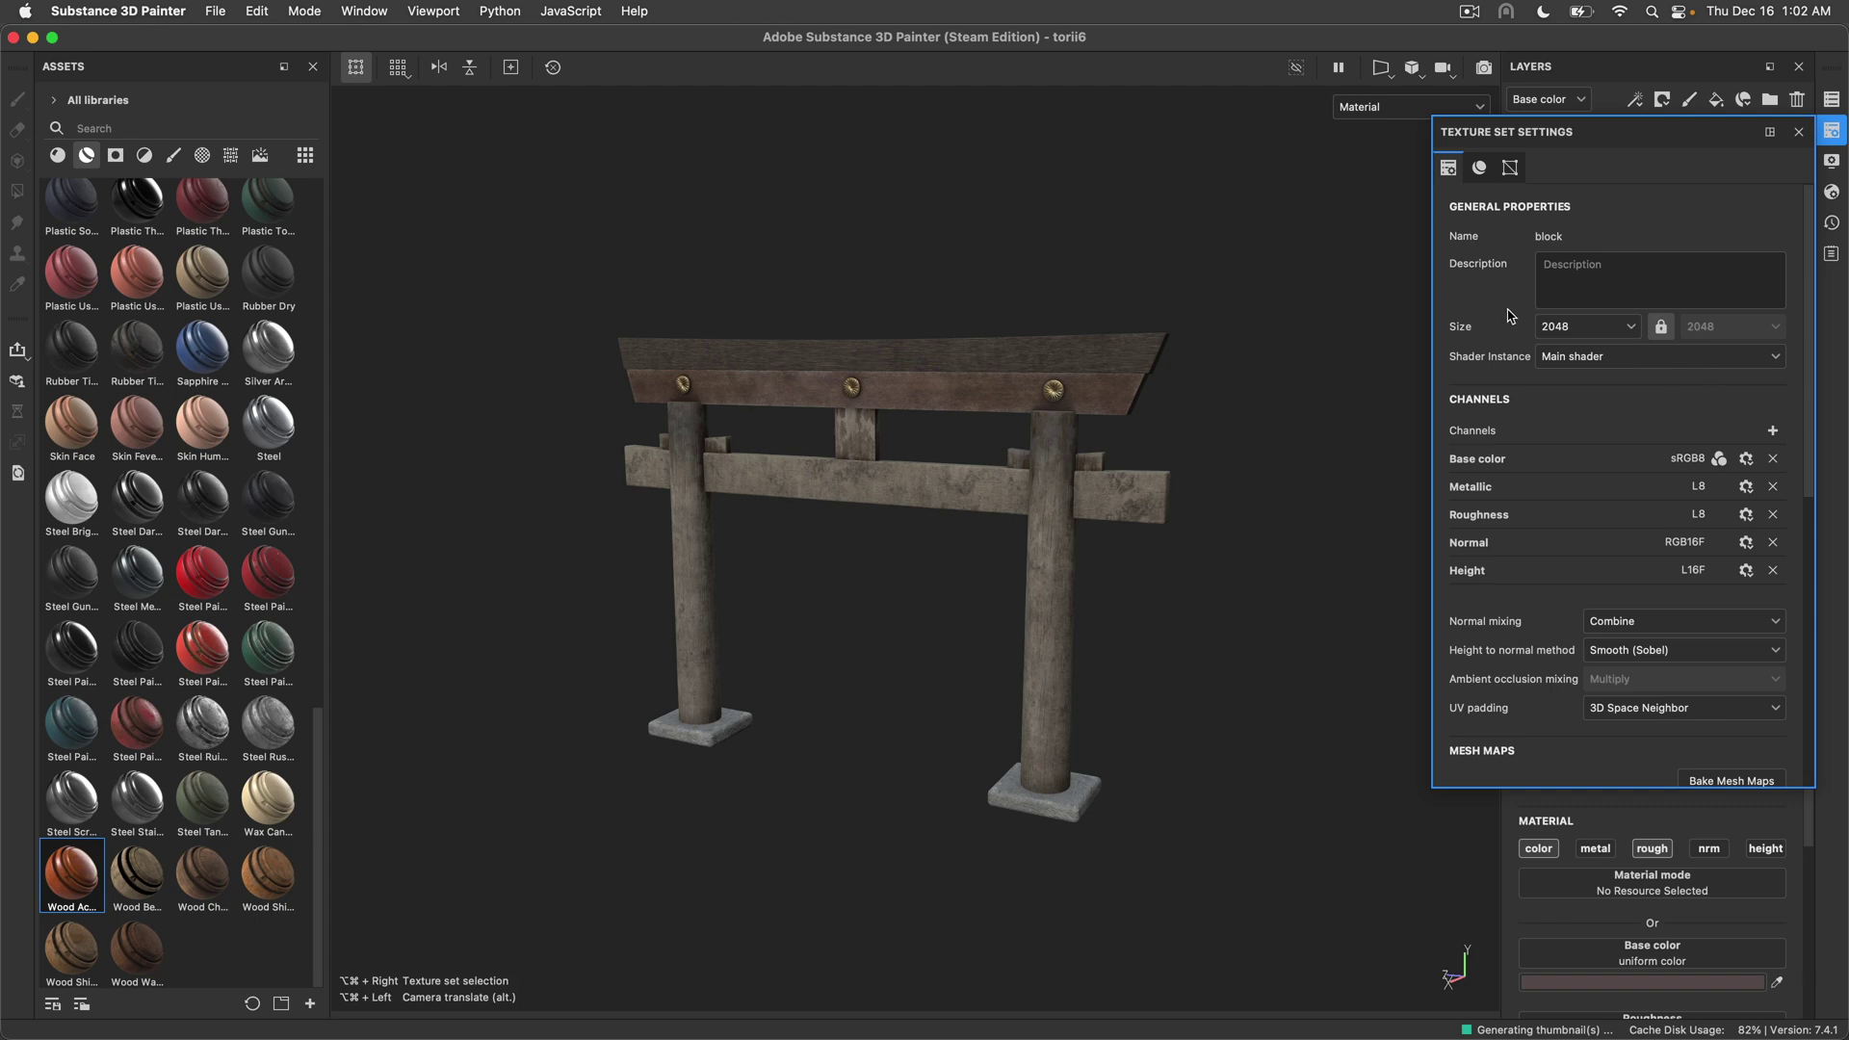
{"action": "right_click", "coordinate": [1053, 389], "text": "alt+super"}
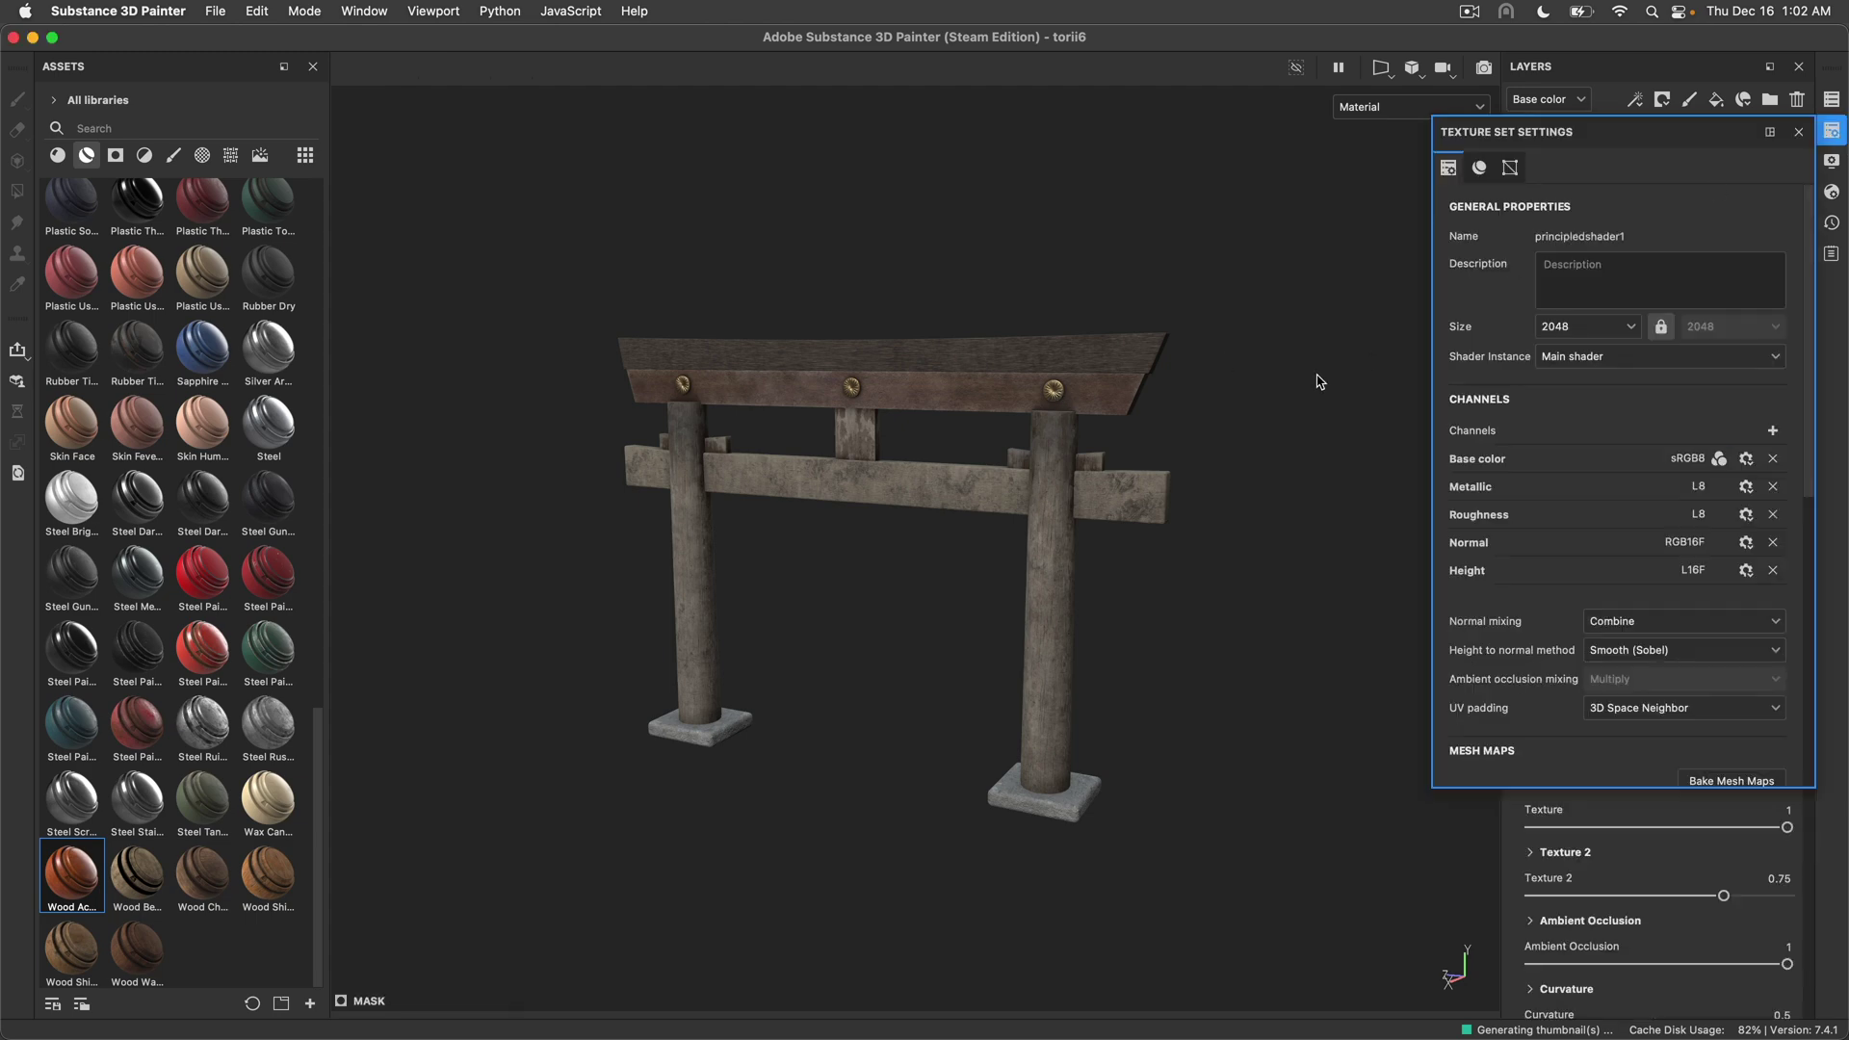
{"action": "left_click", "coordinate": [1832, 131]}
Inspect the gate's round ornaments, beams and columns up close and from the other side
{"action": "scroll", "coordinate": [1016, 513], "scroll_direction": "up", "scroll_amount": 3}
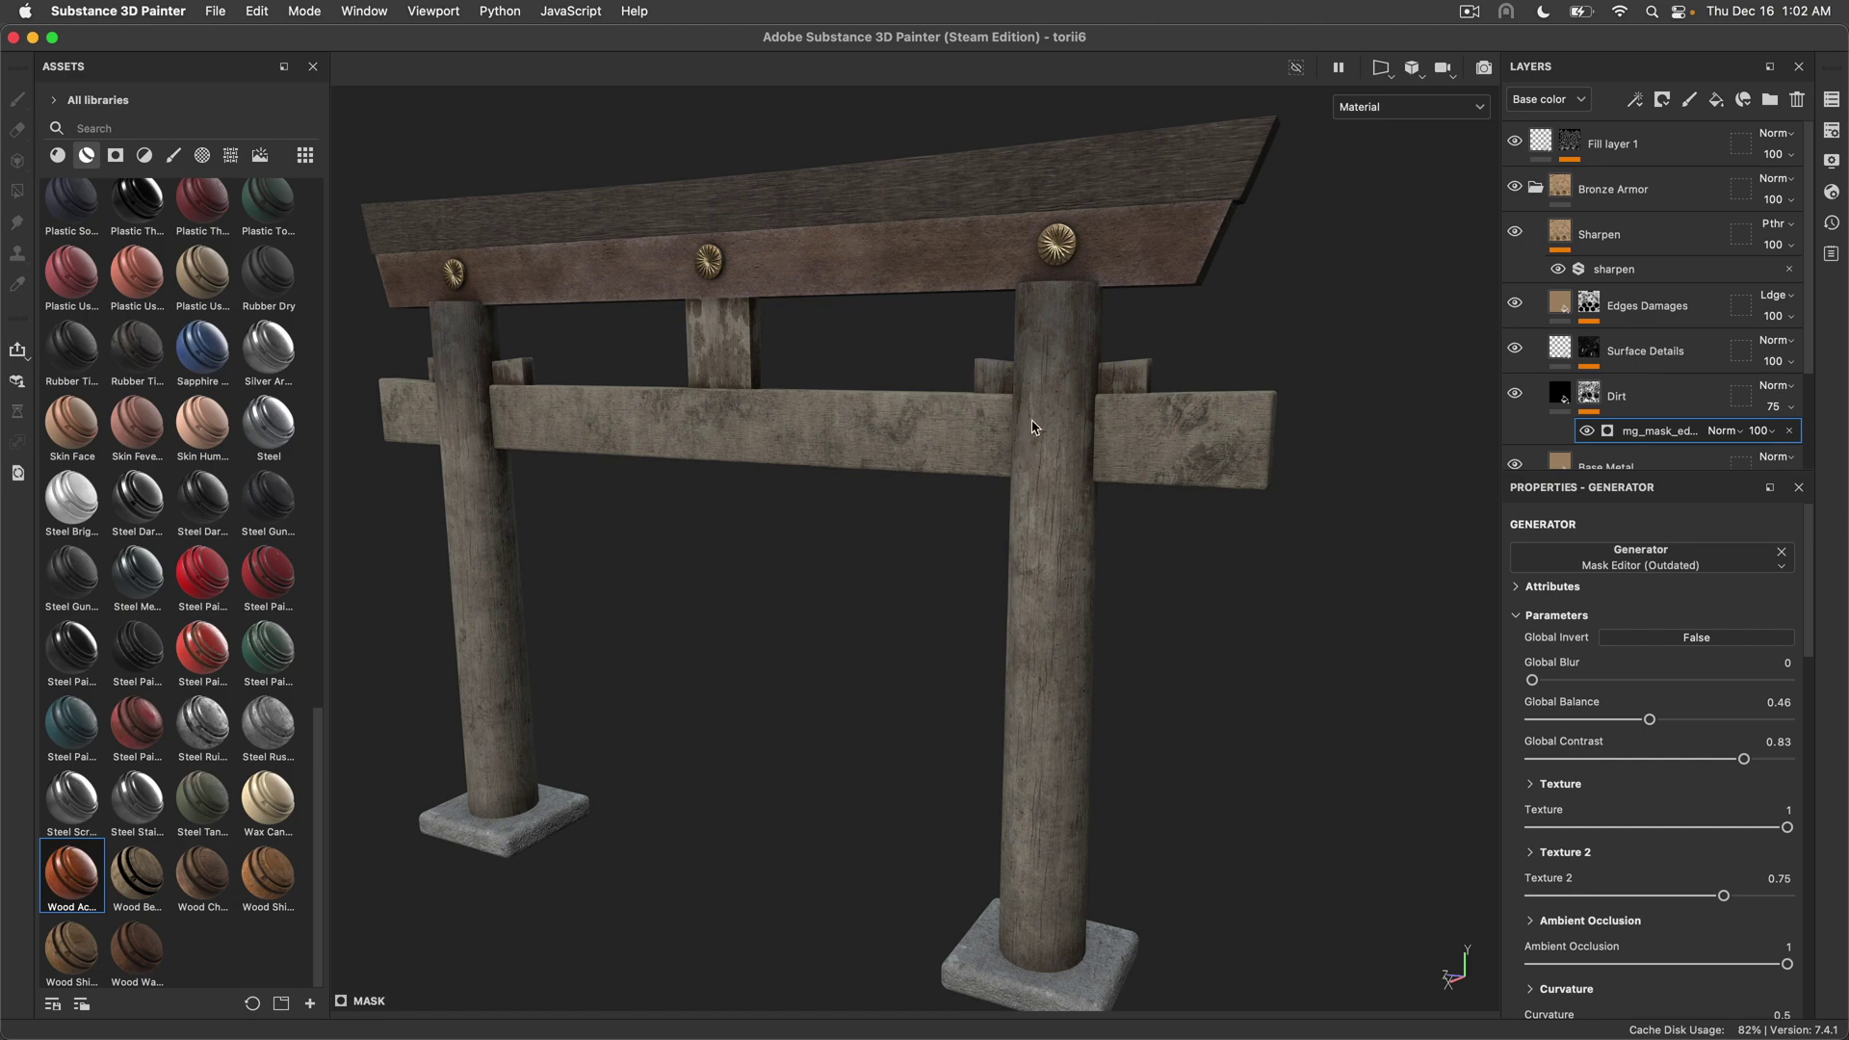
{"action": "scroll", "coordinate": [1053, 400], "scroll_direction": "up", "scroll_amount": 5}
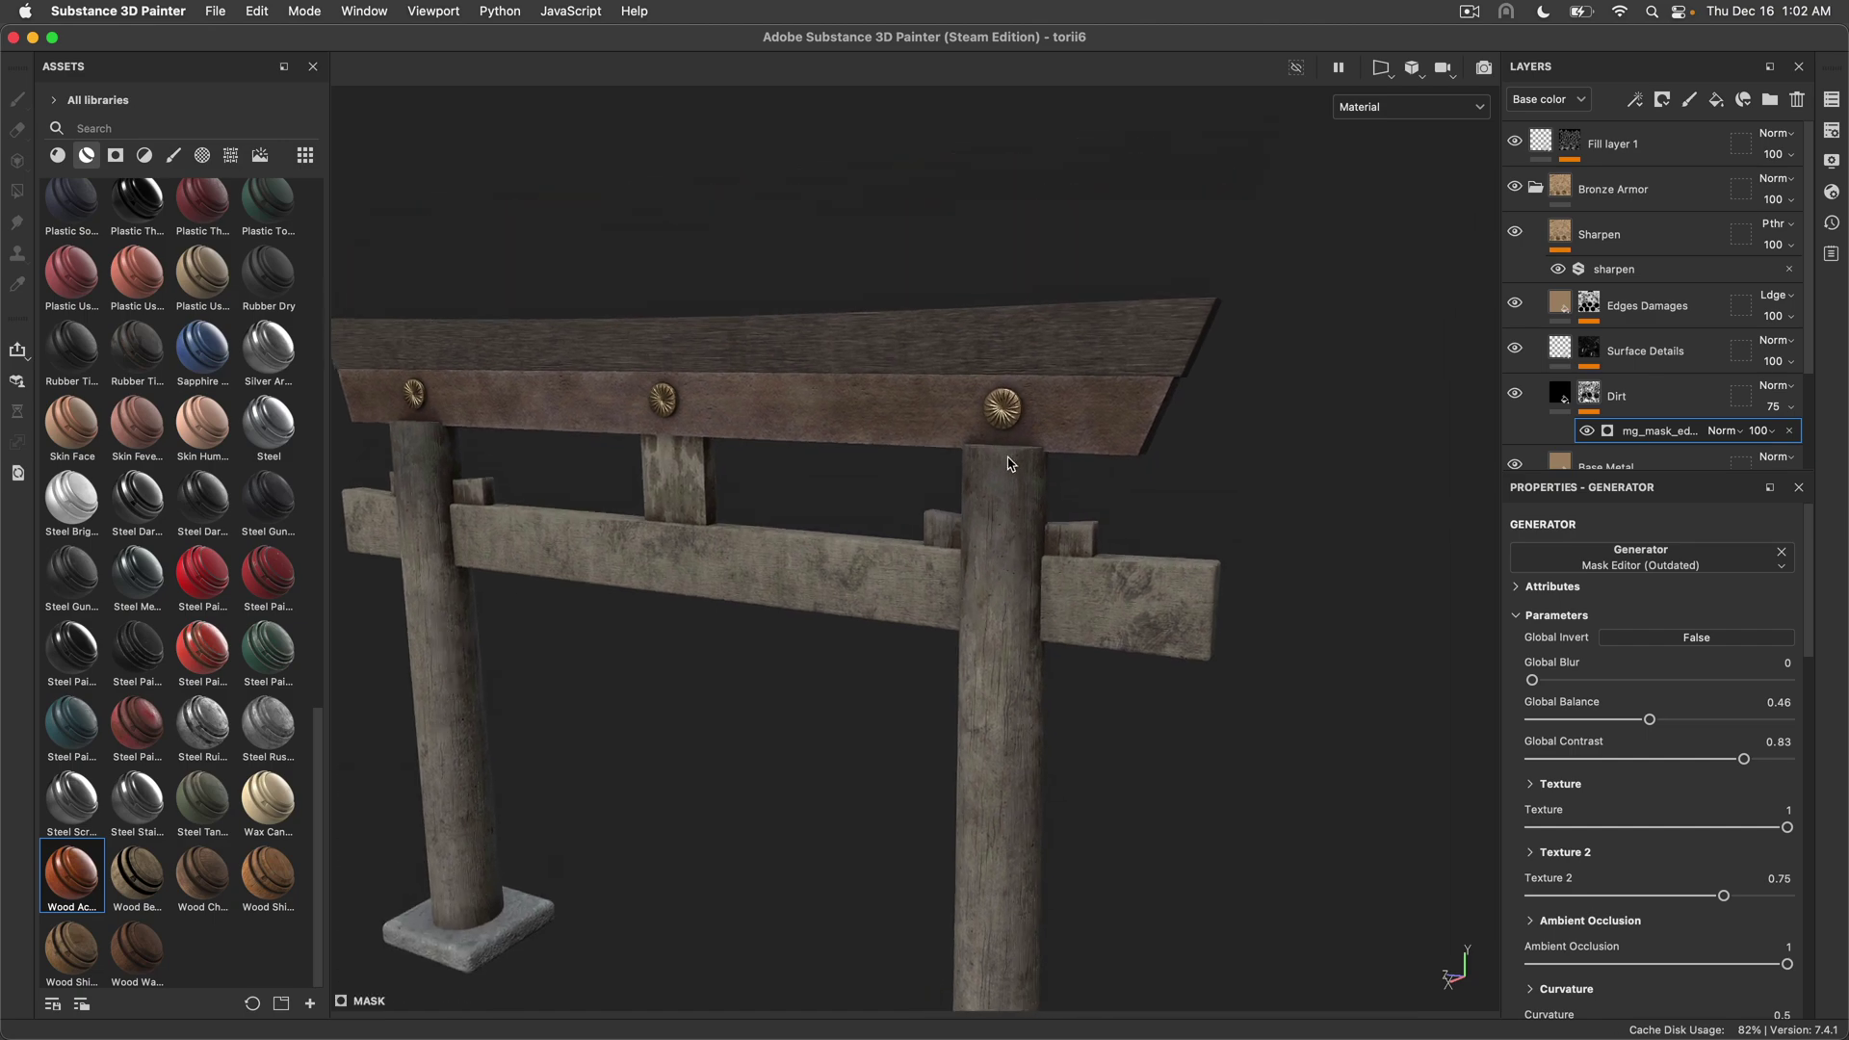
{"action": "left_click_drag", "start_coordinate": [1013, 408], "coordinate": [1000, 503], "text": "alt"}
{"action": "key", "text": "f"}
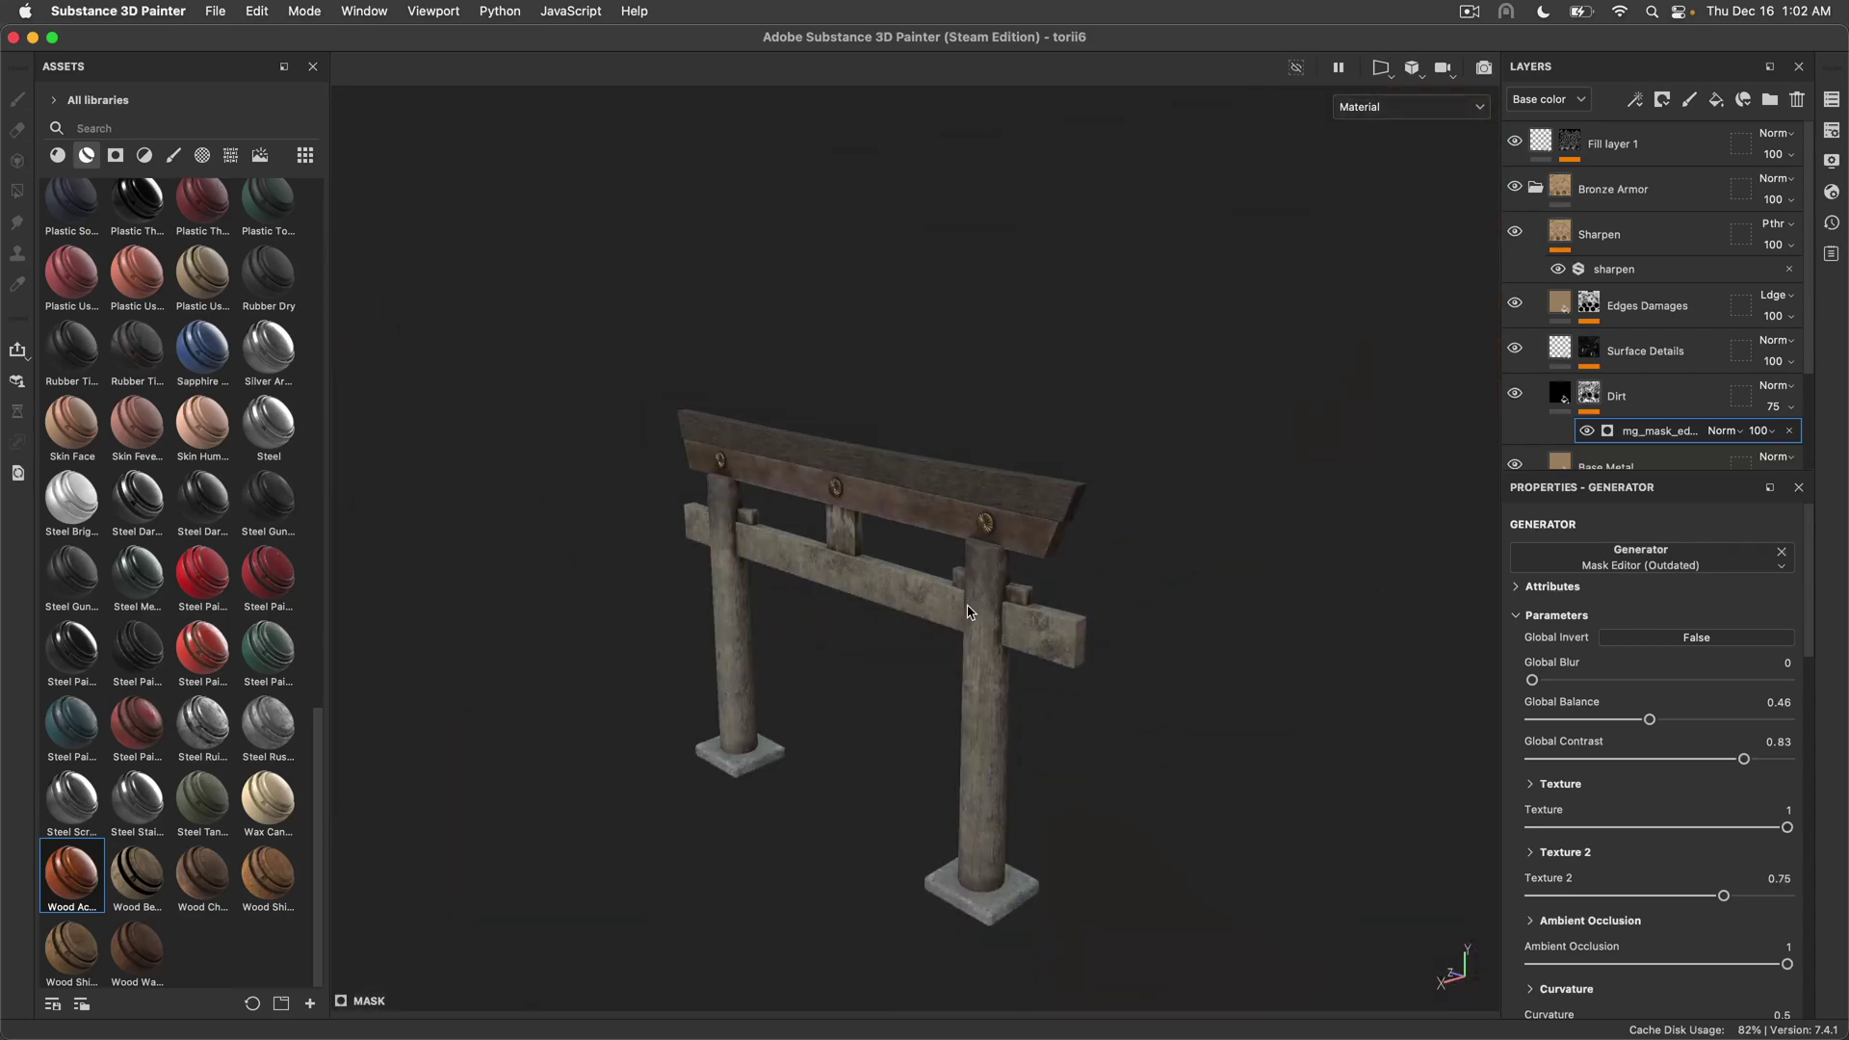
{"action": "left_click_drag", "start_coordinate": [836, 616], "coordinate": [1132, 471], "text": "alt"}
{"action": "key", "text": "f"}
Review the texture set, display and shader settings, choosing High (64 spp) as the Main shader's quality
{"action": "left_click", "coordinate": [1829, 132]}
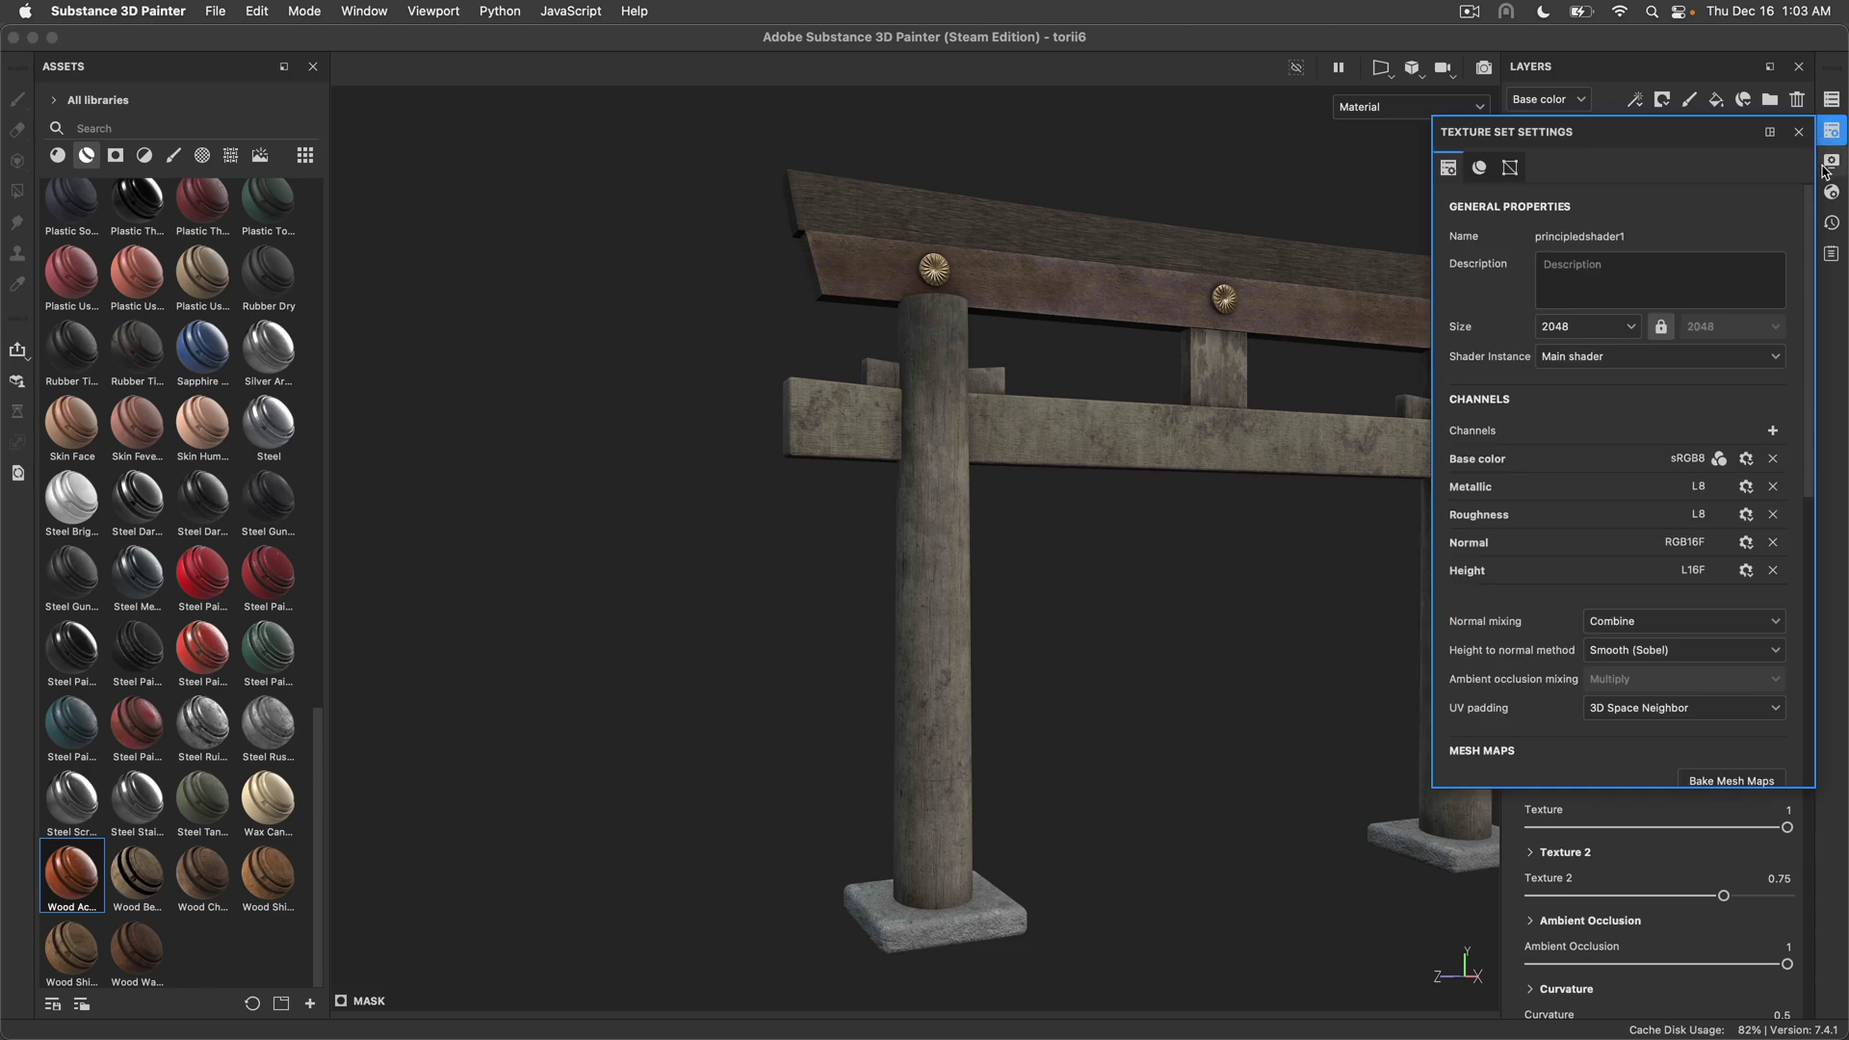
{"action": "left_click", "coordinate": [1829, 162]}
{"action": "scroll", "coordinate": [1621, 455], "scroll_direction": "down", "scroll_amount": 2}
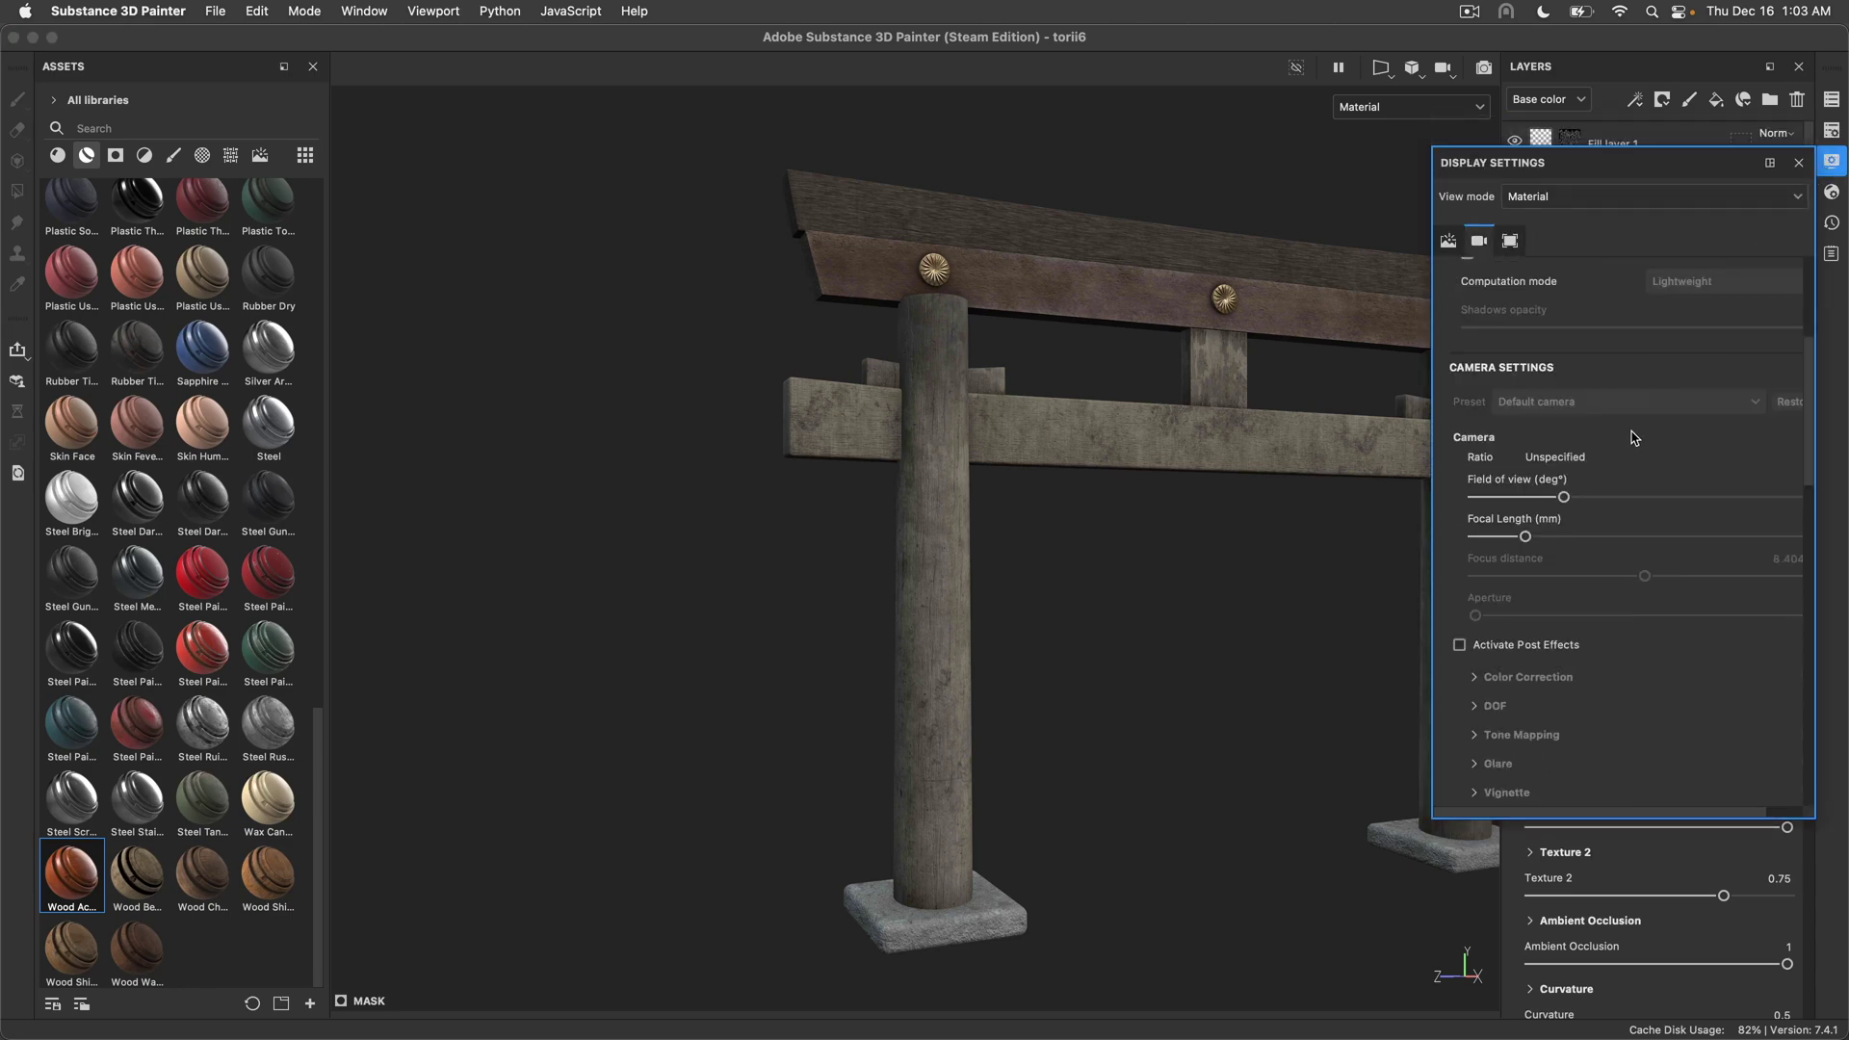
{"action": "left_click", "coordinate": [1831, 192]}
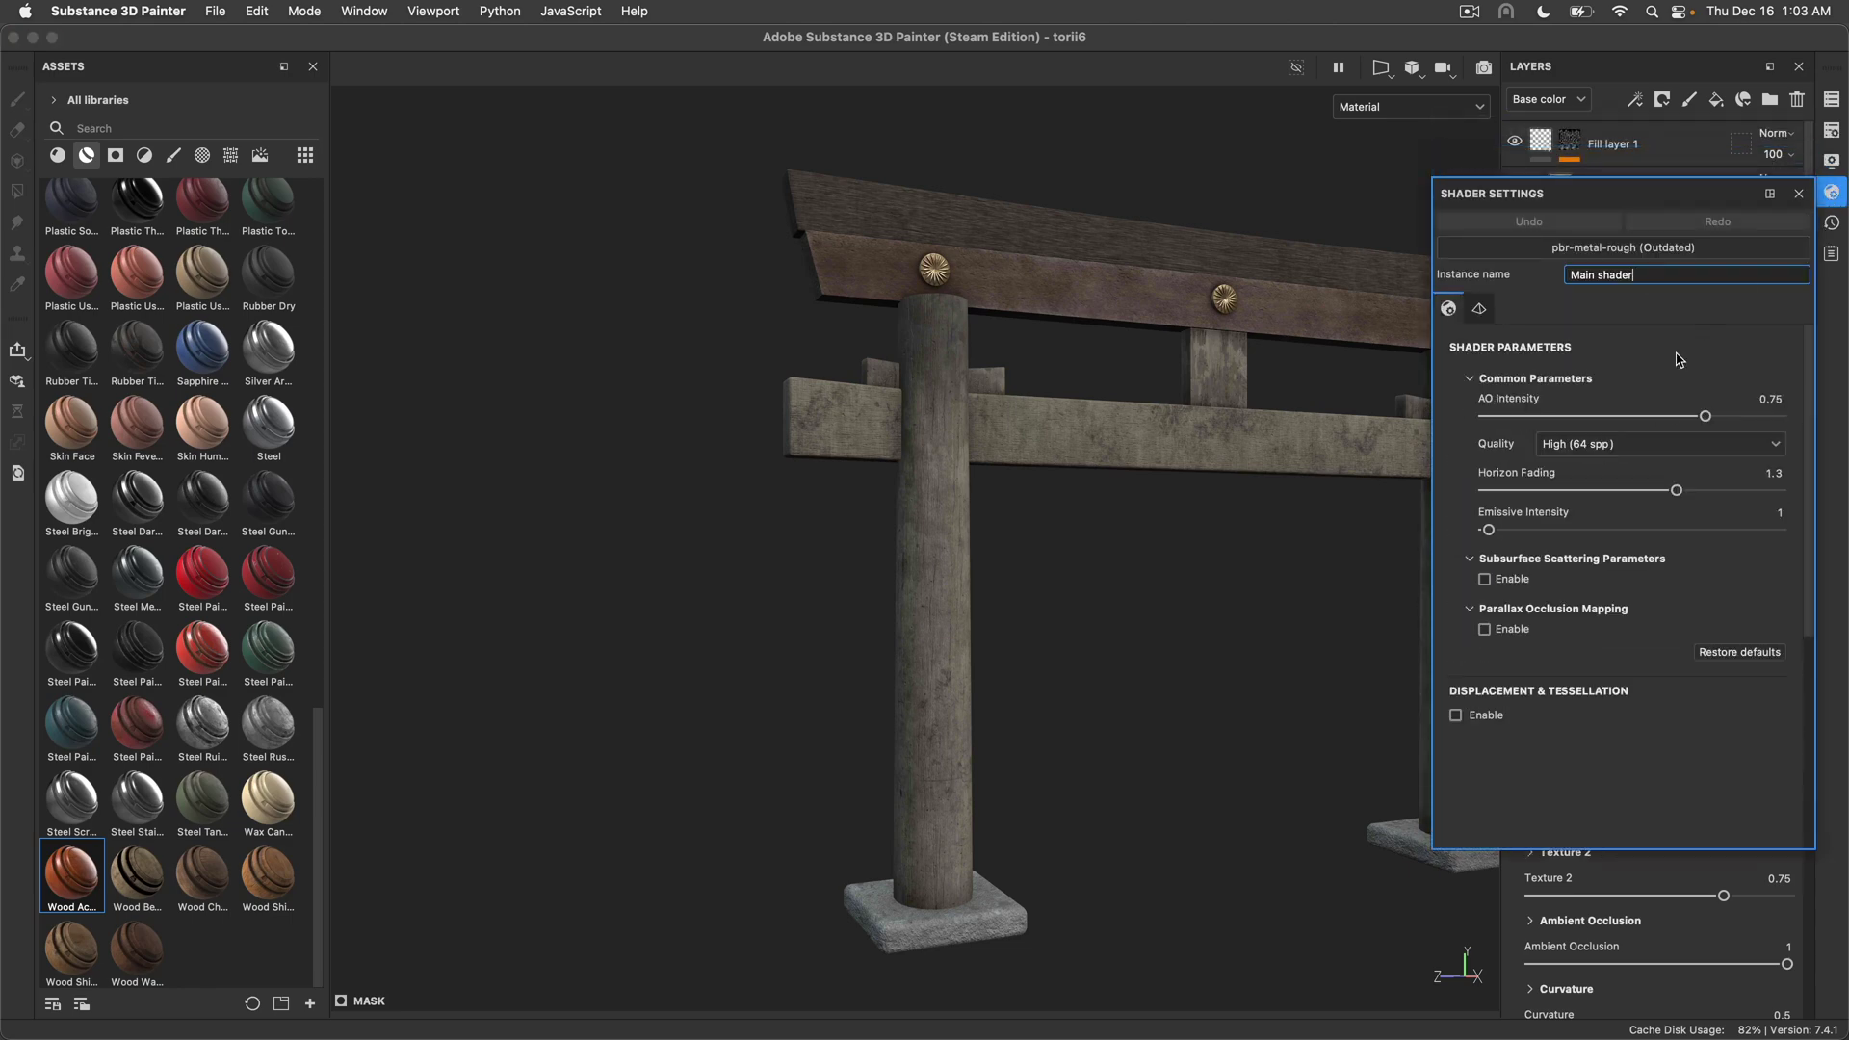
{"action": "left_click", "coordinate": [1595, 444]}
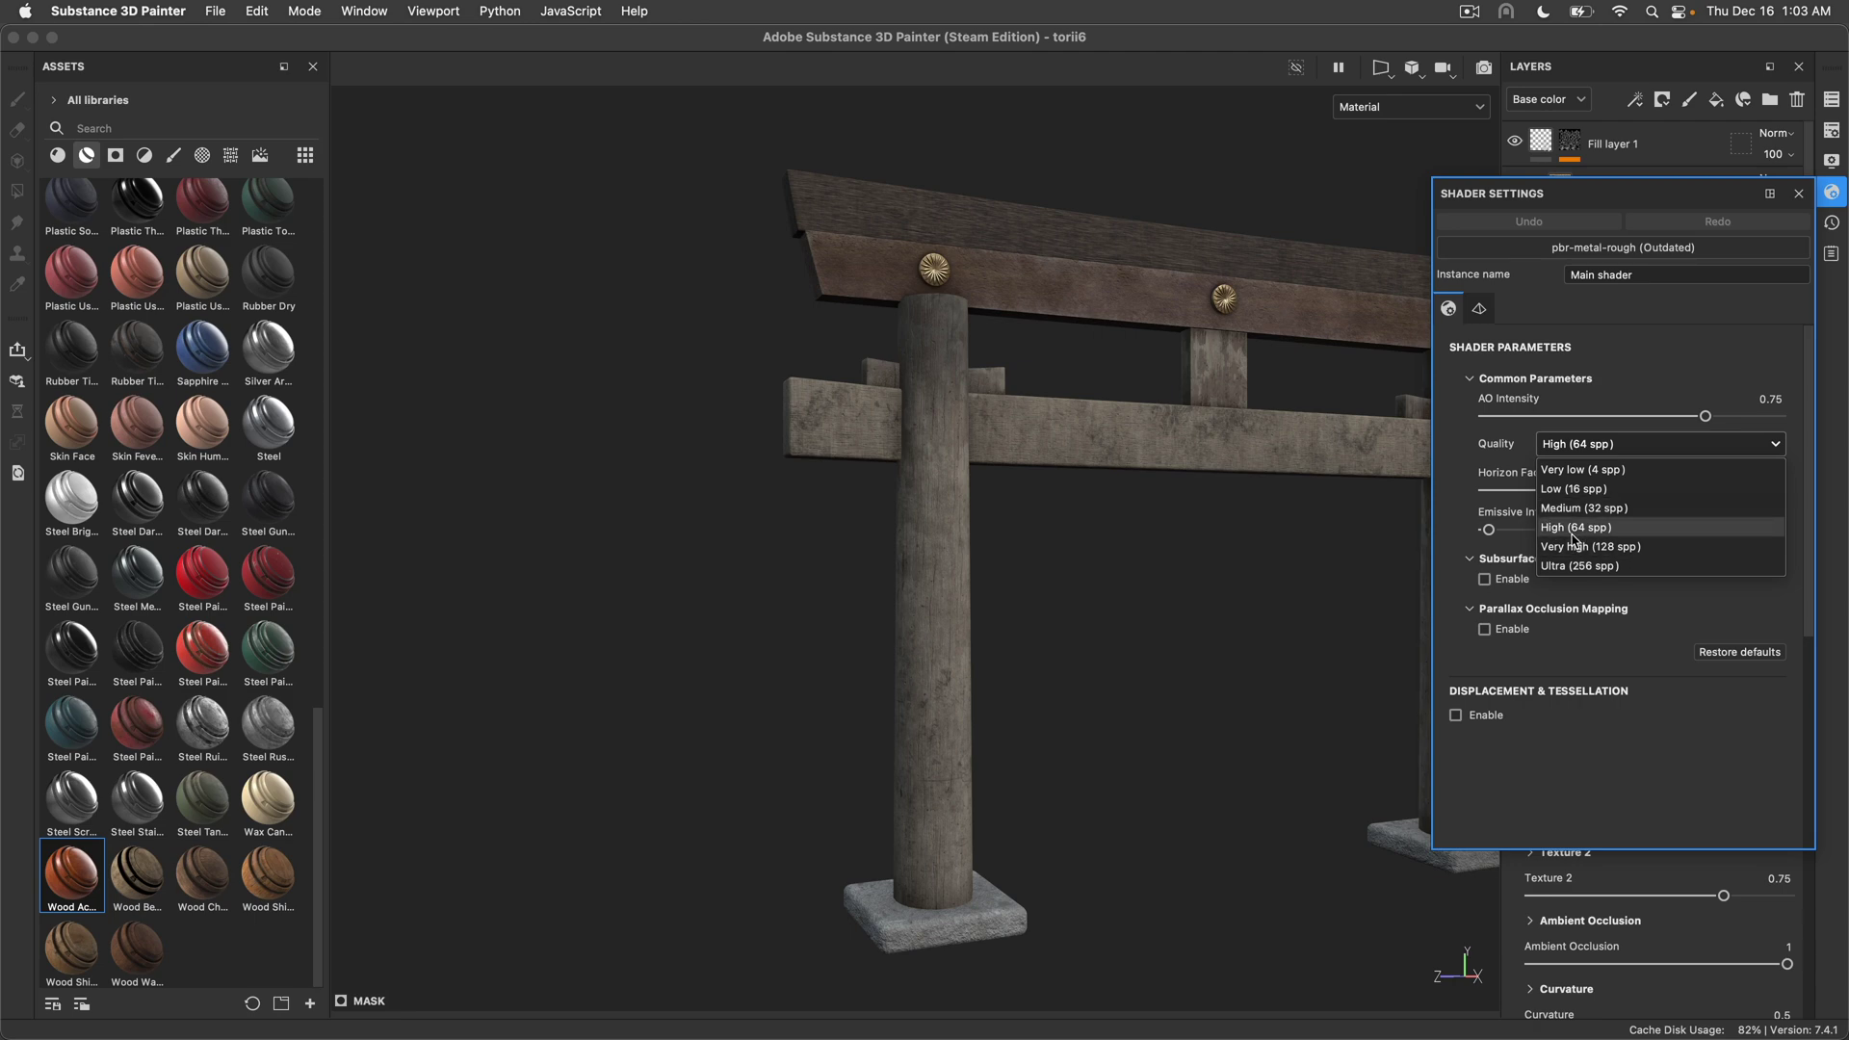
{"action": "left_click", "coordinate": [1571, 532]}
{"action": "mouse_move", "coordinate": [1080, 445]}
{"action": "right_mouse_down", "text": "shift"}
{"action": "mouse_move", "coordinate": [978, 446]}
{"action": "mouse_move", "coordinate": [1079, 446]}
{"action": "right_mouse_up", "text": "shift"}
{"action": "scroll", "coordinate": [1117, 451], "scroll_direction": "down", "scroll_amount": 3}
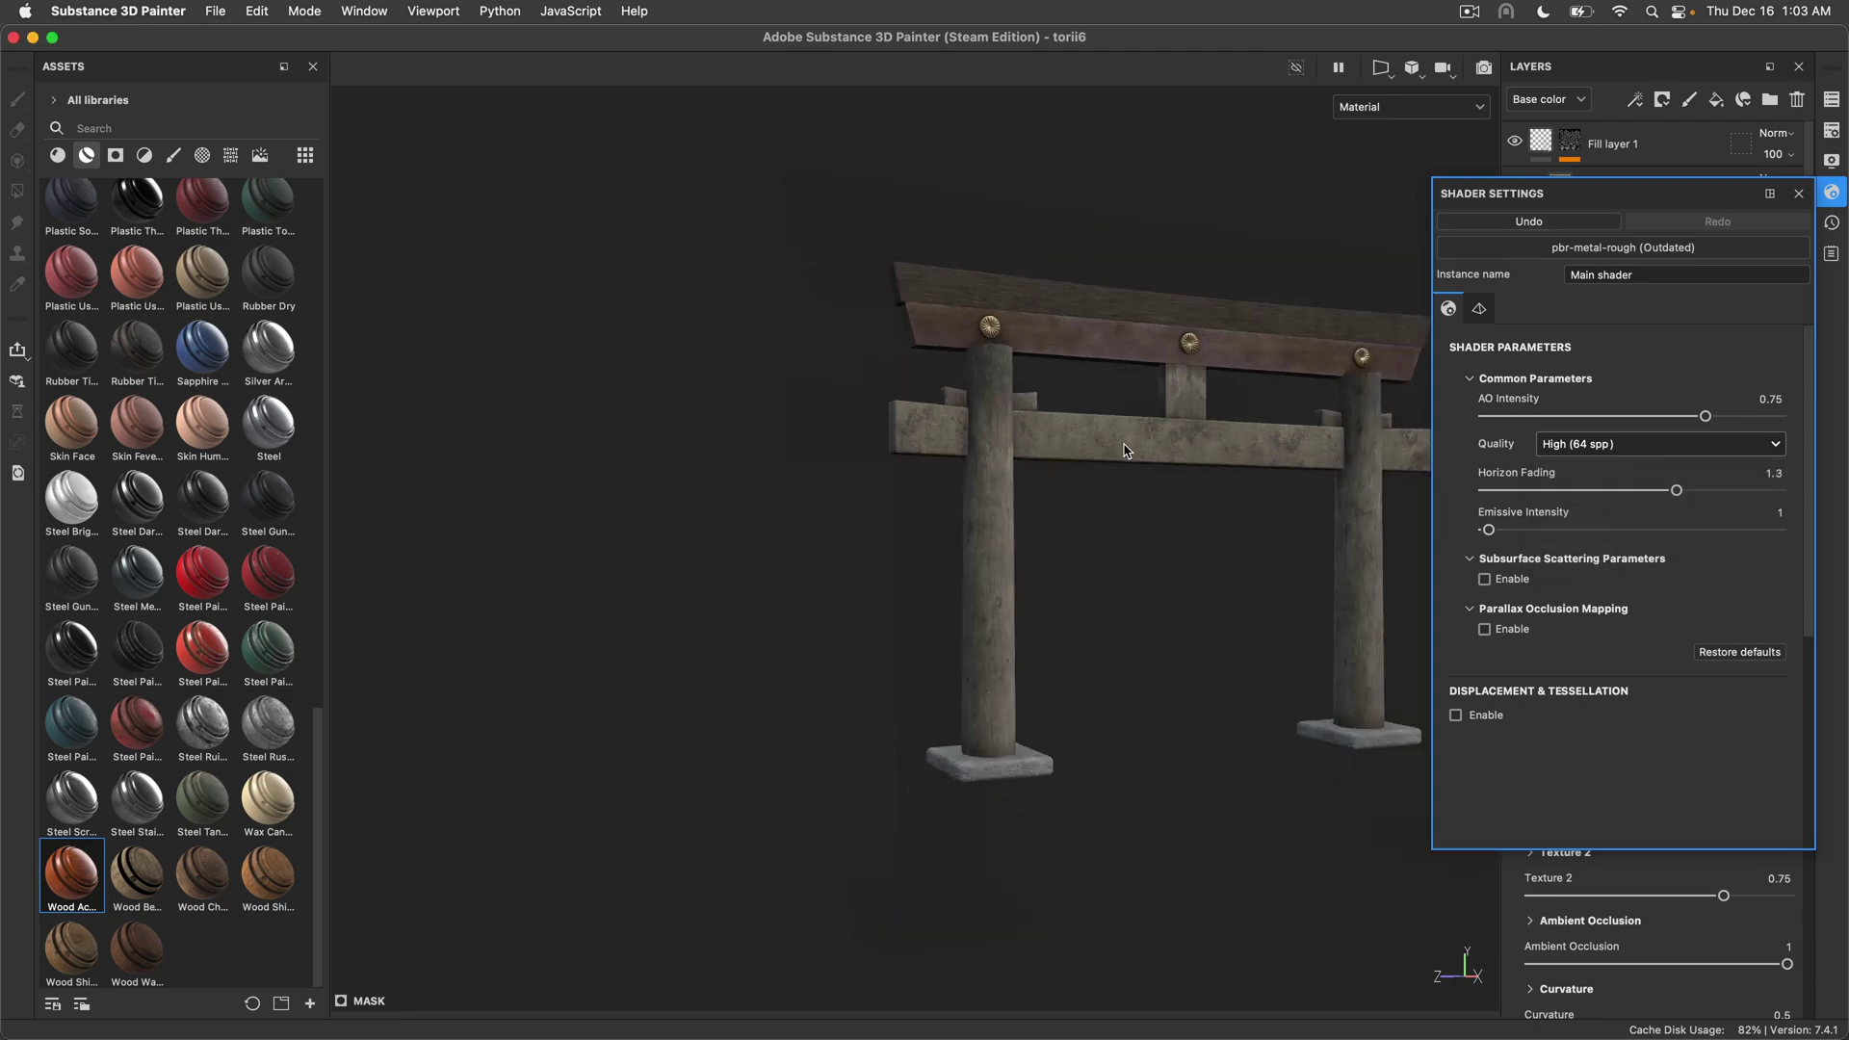
{"action": "left_click_drag", "start_coordinate": [1059, 481], "coordinate": [898, 459], "text": "alt"}
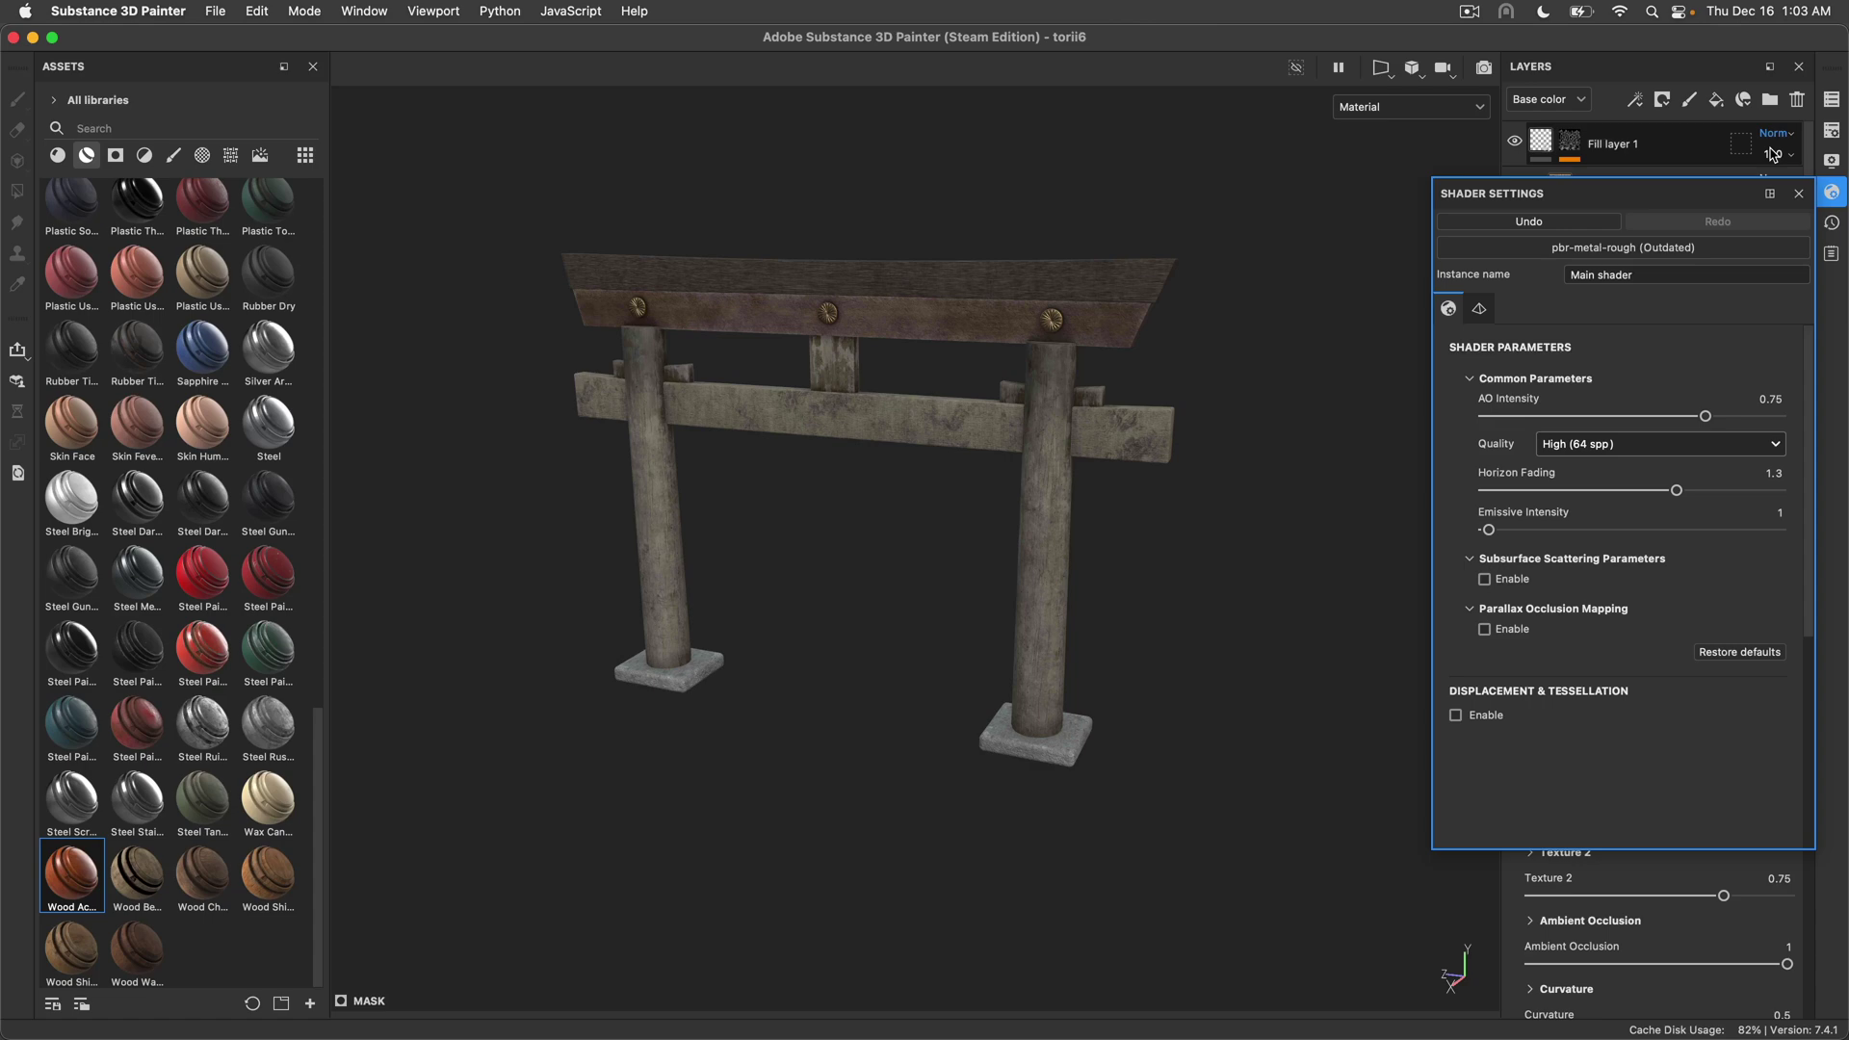
Increase the camera's focal length in the display settings to narrow the field of view
{"action": "left_click", "coordinate": [1831, 161]}
{"action": "scroll", "coordinate": [1558, 355], "scroll_direction": "up", "scroll_amount": 2}
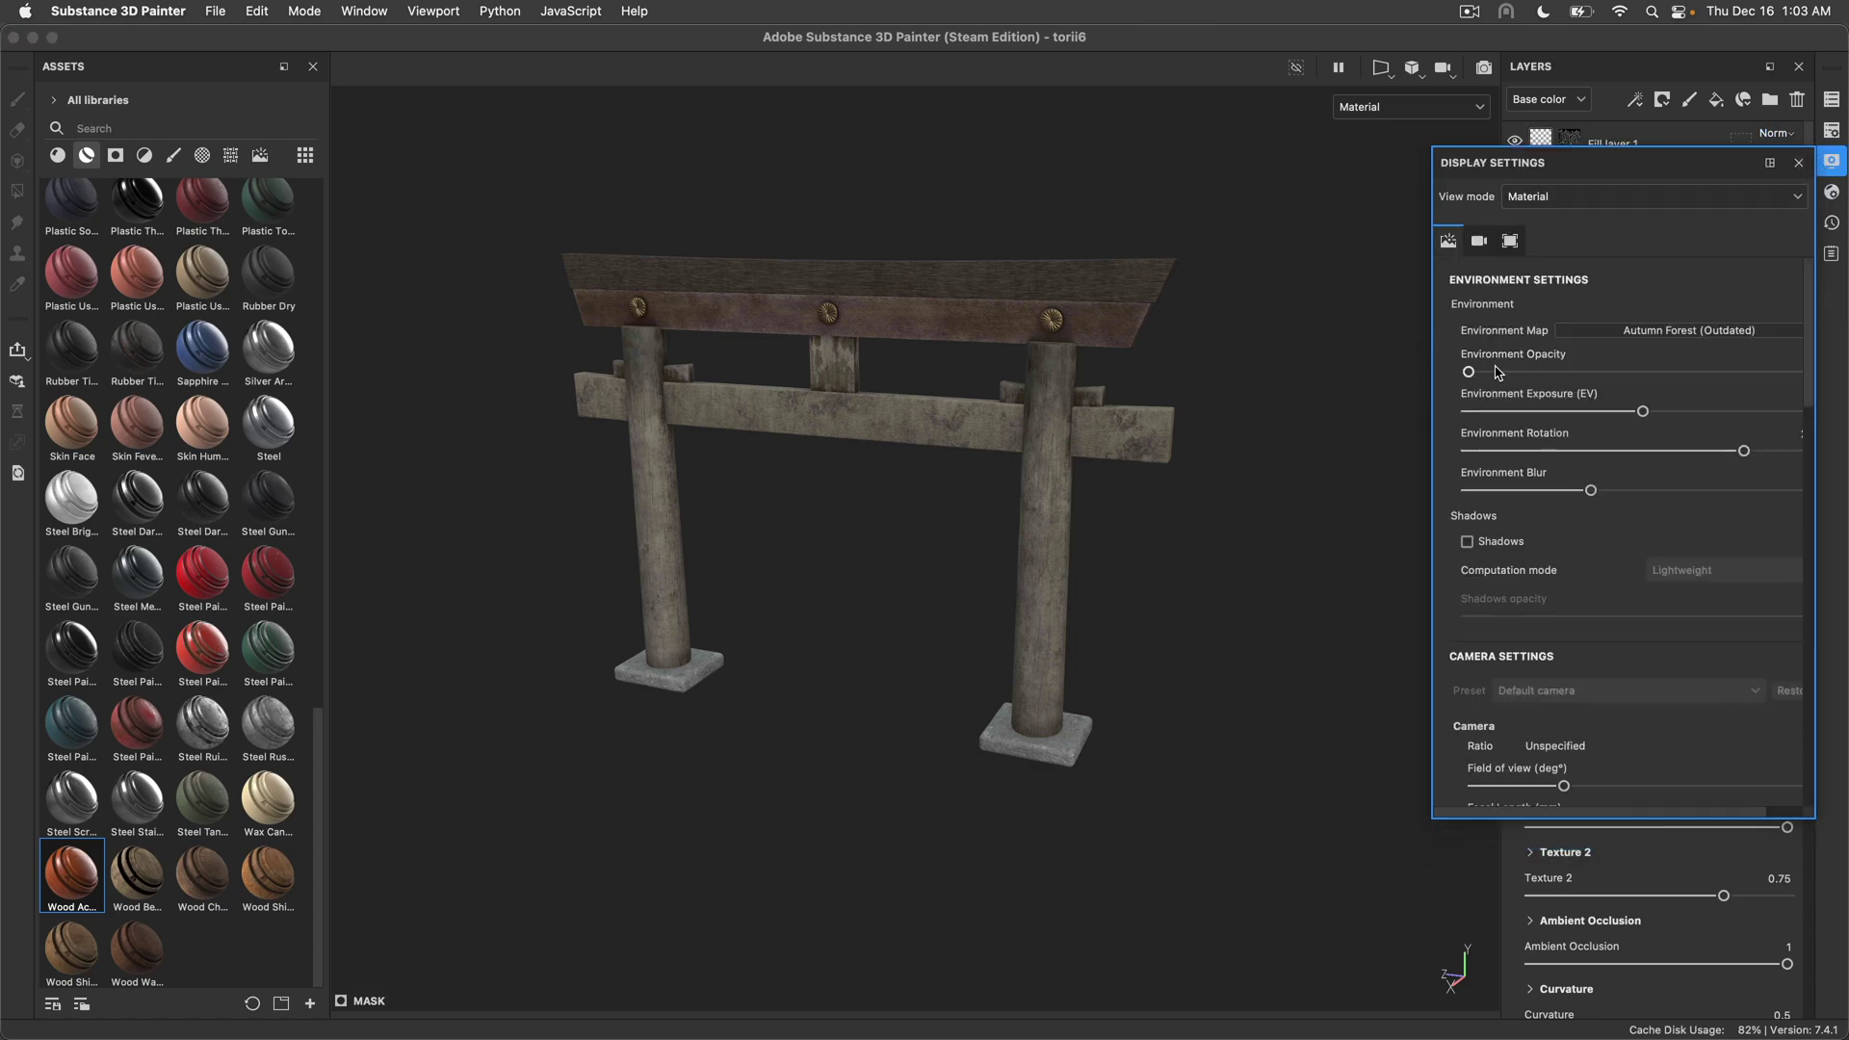
{"action": "left_click", "coordinate": [1630, 337]}
{"action": "left_click", "coordinate": [1505, 328]}
{"action": "scroll", "coordinate": [1505, 464], "scroll_direction": "down", "scroll_amount": 5}
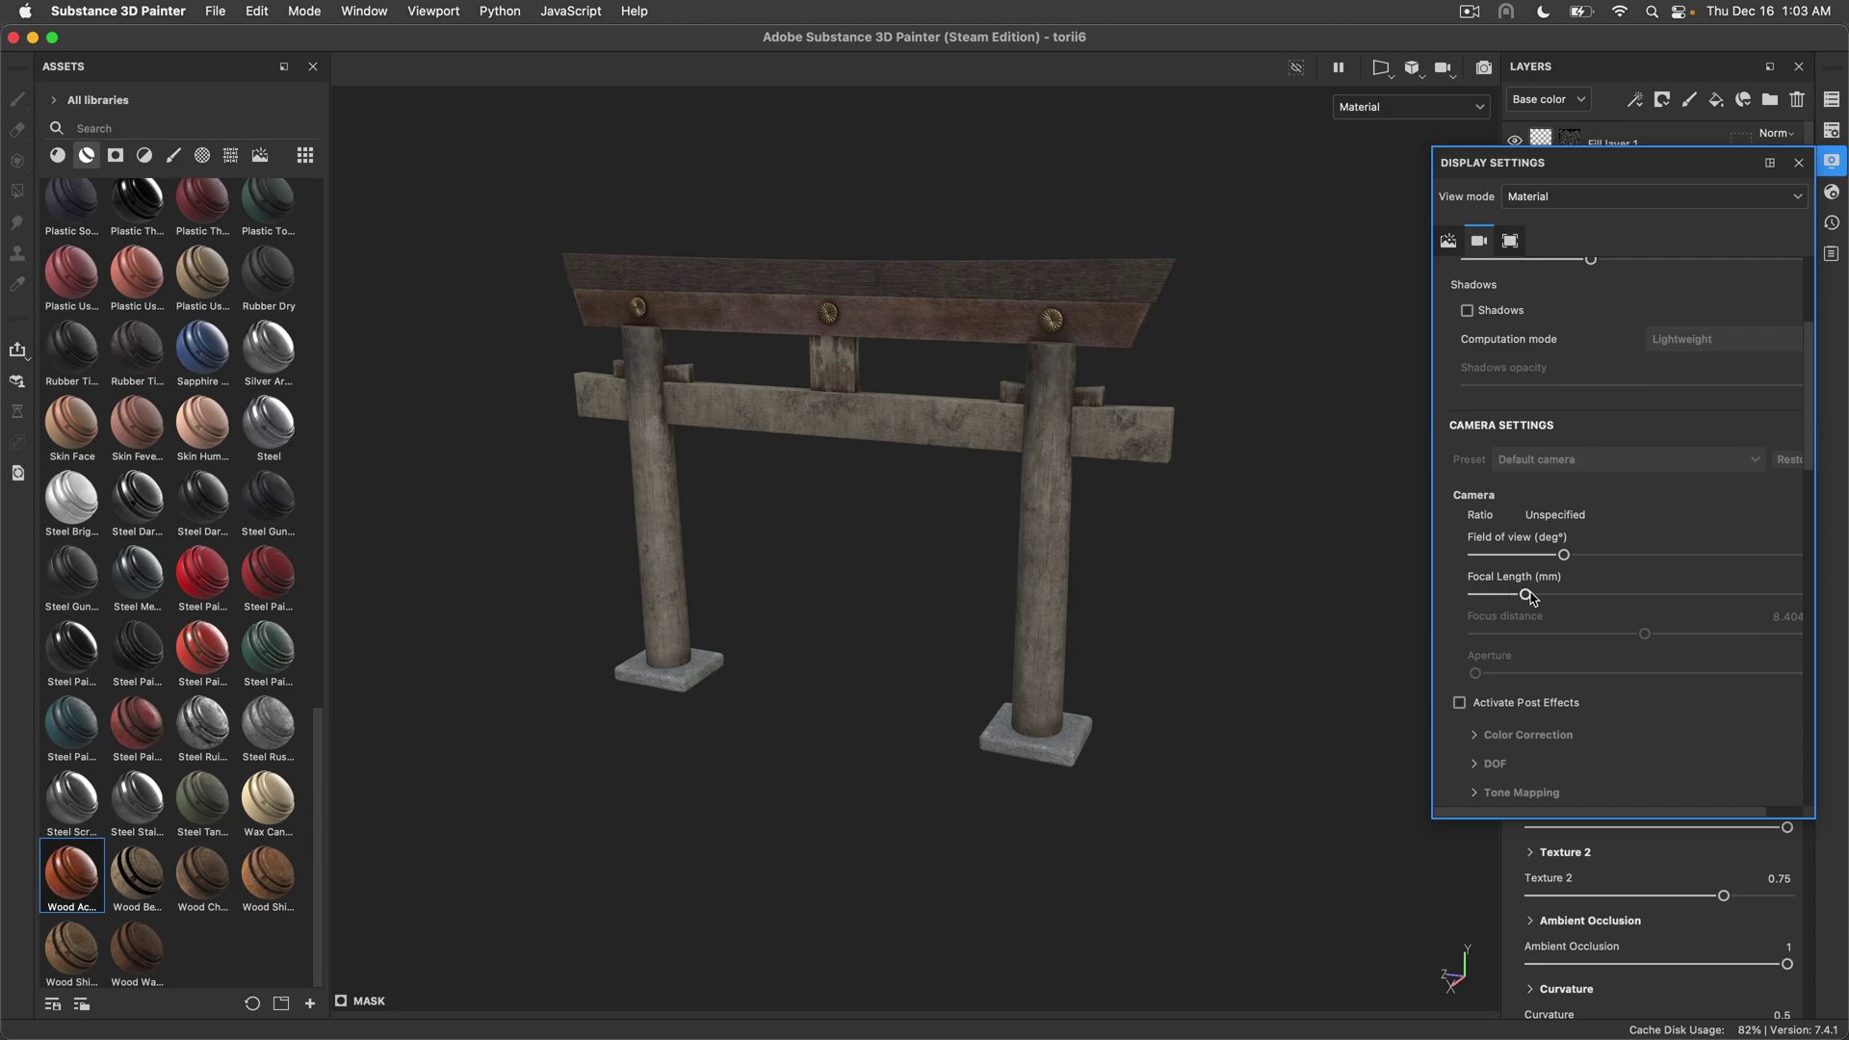
{"action": "left_click_drag", "start_coordinate": [1530, 597], "coordinate": [1555, 597]}
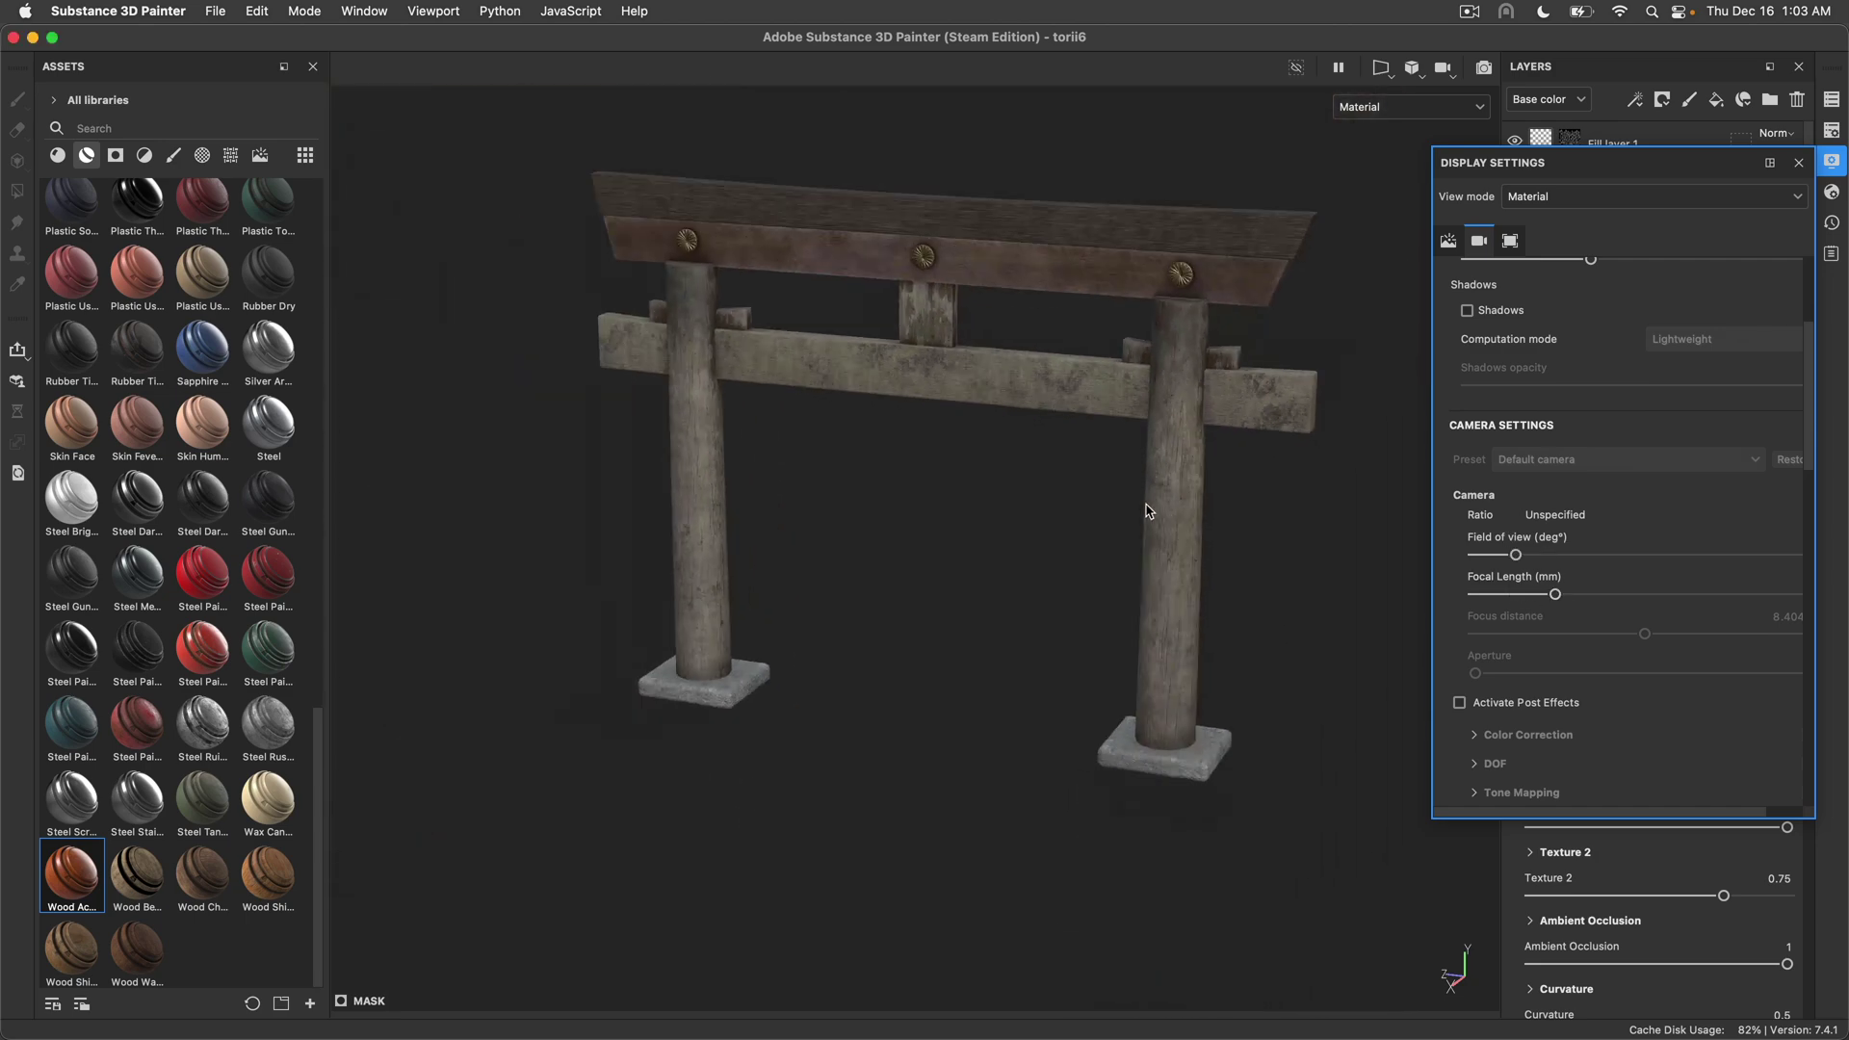
Frame the whole torii gate, start an Iray render of it and rotate the environment behind the model
{"action": "scroll", "coordinate": [1146, 510], "scroll_direction": "down", "scroll_amount": 4}
{"action": "left_click_drag", "start_coordinate": [1155, 499], "coordinate": [1152, 474], "text": "alt"}
{"action": "middle_click_drag", "start_coordinate": [1152, 474], "coordinate": [1044, 476], "text": "alt"}
{"action": "left_click_drag", "start_coordinate": [1043, 476], "coordinate": [1028, 498], "text": "alt"}
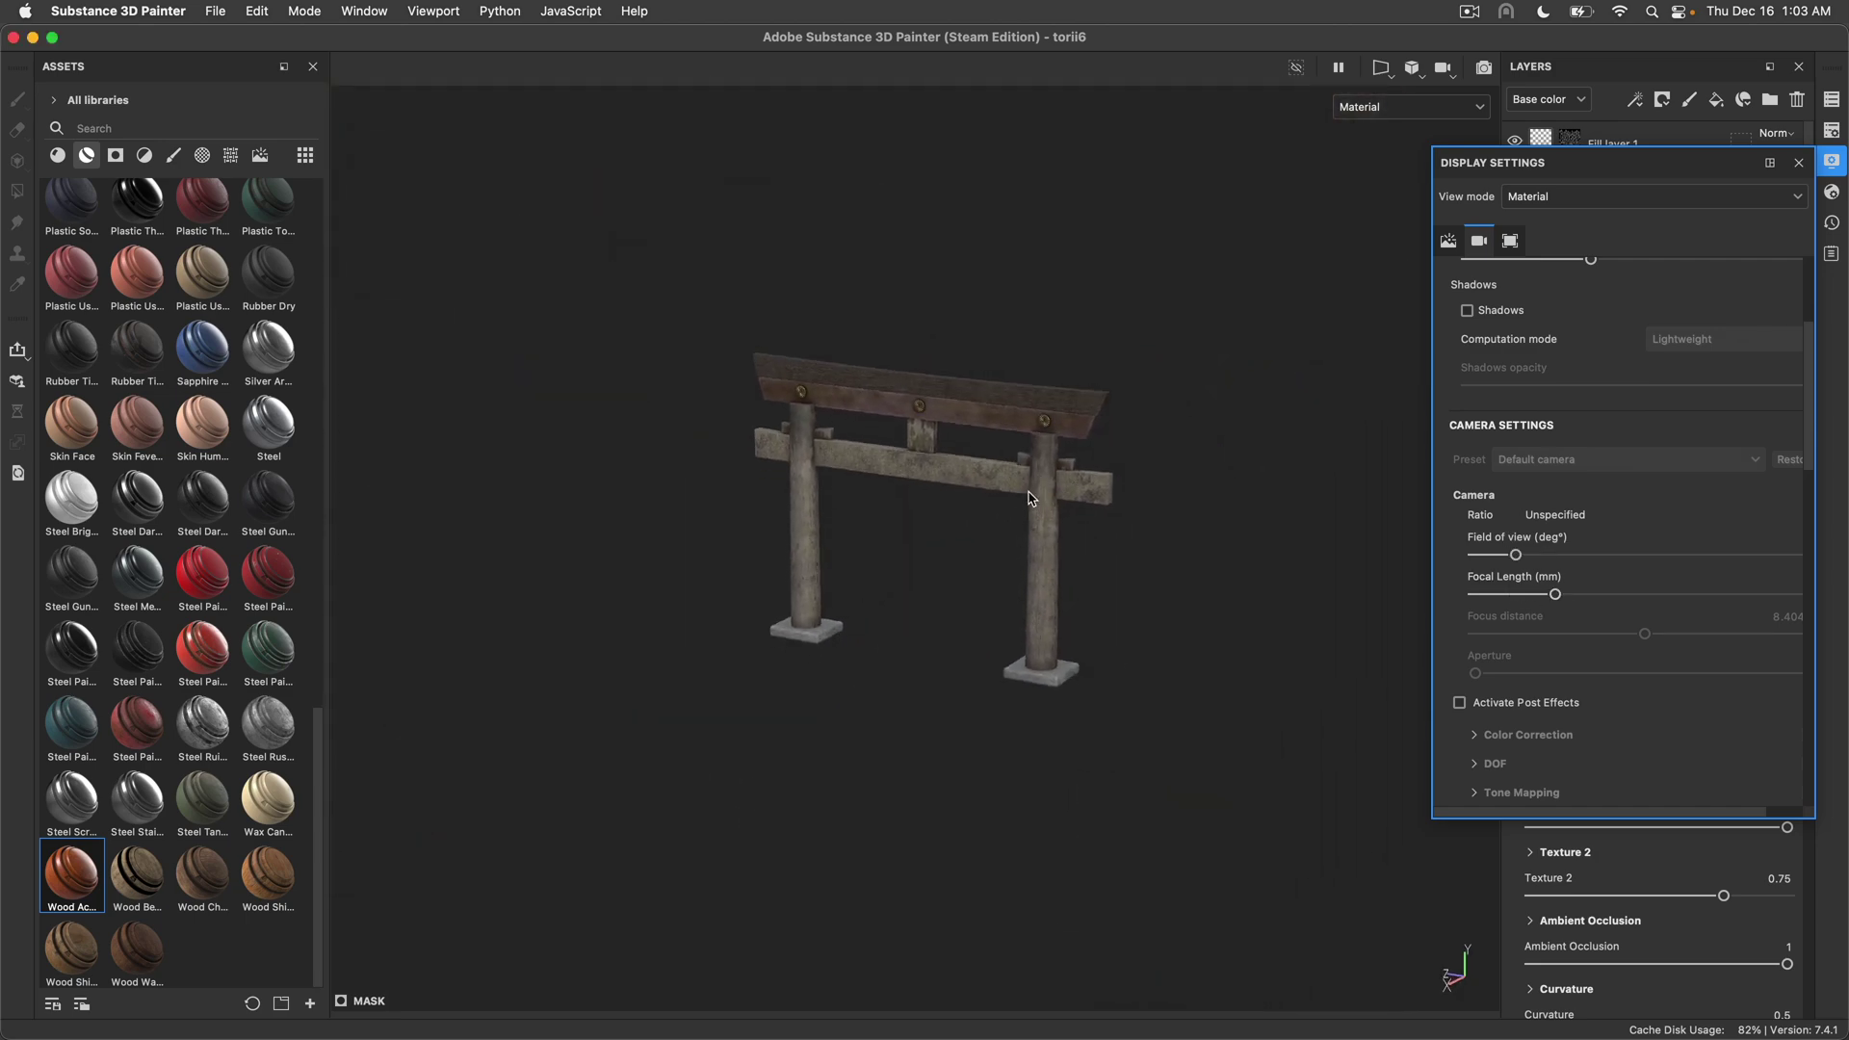
{"action": "scroll", "coordinate": [1030, 498], "scroll_direction": "up", "scroll_amount": 3}
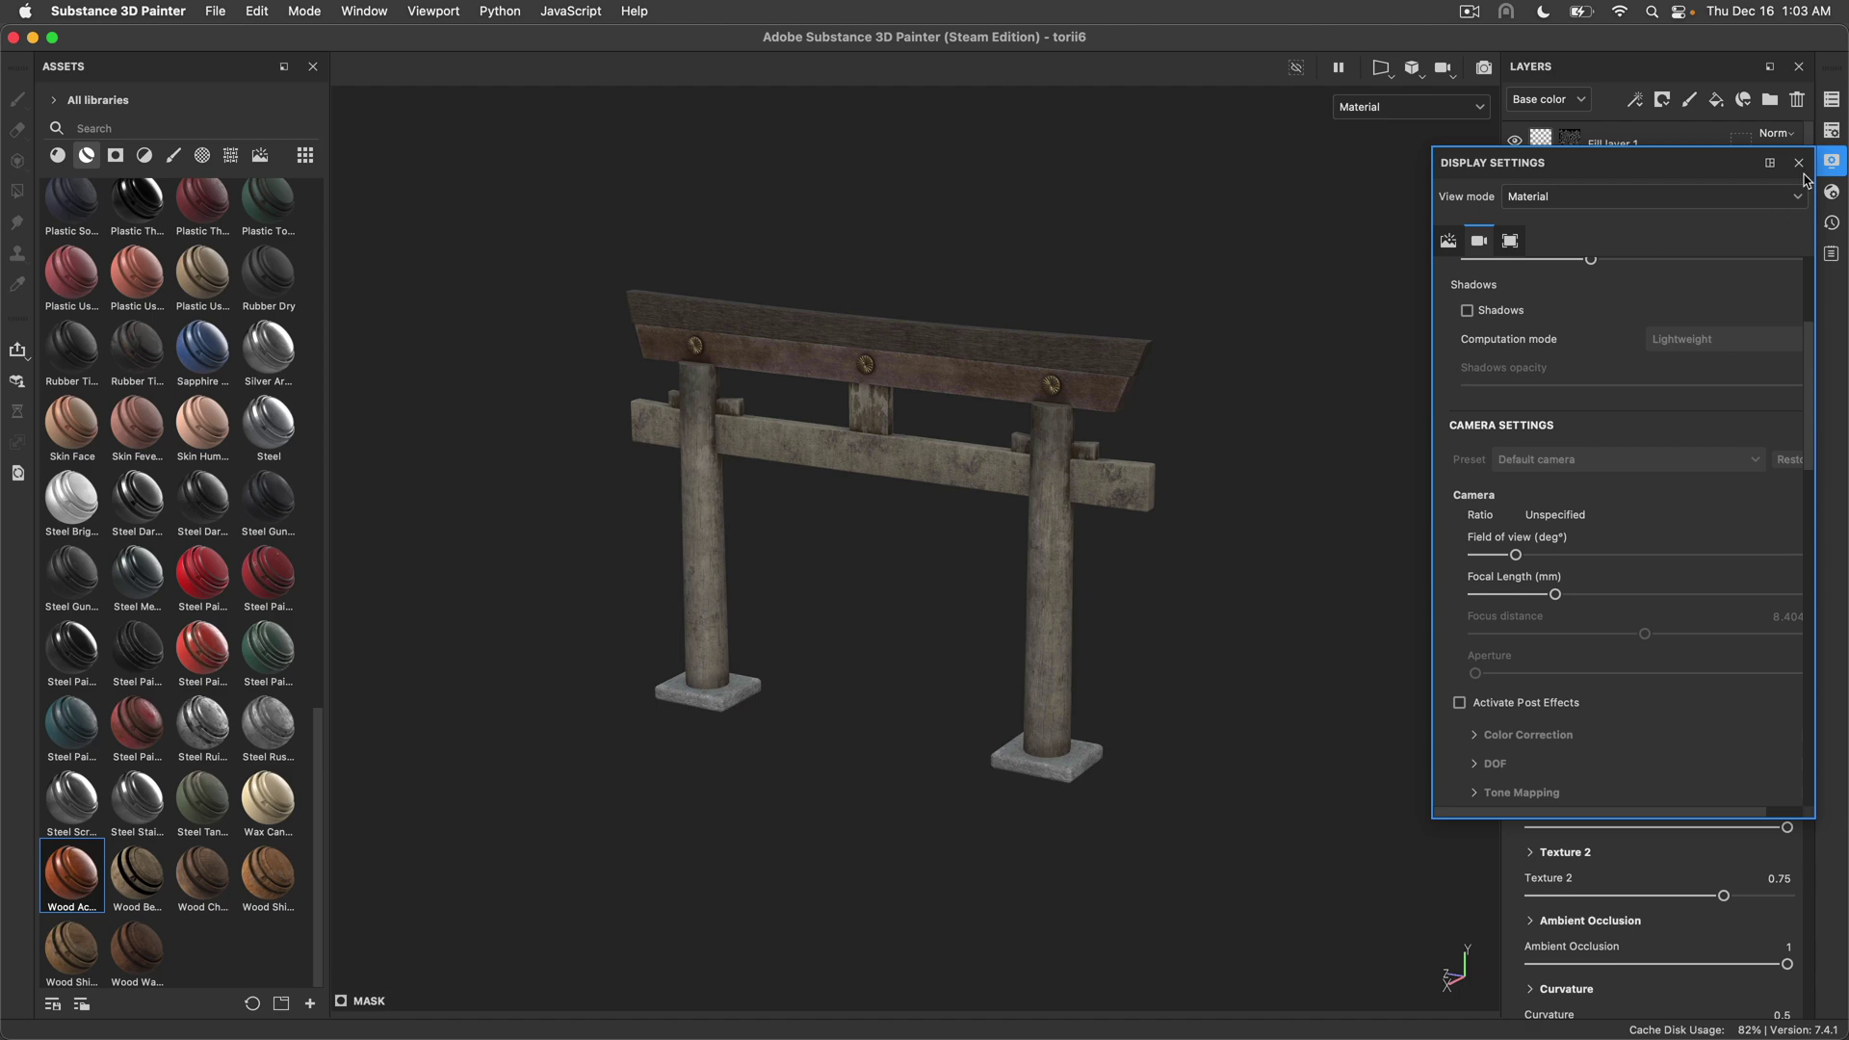
{"action": "left_click", "coordinate": [1798, 163]}
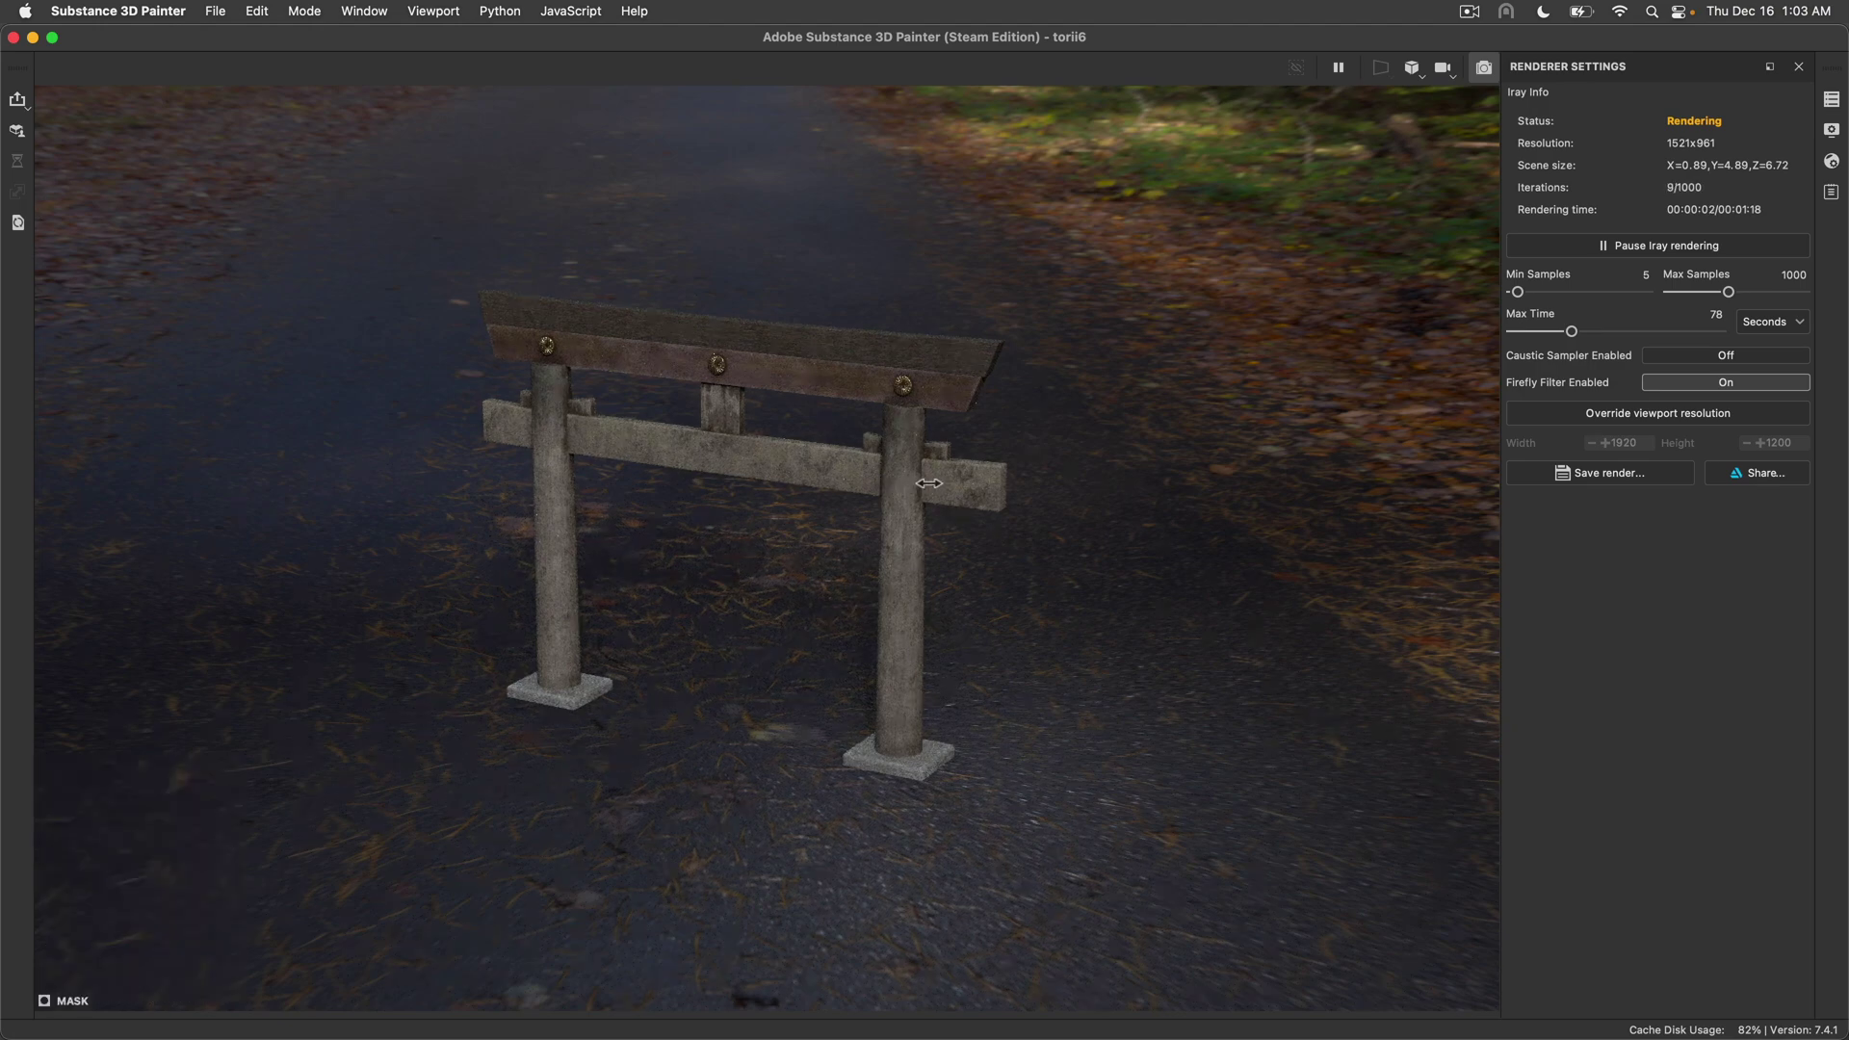
{"action": "right_click_drag", "start_coordinate": [928, 482], "coordinate": [887, 499], "text": "shift"}
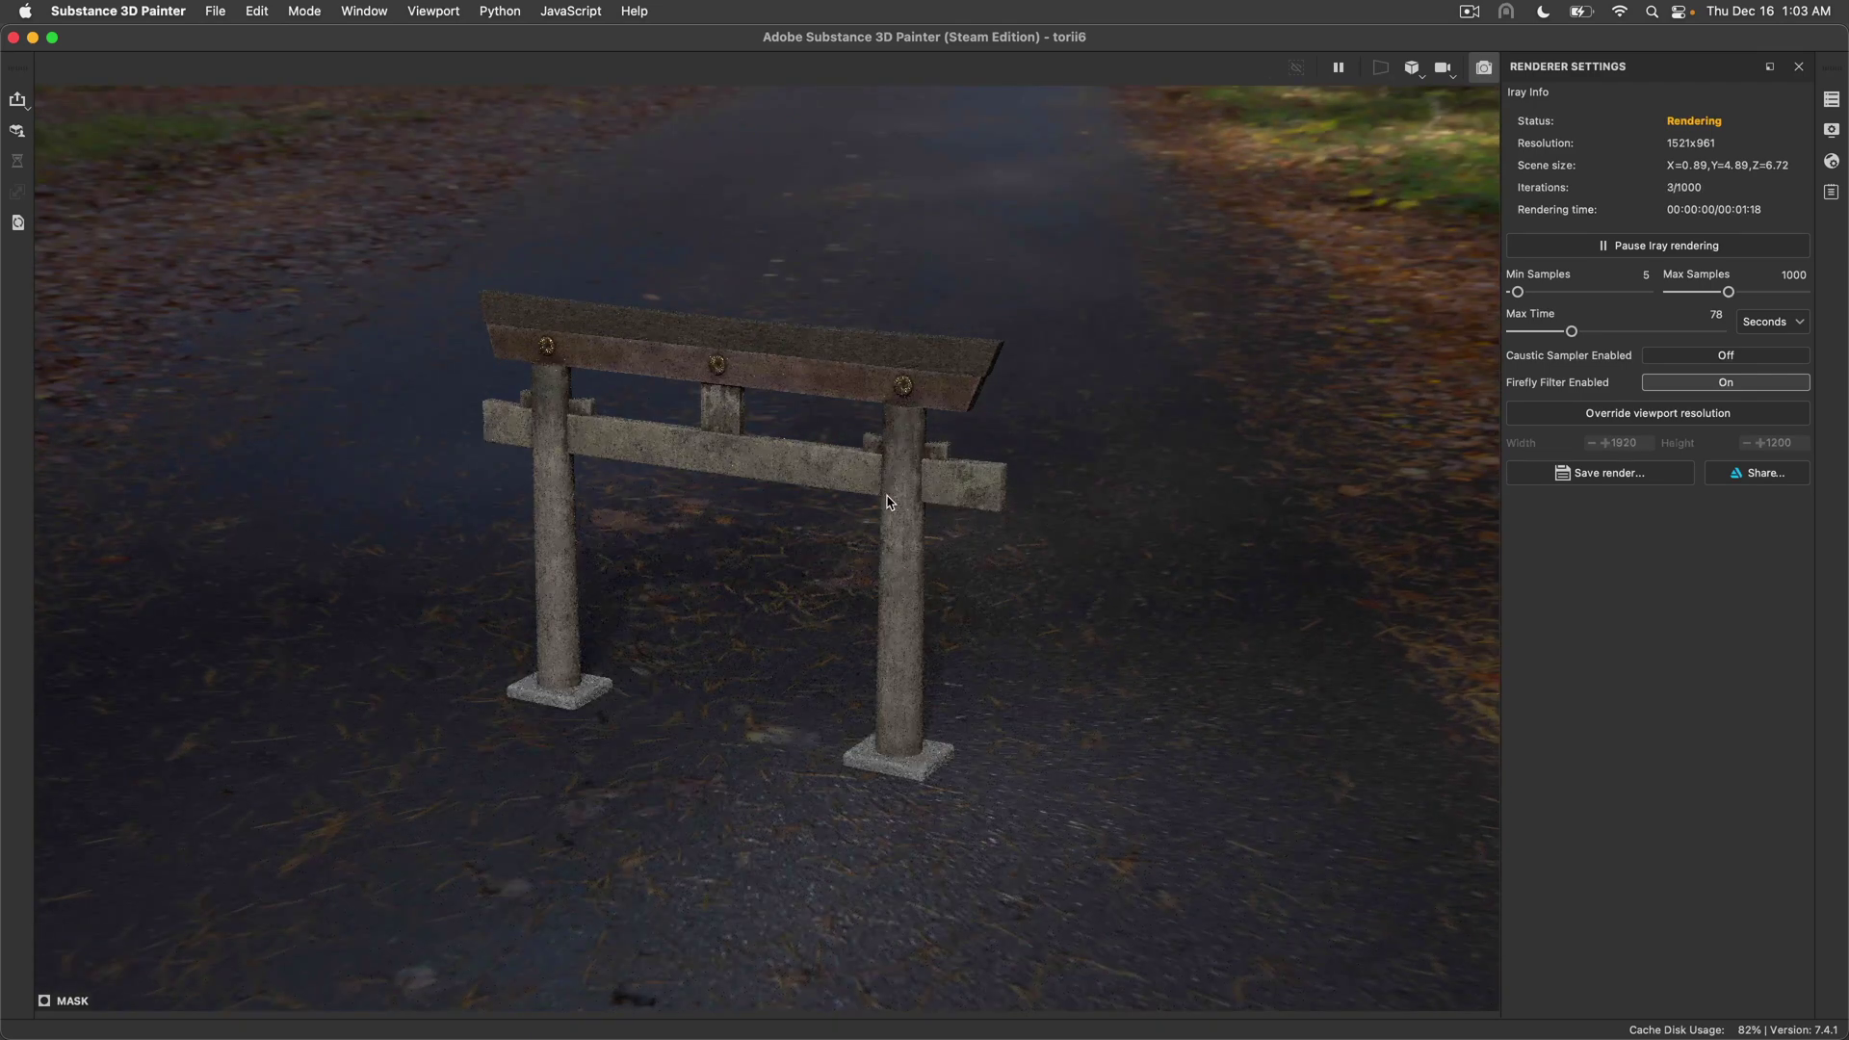
Leave the Iray render and add a black mask with a paint effect to the Copper Worn folder
{"action": "key", "text": "F9"}
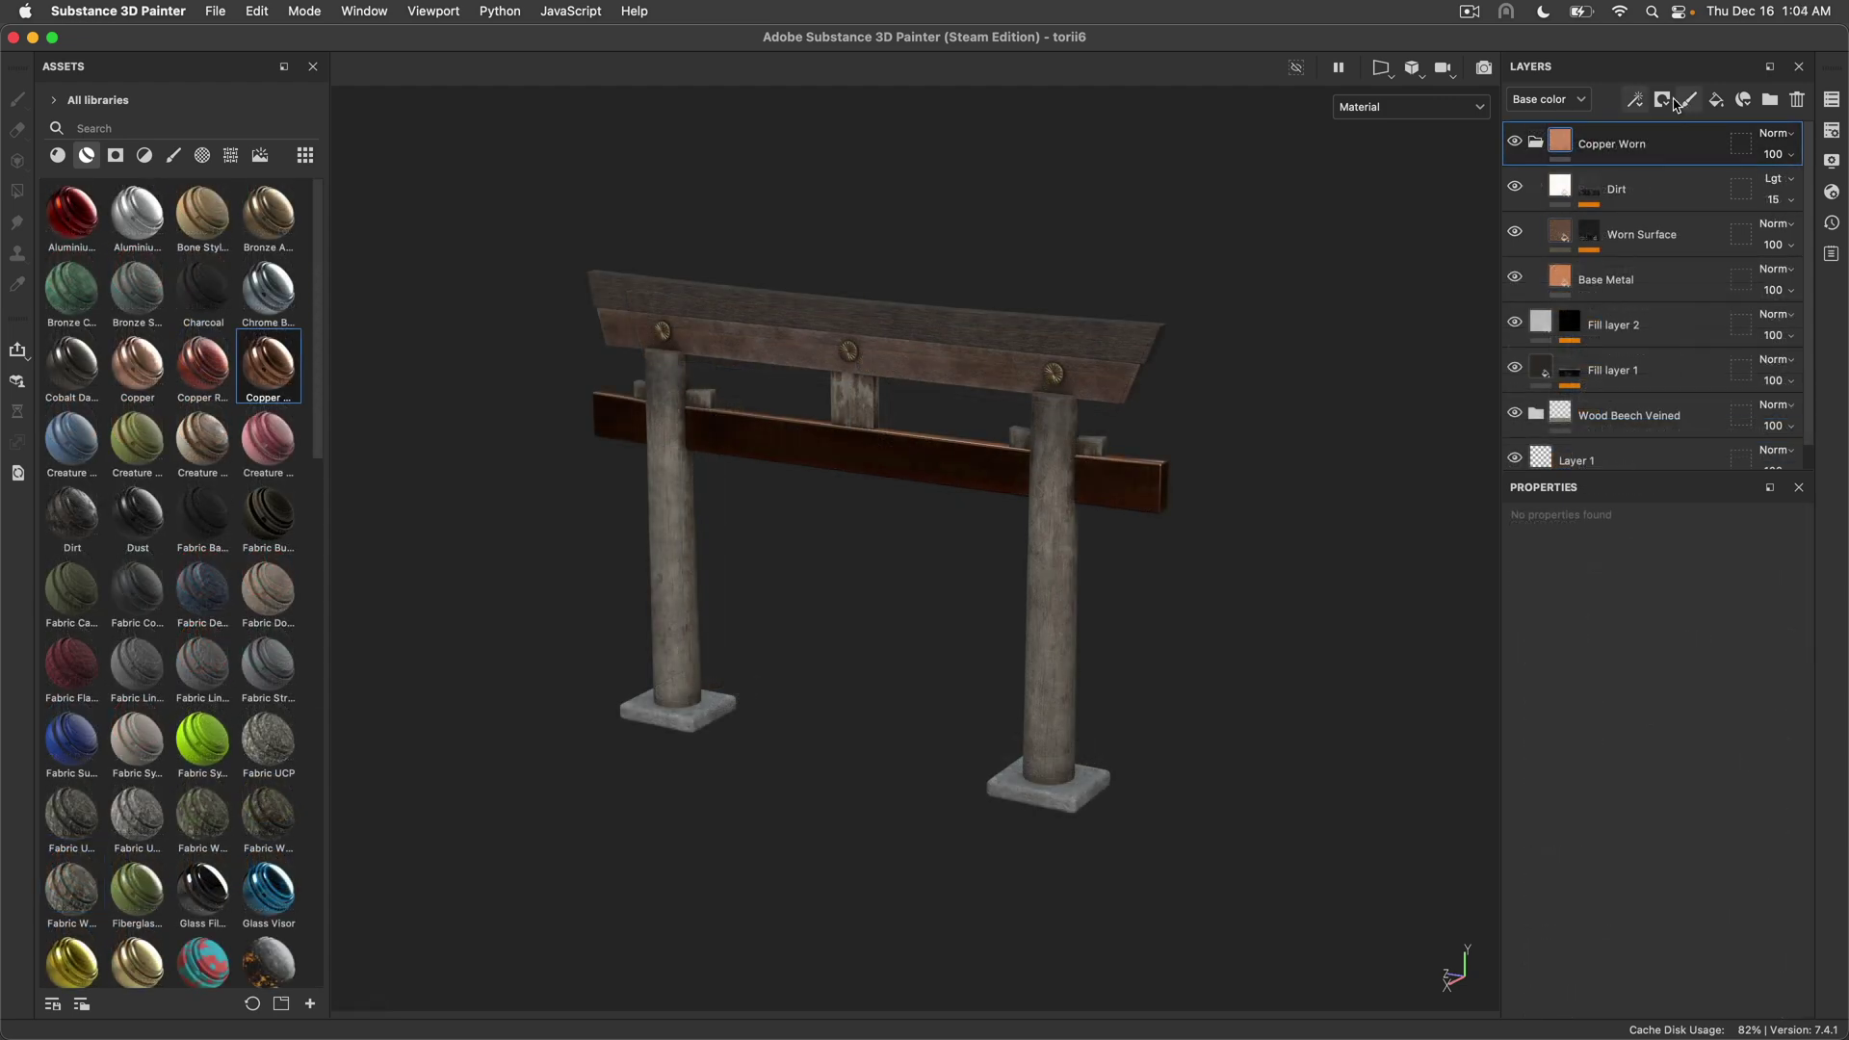
{"action": "left_click", "coordinate": [1663, 100]}
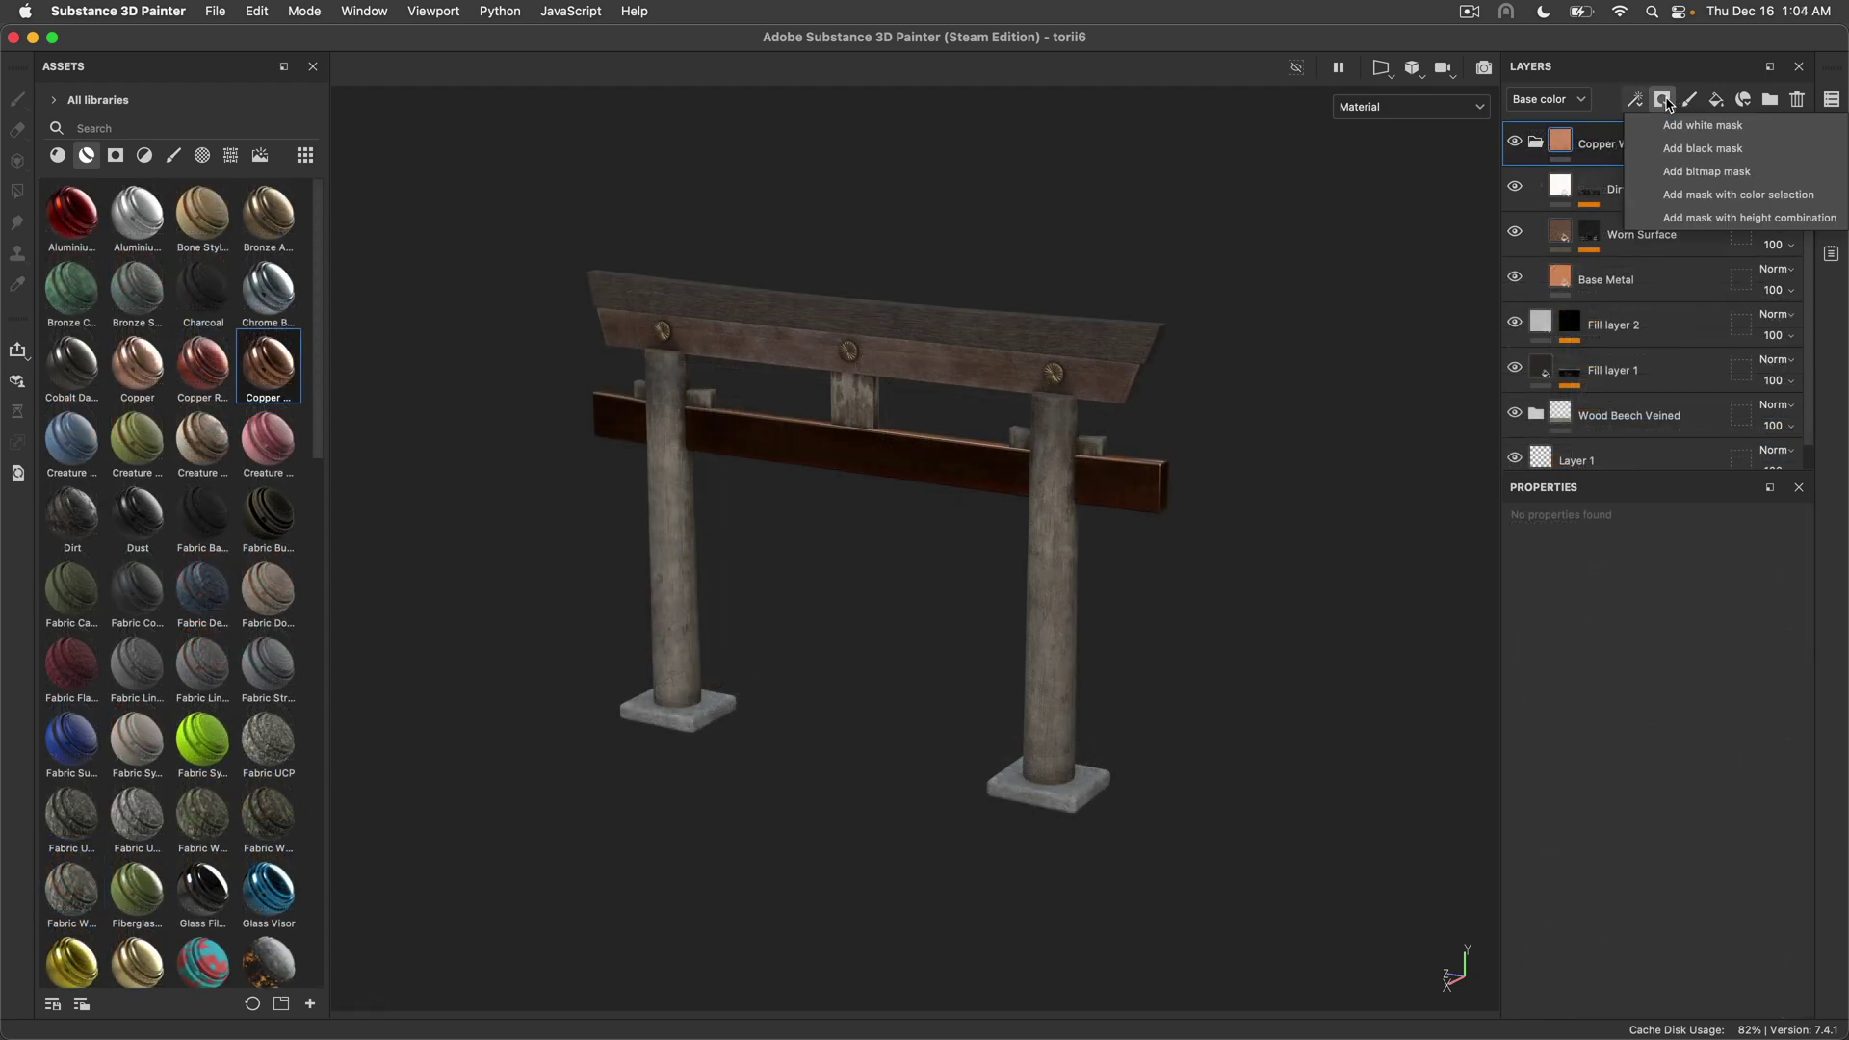
{"action": "left_click", "coordinate": [1685, 149]}
{"action": "left_click", "coordinate": [1634, 99]}
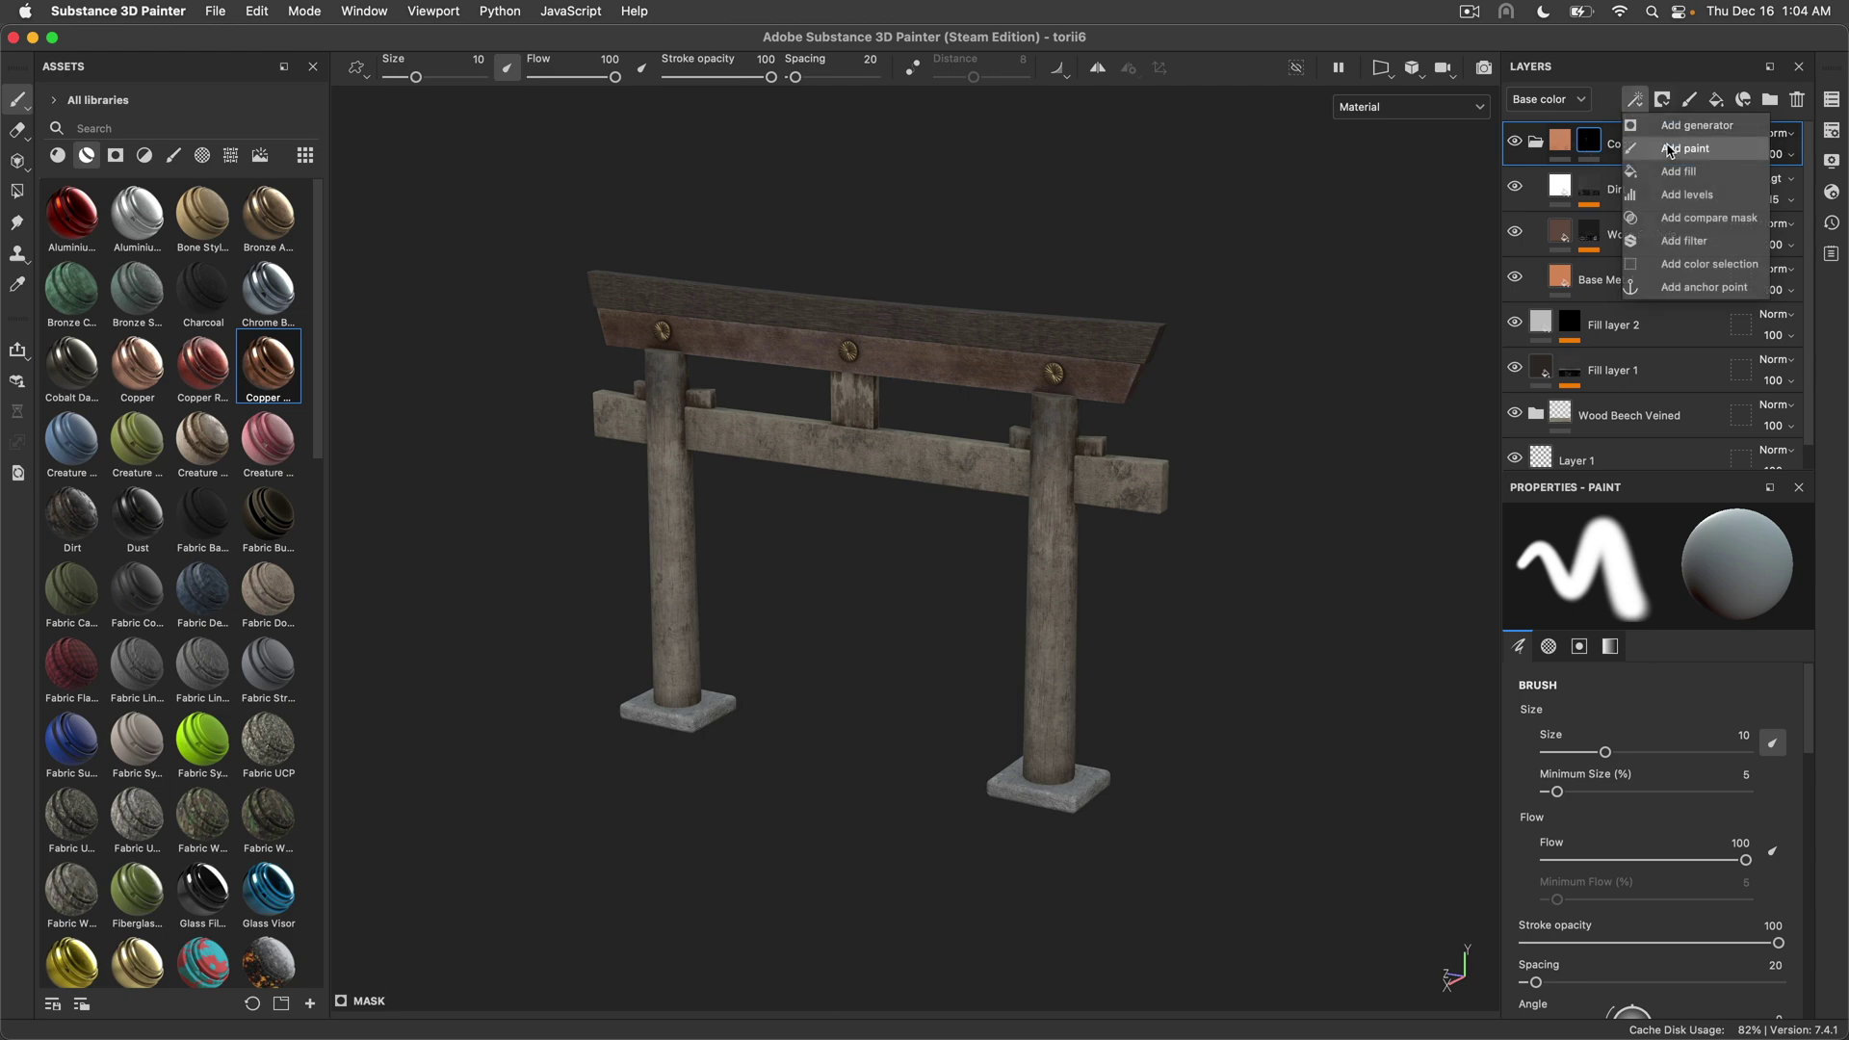
{"action": "left_click", "coordinate": [1670, 149]}
Choose the Dirt Splash brush and paint a copper stroke into the mask along the center of the lower beam
{"action": "scroll", "coordinate": [843, 444], "scroll_direction": "up", "scroll_amount": 1}
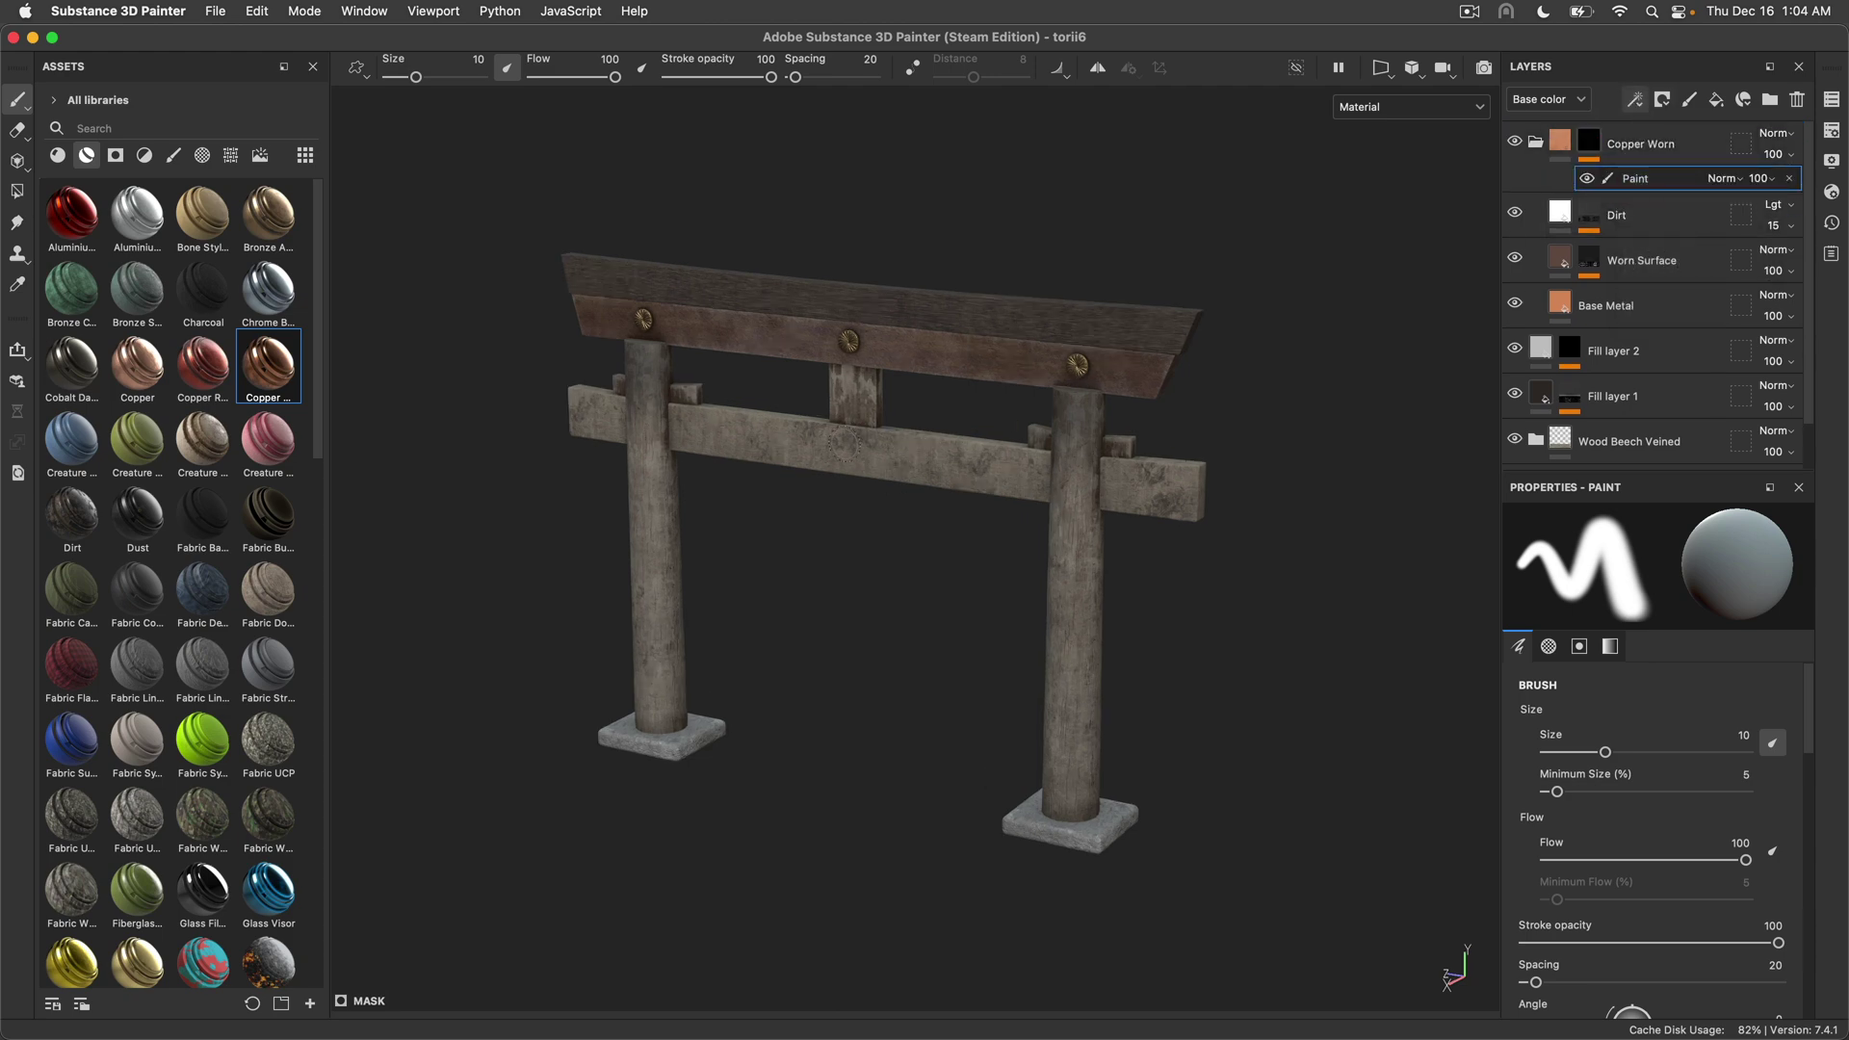
{"action": "scroll", "coordinate": [843, 443], "scroll_direction": "up", "scroll_amount": 2}
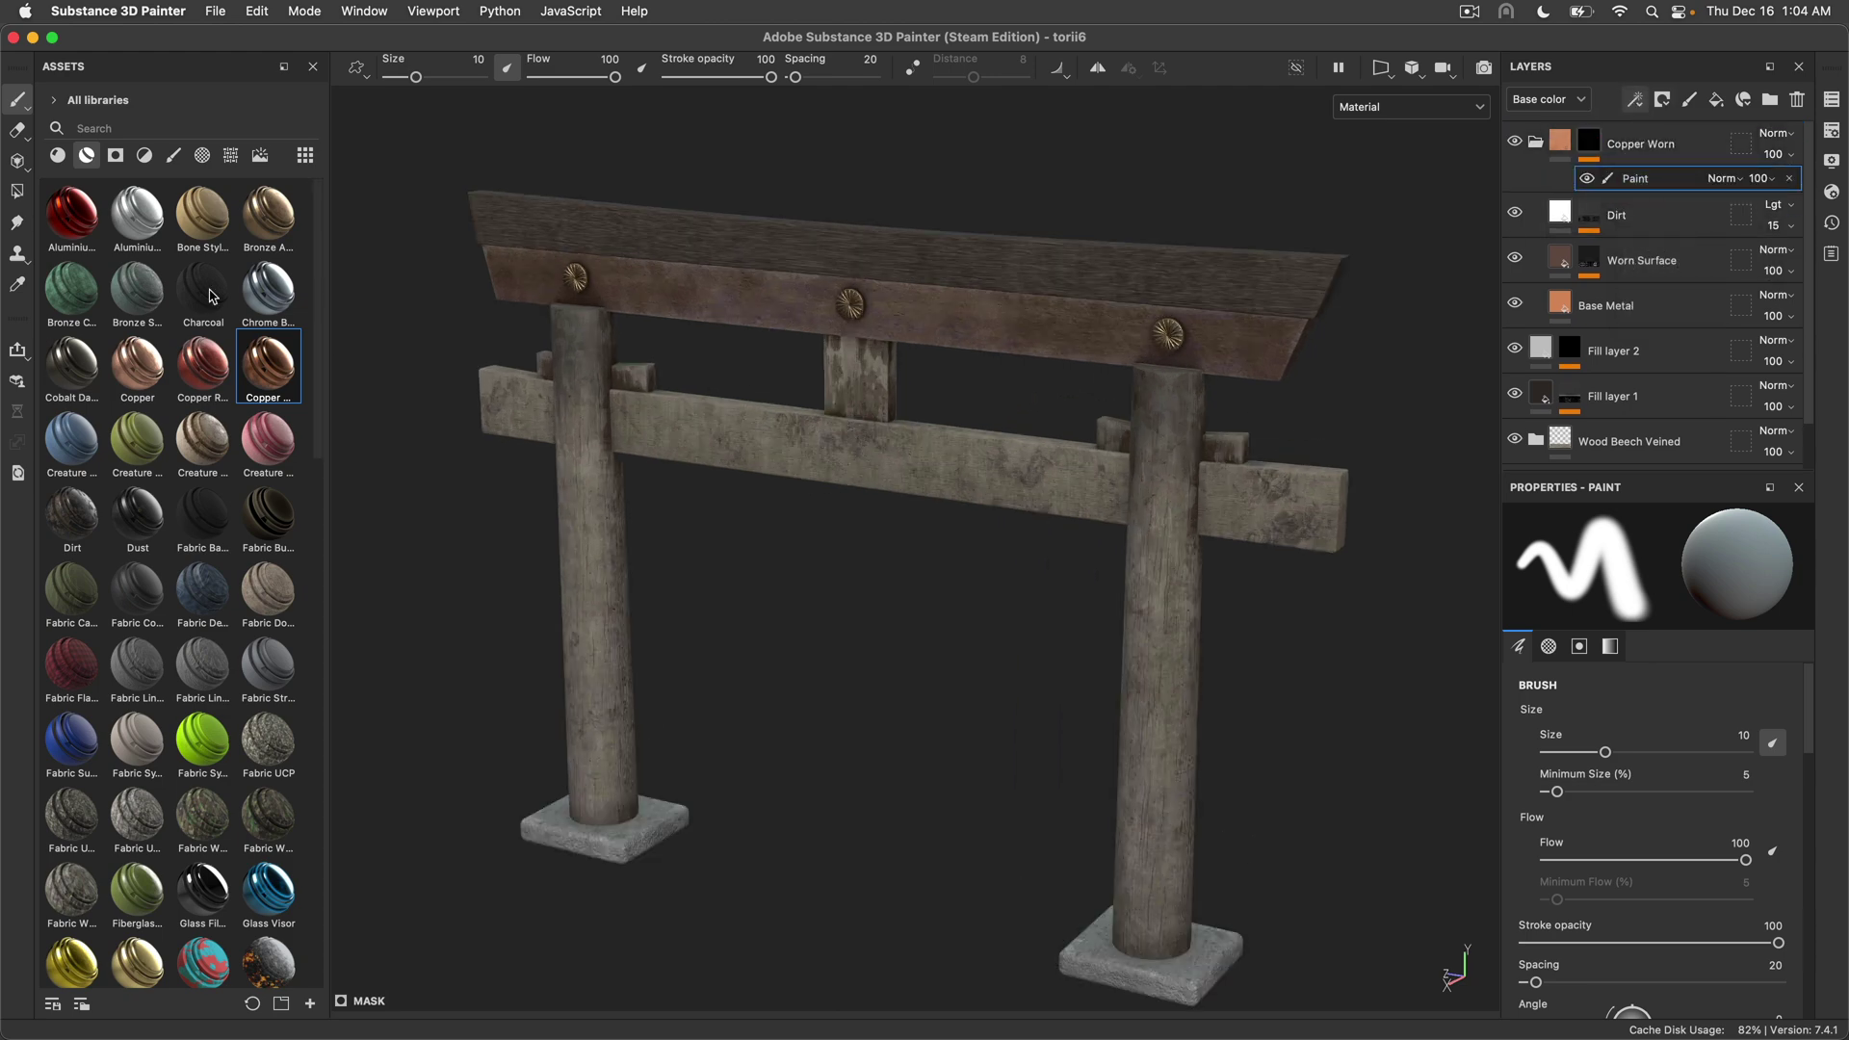
{"action": "left_click", "coordinate": [173, 156]}
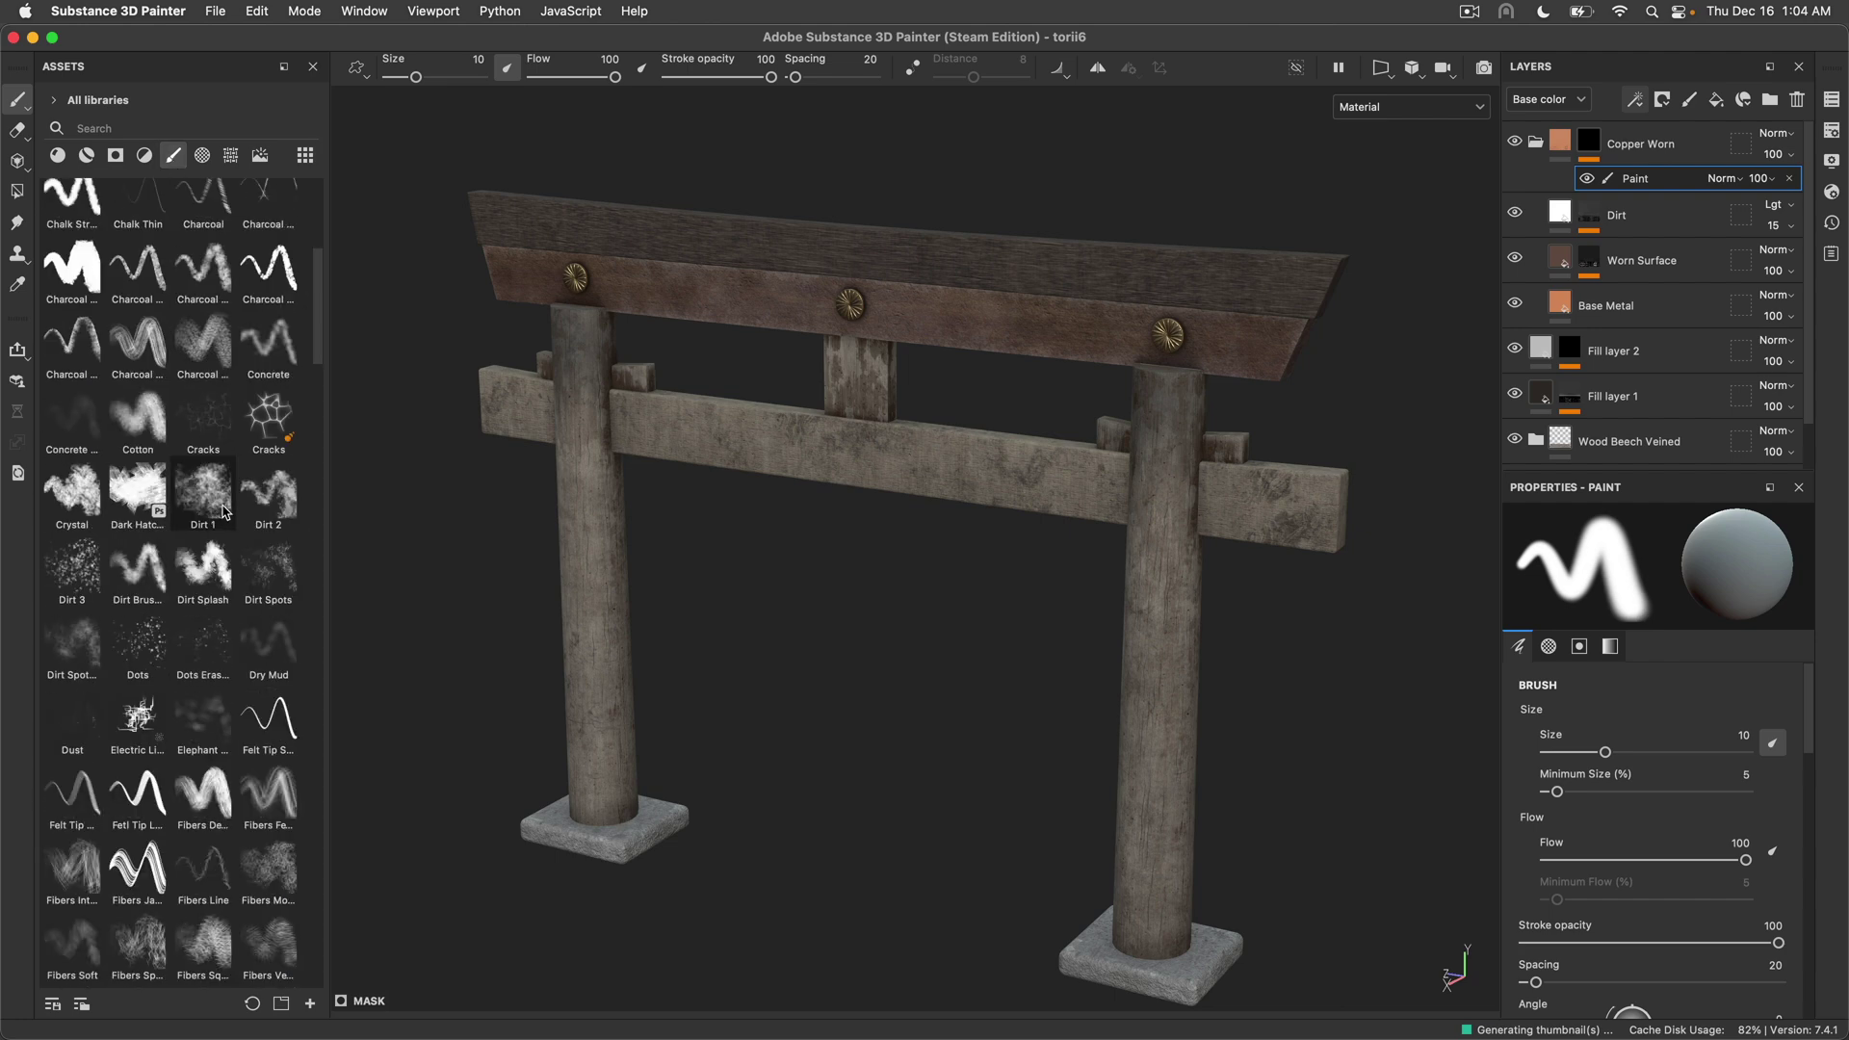
{"action": "left_click", "coordinate": [196, 569]}
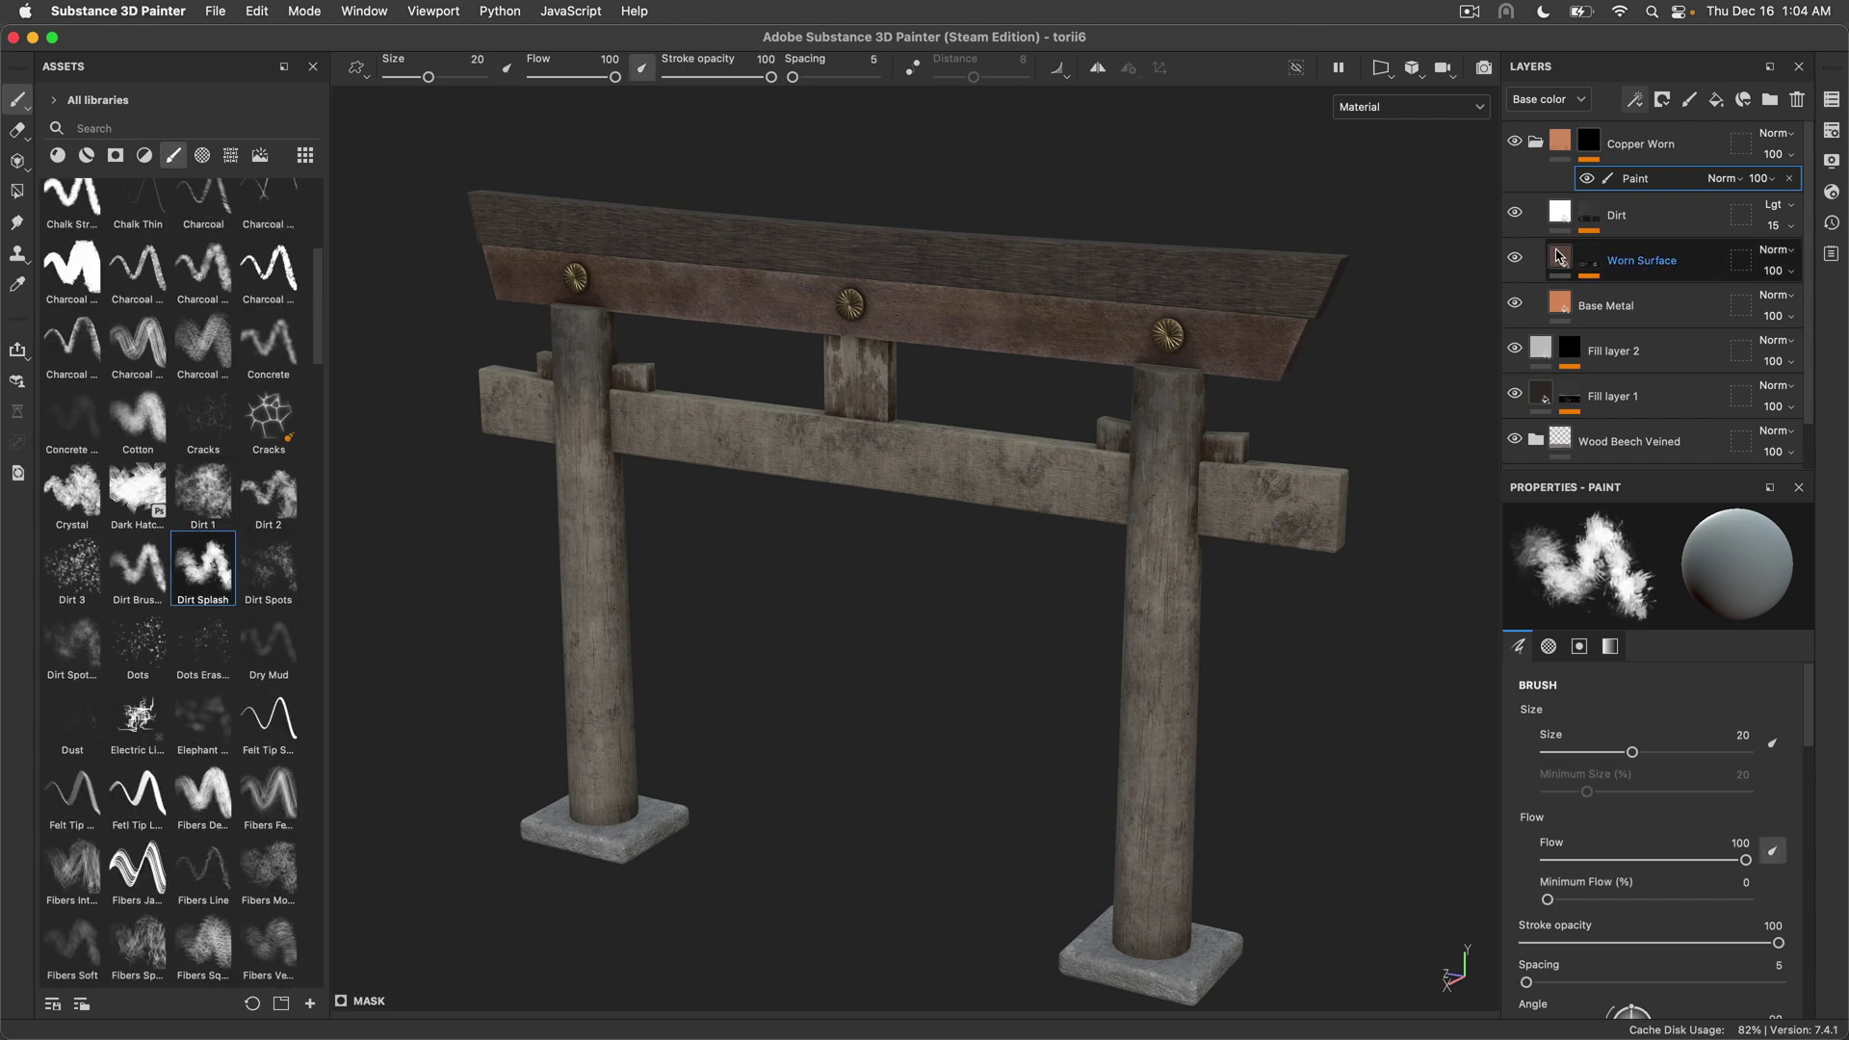
{"action": "left_click_drag", "start_coordinate": [730, 441], "coordinate": [971, 466]}
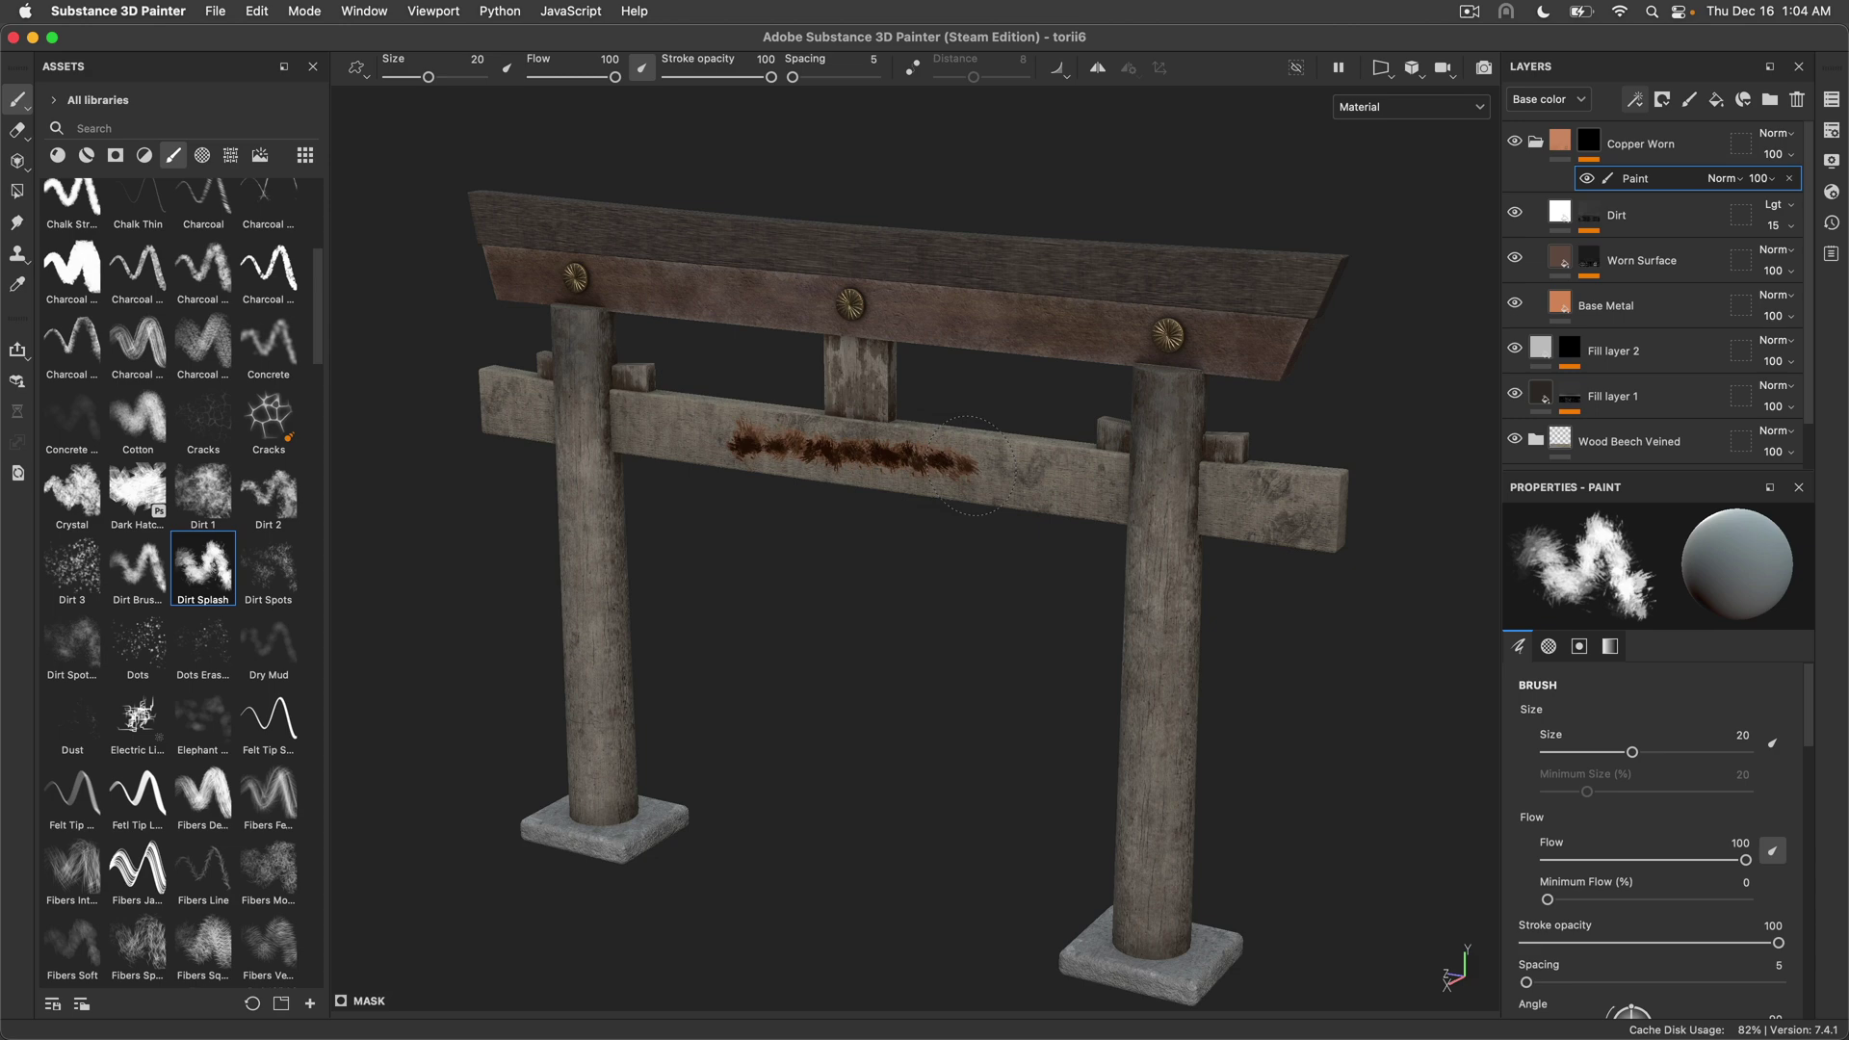
{"action": "right_click_drag", "start_coordinate": [972, 466], "coordinate": [1063, 455], "text": "alt"}
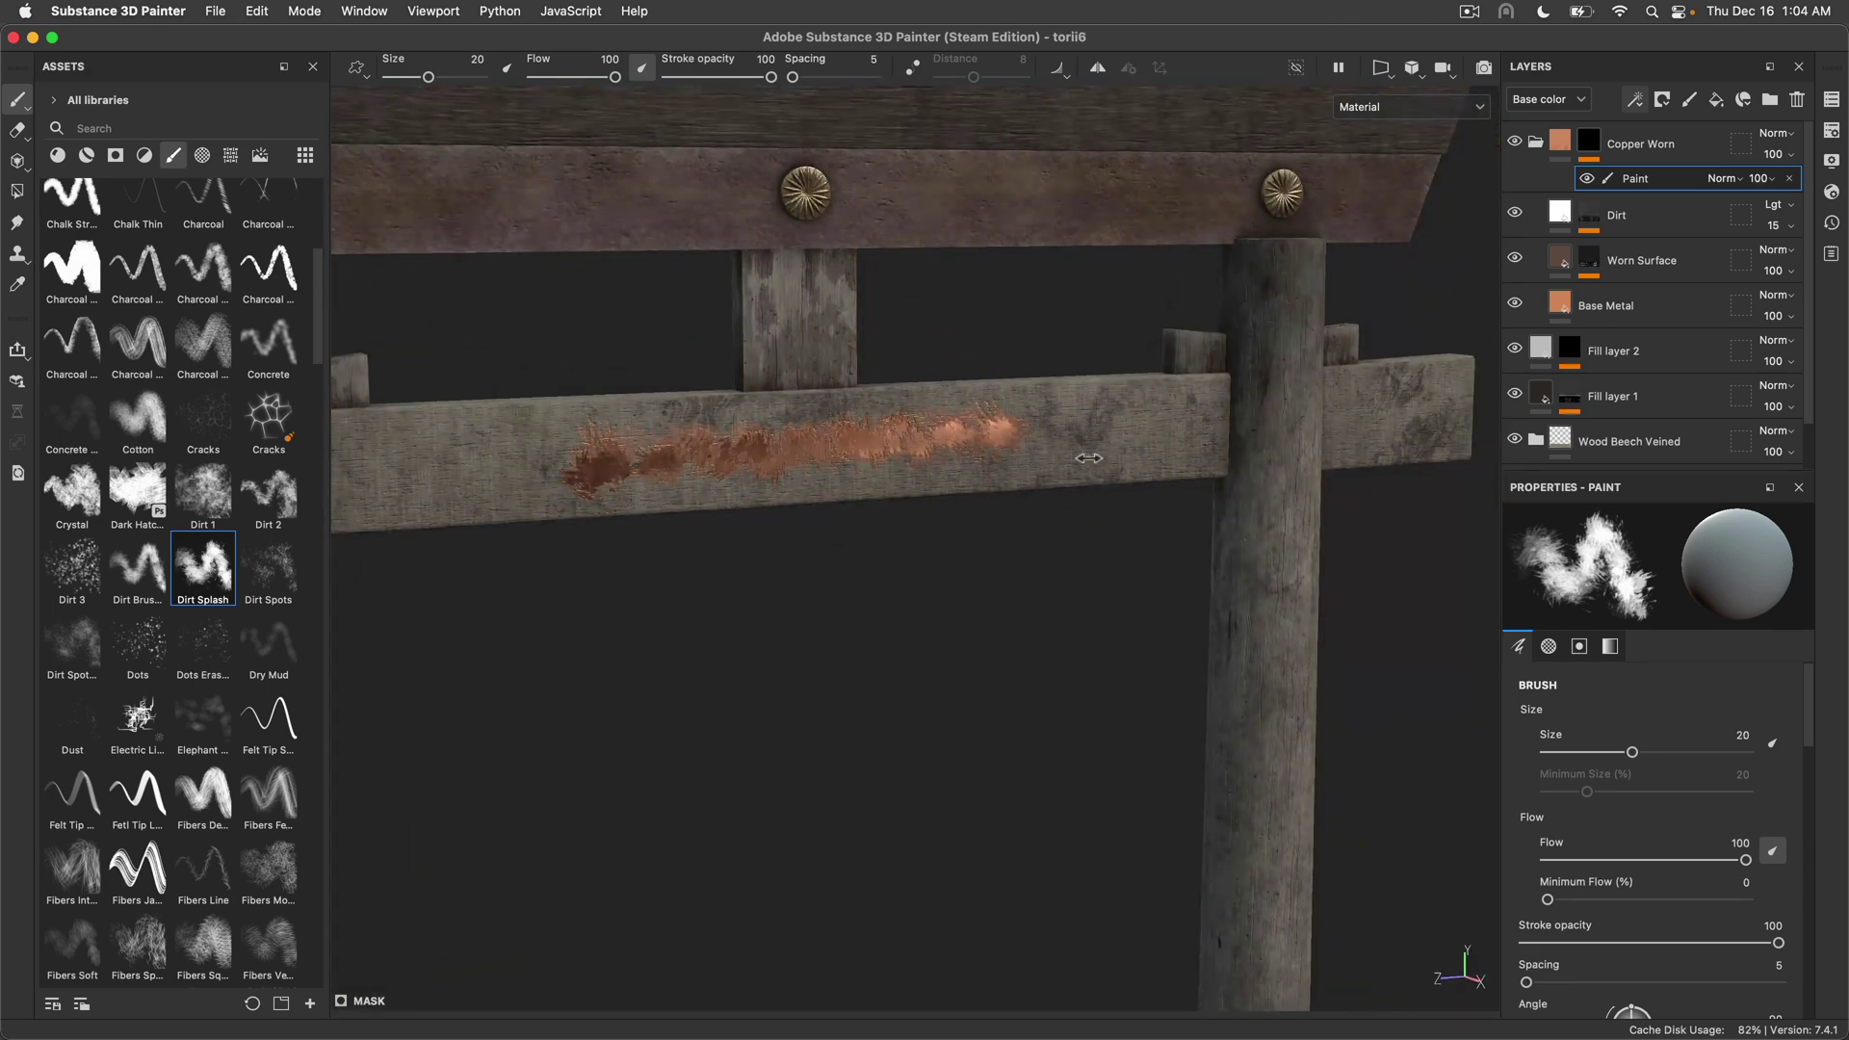
Paint broader copper strokes along the lower beam and undo them back to the first stroke
{"action": "key", "text": "super+z"}
{"action": "mouse_move", "coordinate": [457, 477]}
{"action": "left_mouse_down"}
{"action": "mouse_move", "coordinate": [1107, 400]}
{"action": "mouse_move", "coordinate": [753, 394]}
{"action": "left_mouse_up"}
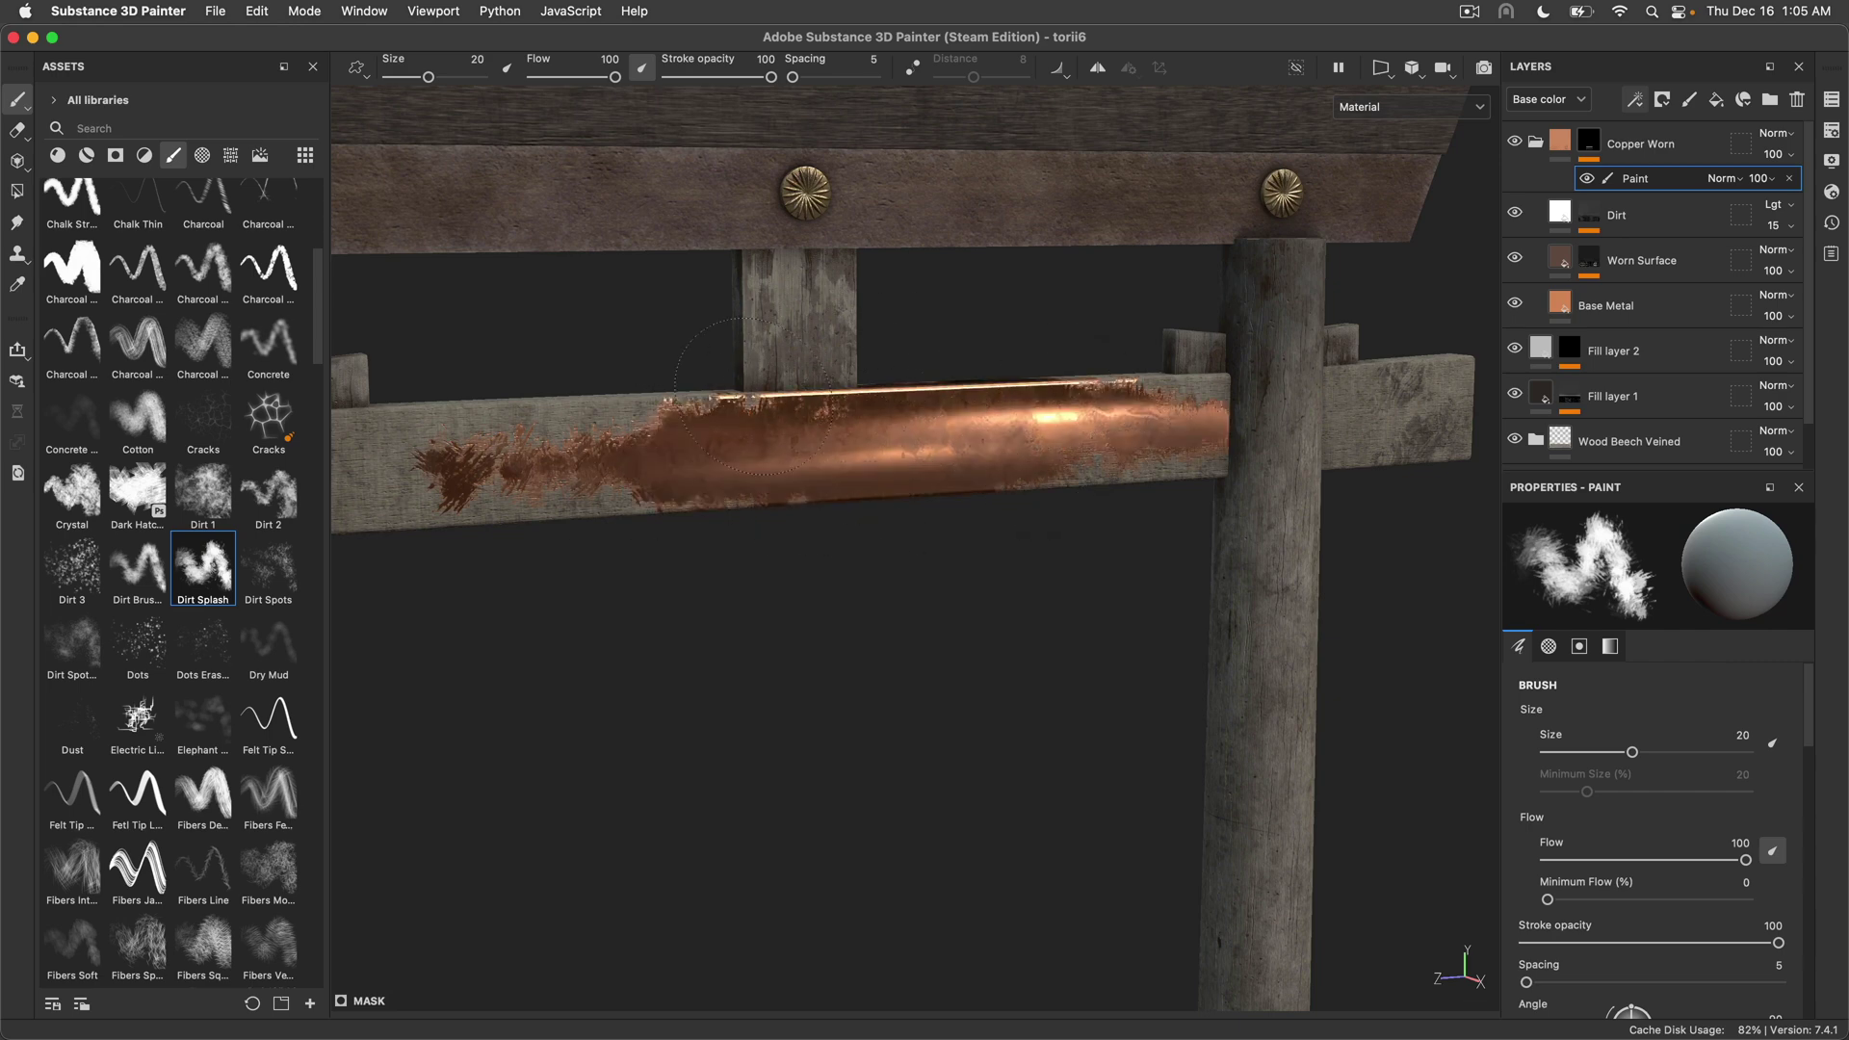
{"action": "scroll", "coordinate": [1016, 478], "scroll_direction": "down", "scroll_amount": 3}
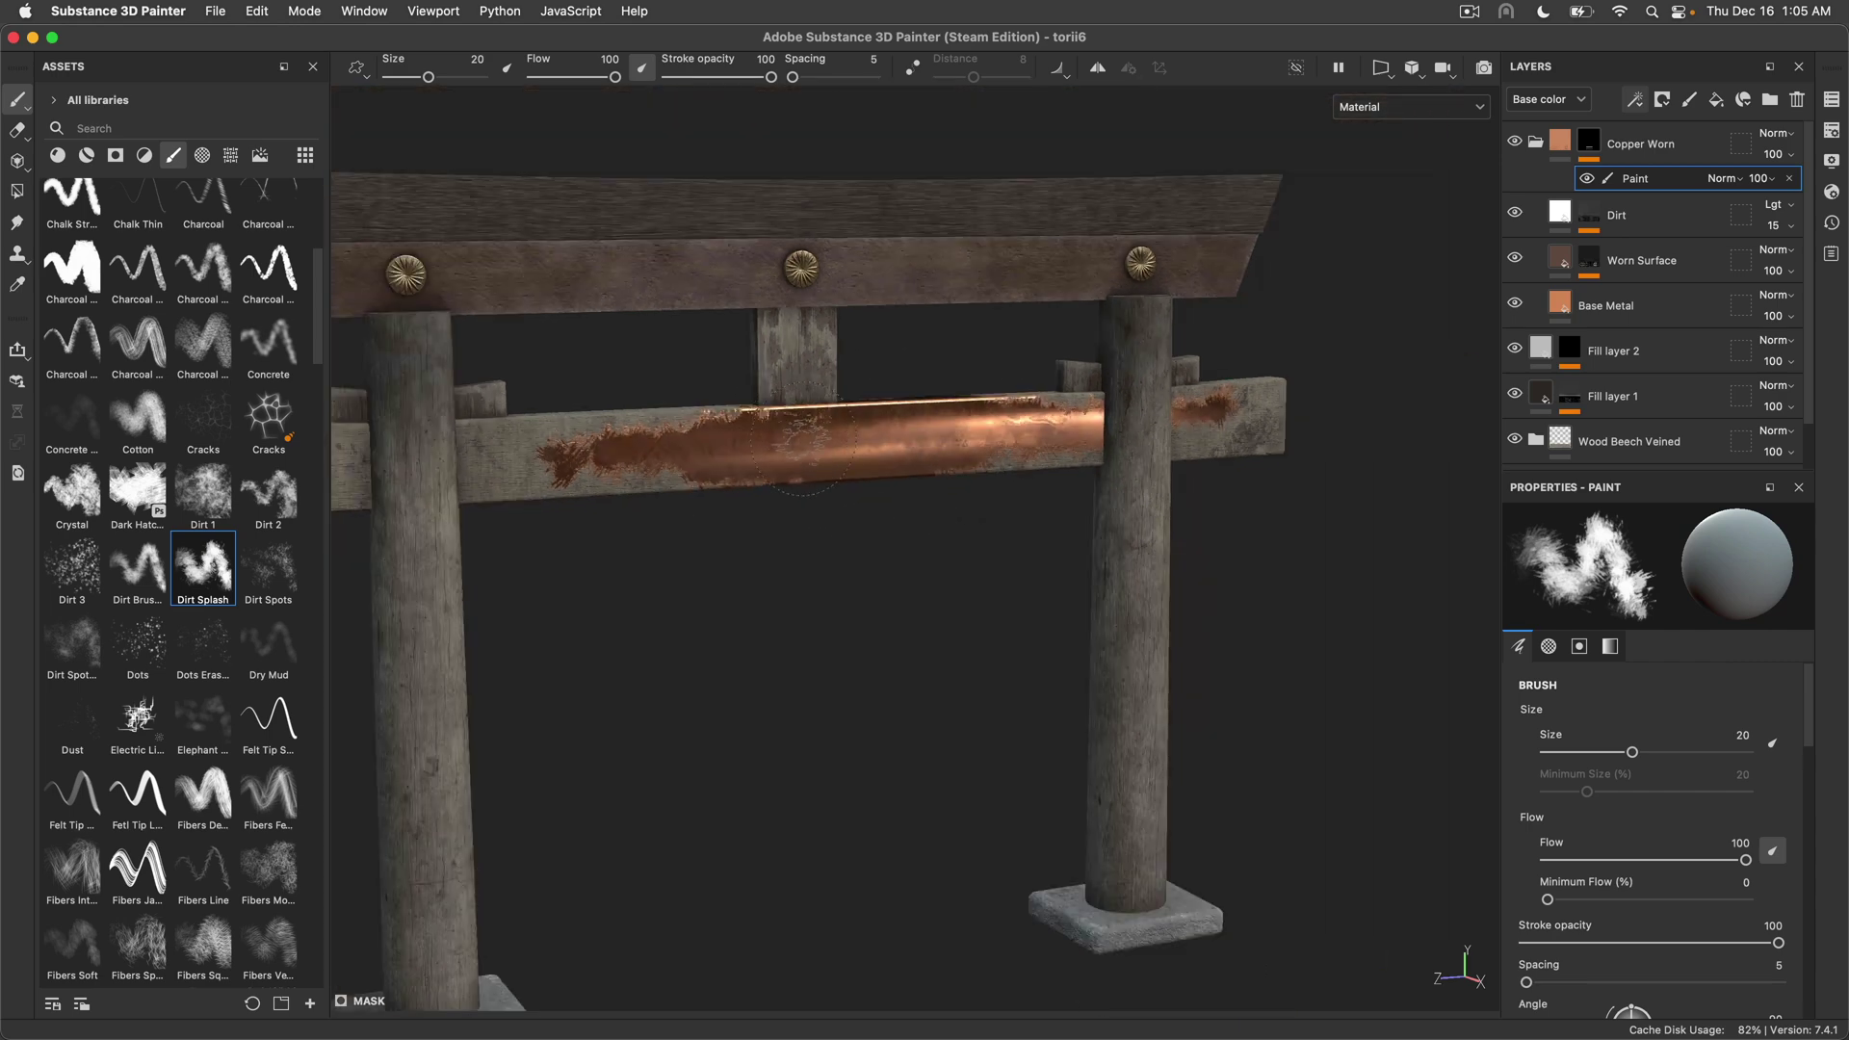
{"action": "key", "text": "ctrl+z"}
{"action": "key", "text": "ctrl+z"}
{"action": "key", "text": "ctrl+z"}
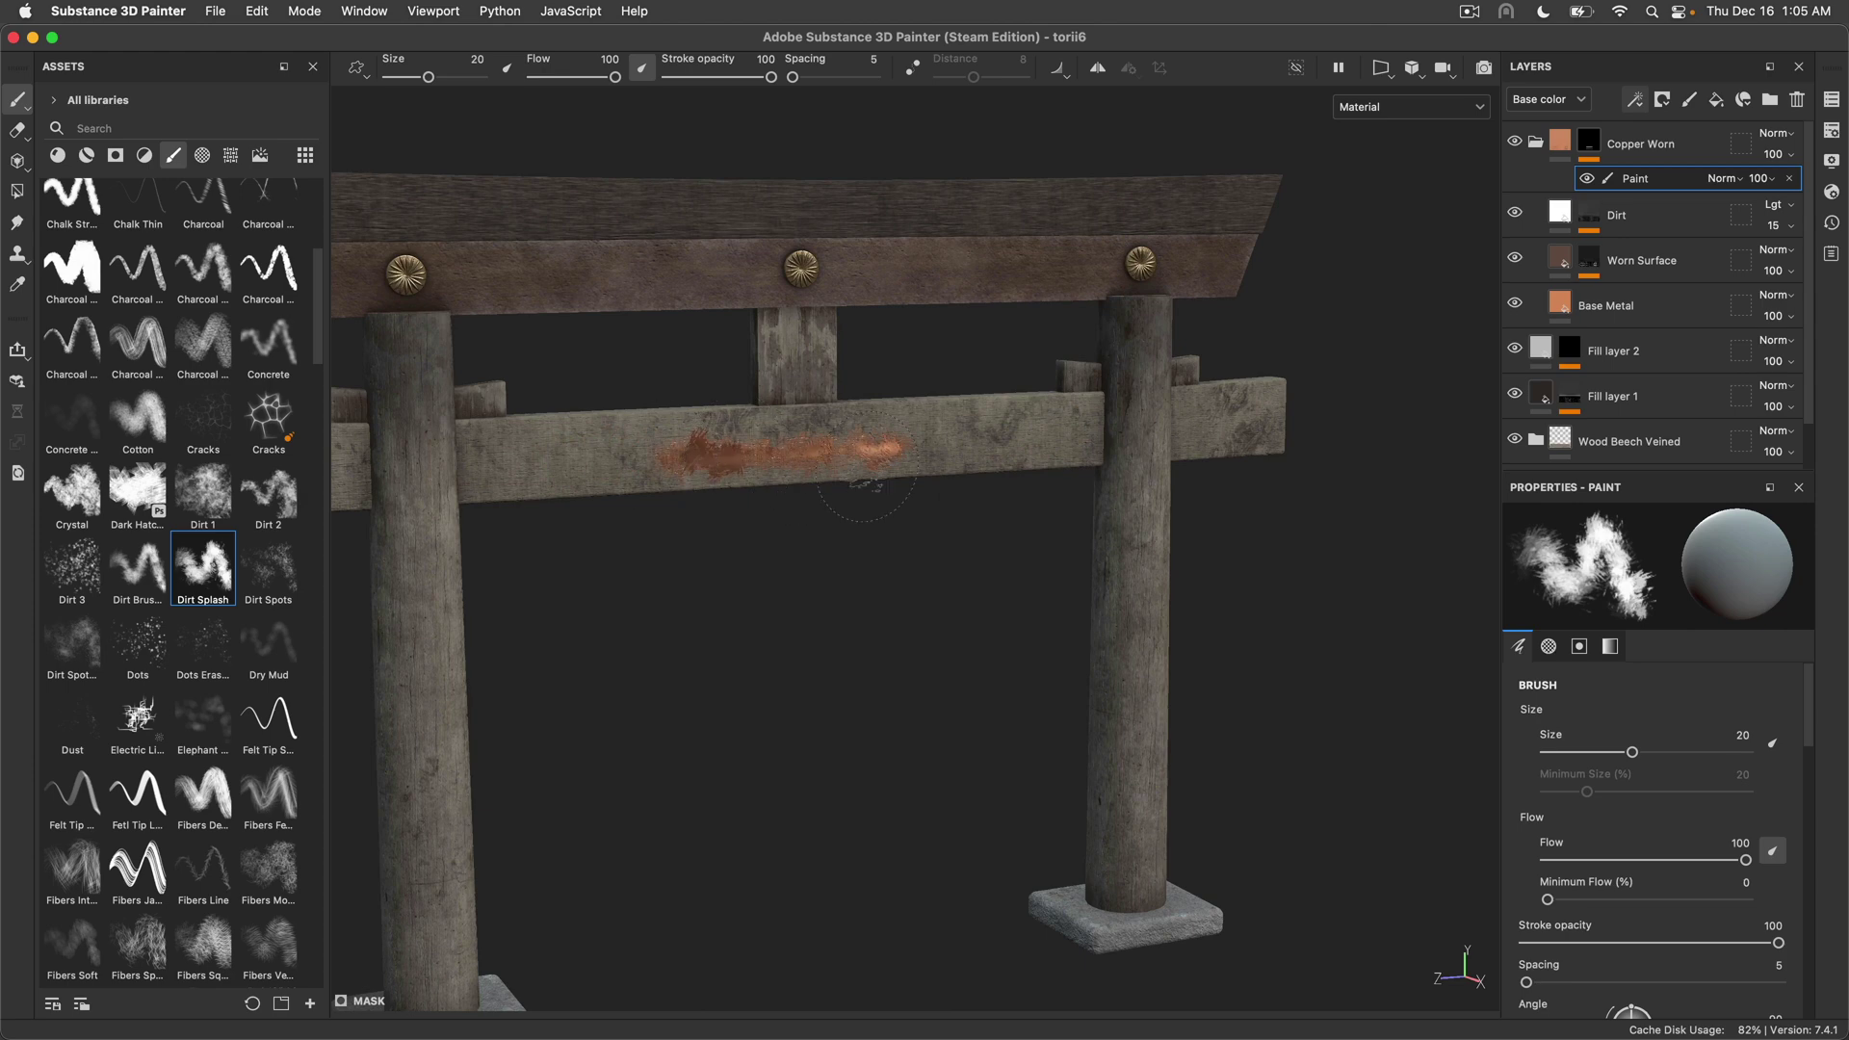
Reduce the brush flow to 50 and inspect the copper stroke on the lower beam from several angles
{"action": "mouse_move", "coordinate": [994, 453]}
{"action": "left_mouse_down", "text": "super"}
{"action": "mouse_move", "coordinate": [767, 518]}
{"action": "mouse_move", "coordinate": [868, 479]}
{"action": "left_mouse_up", "text": "super"}
{"action": "scroll", "coordinate": [866, 482], "scroll_direction": "down", "scroll_amount": 3}
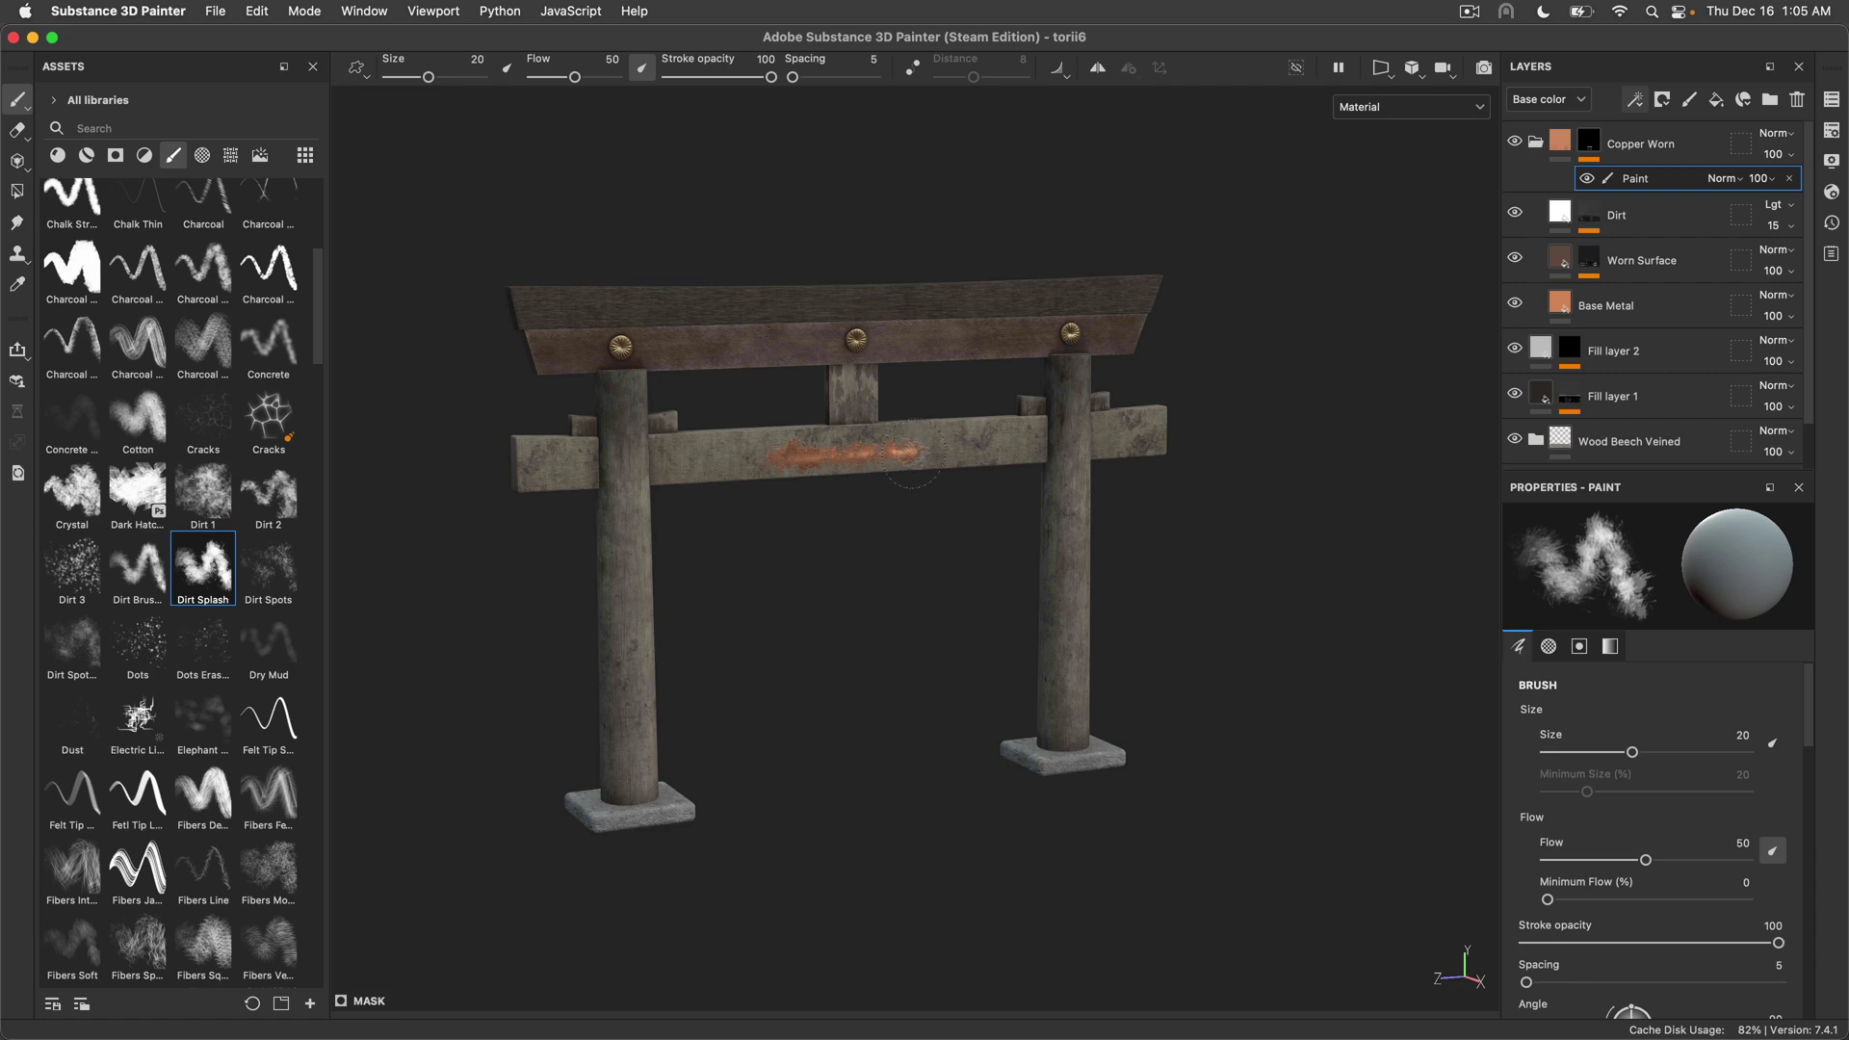
{"action": "mouse_move", "coordinate": [917, 455]}
{"action": "left_mouse_down", "text": "alt"}
{"action": "mouse_move", "coordinate": [800, 478]}
{"action": "mouse_move", "coordinate": [693, 425]}
{"action": "left_mouse_up", "text": "alt"}
{"action": "mouse_move", "coordinate": [701, 452]}
{"action": "right_mouse_down", "text": "shift"}
{"action": "mouse_move", "coordinate": [761, 470]}
{"action": "mouse_move", "coordinate": [729, 472]}
{"action": "right_mouse_up", "text": "shift"}
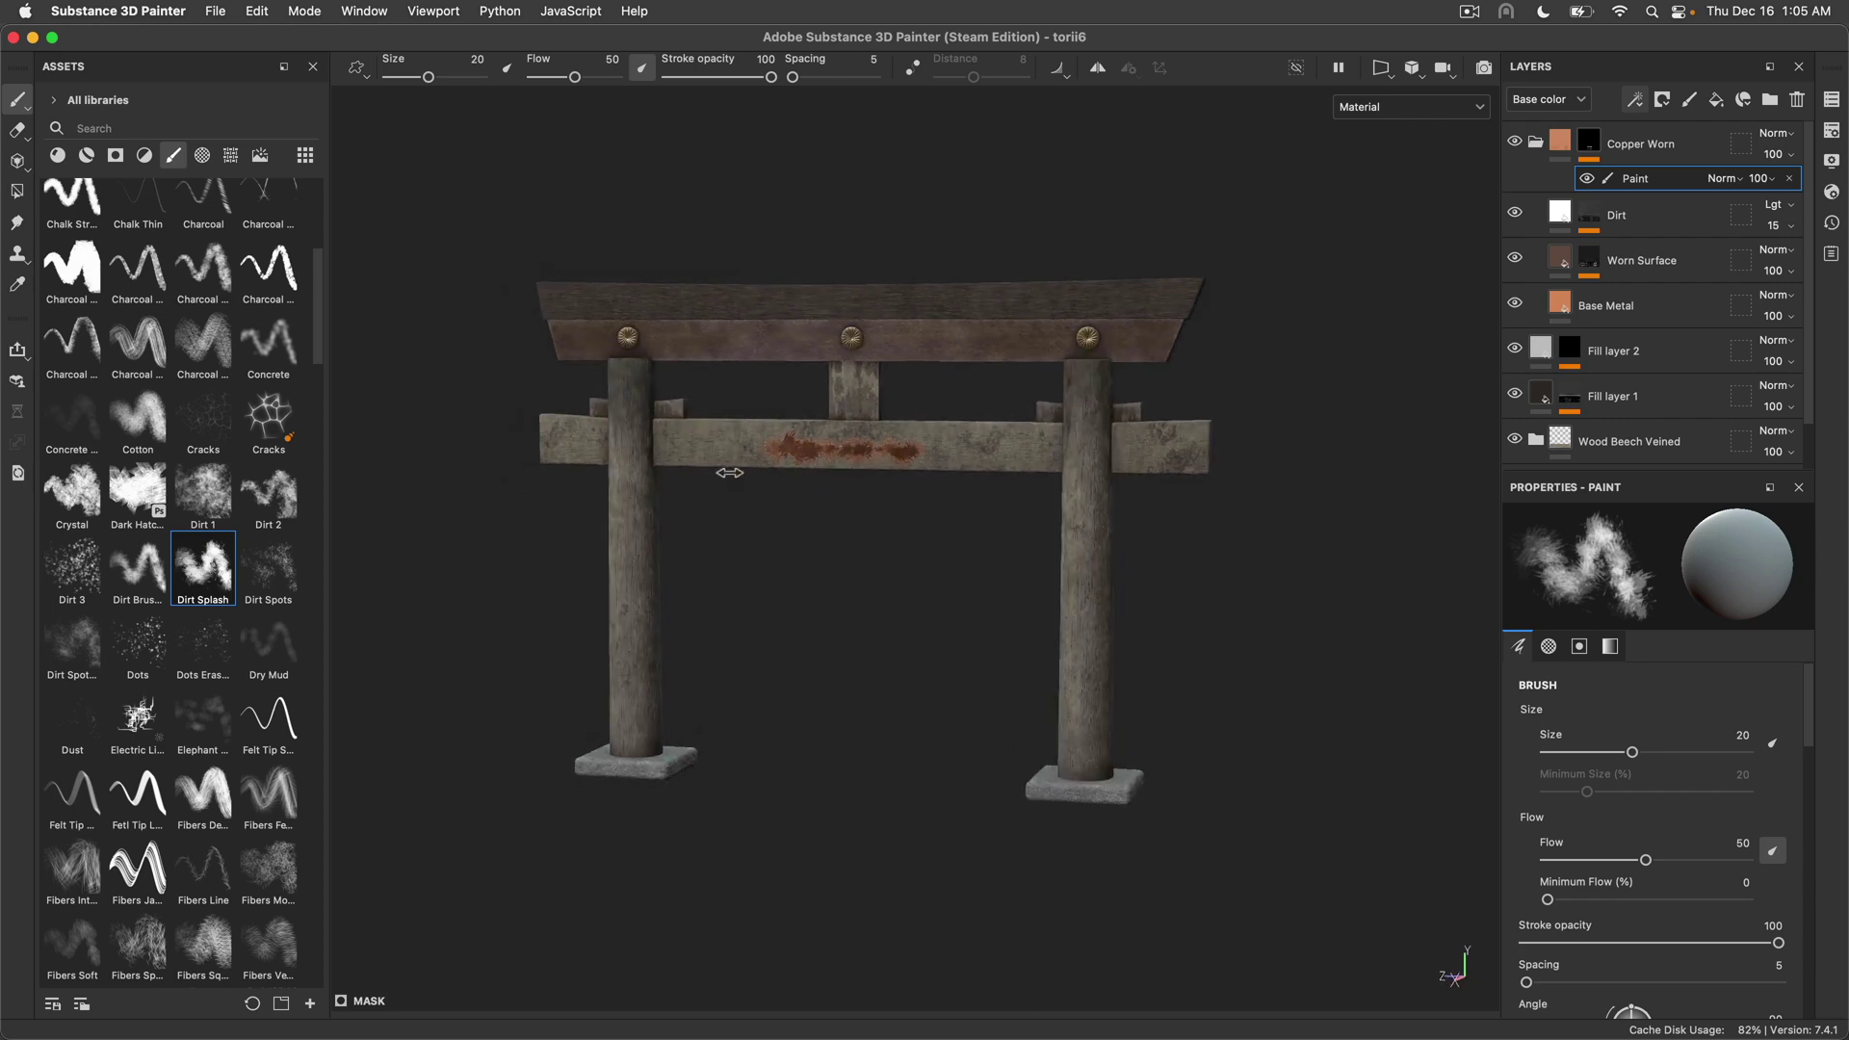
{"action": "left_click_drag", "start_coordinate": [855, 451], "coordinate": [841, 482], "text": "alt"}
{"action": "right_click_drag", "start_coordinate": [842, 482], "coordinate": [910, 468], "text": "alt"}
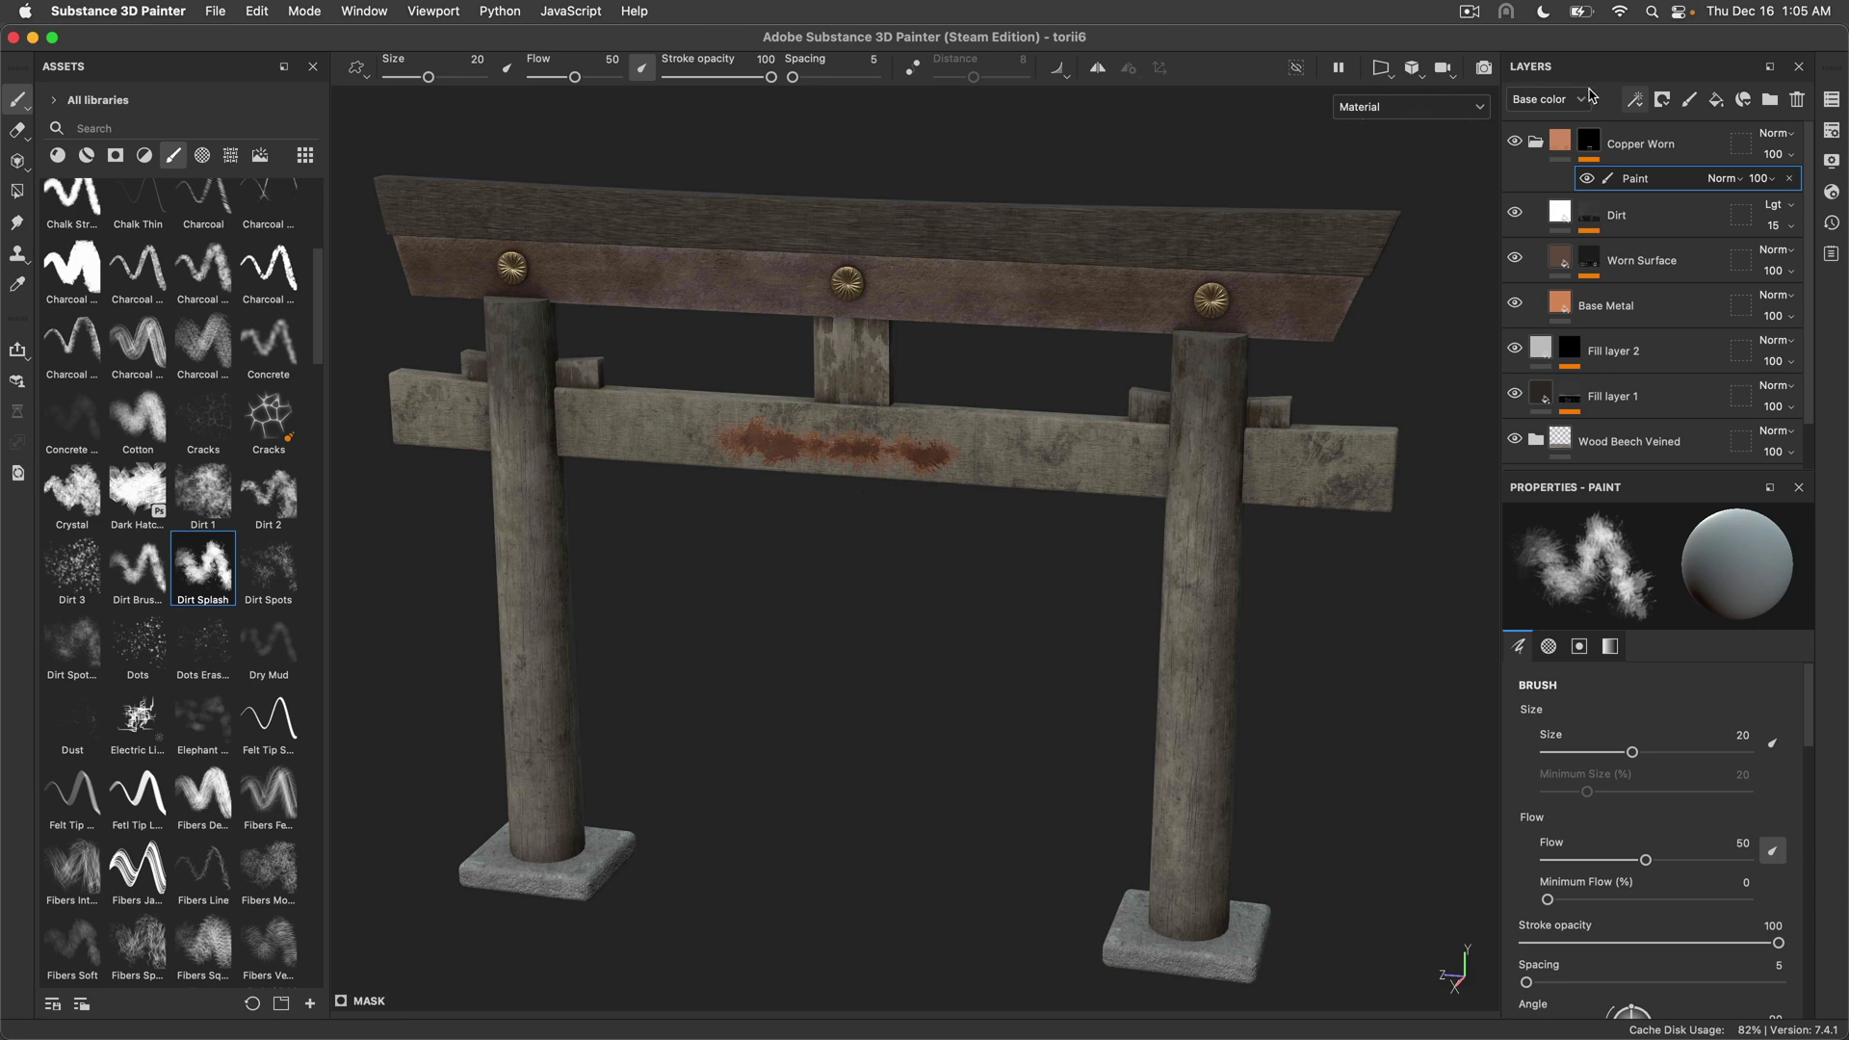
Raise the mid texture set's size to 2048 and finally to 4096 in its texture set settings
{"action": "left_click", "coordinate": [1832, 99]}
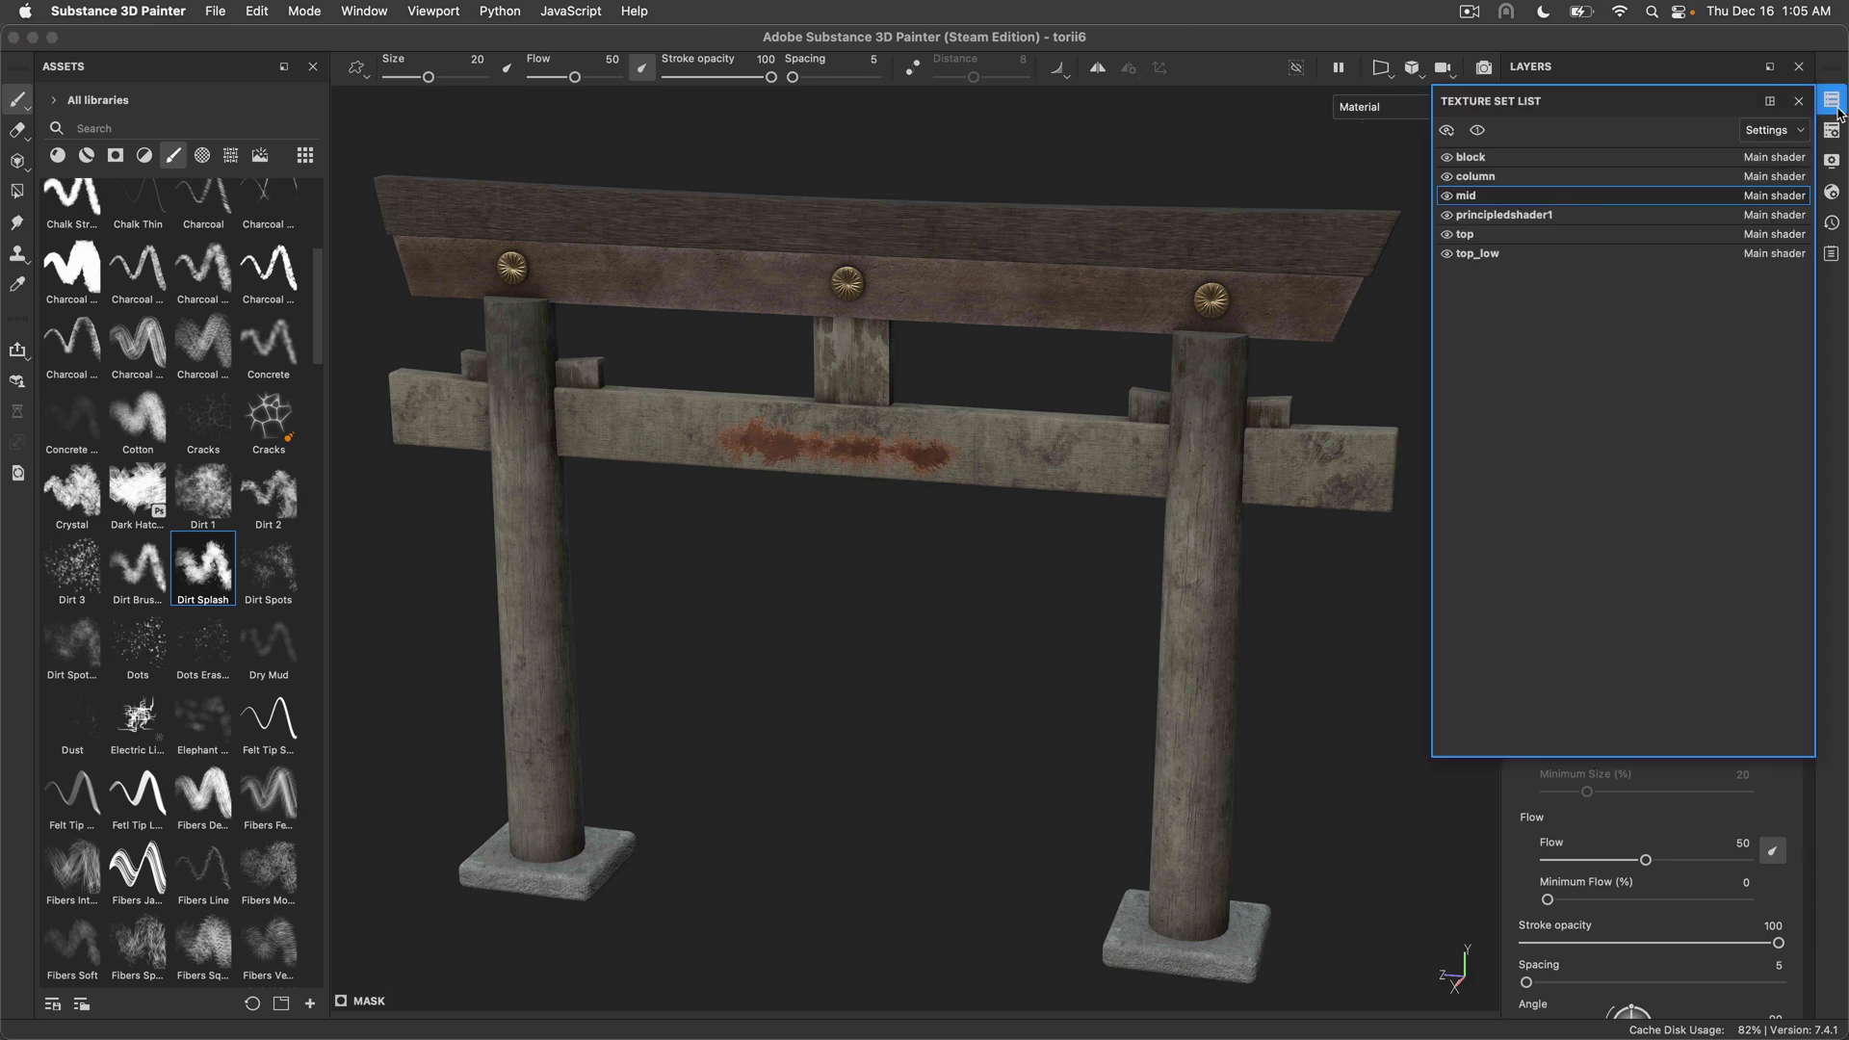
{"action": "left_click", "coordinate": [1832, 130]}
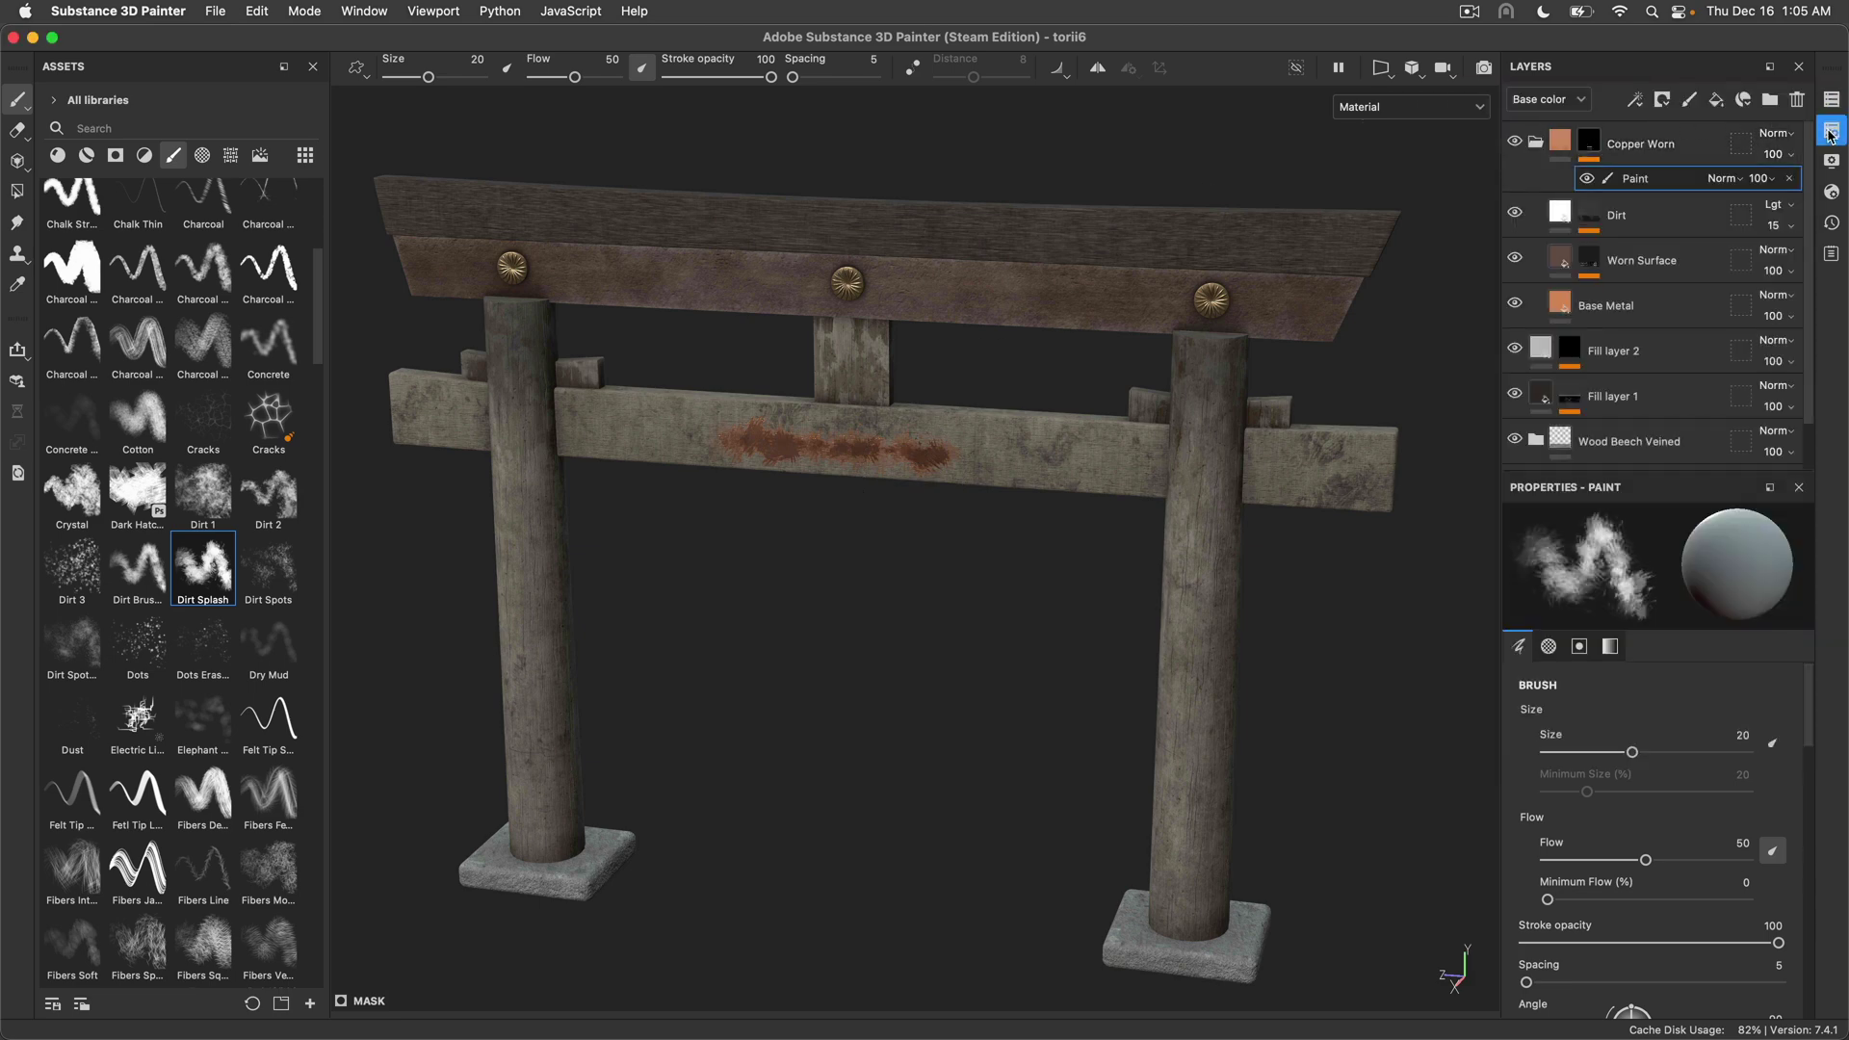
{"action": "left_click", "coordinate": [1587, 326]}
{"action": "left_click", "coordinate": [1584, 416]}
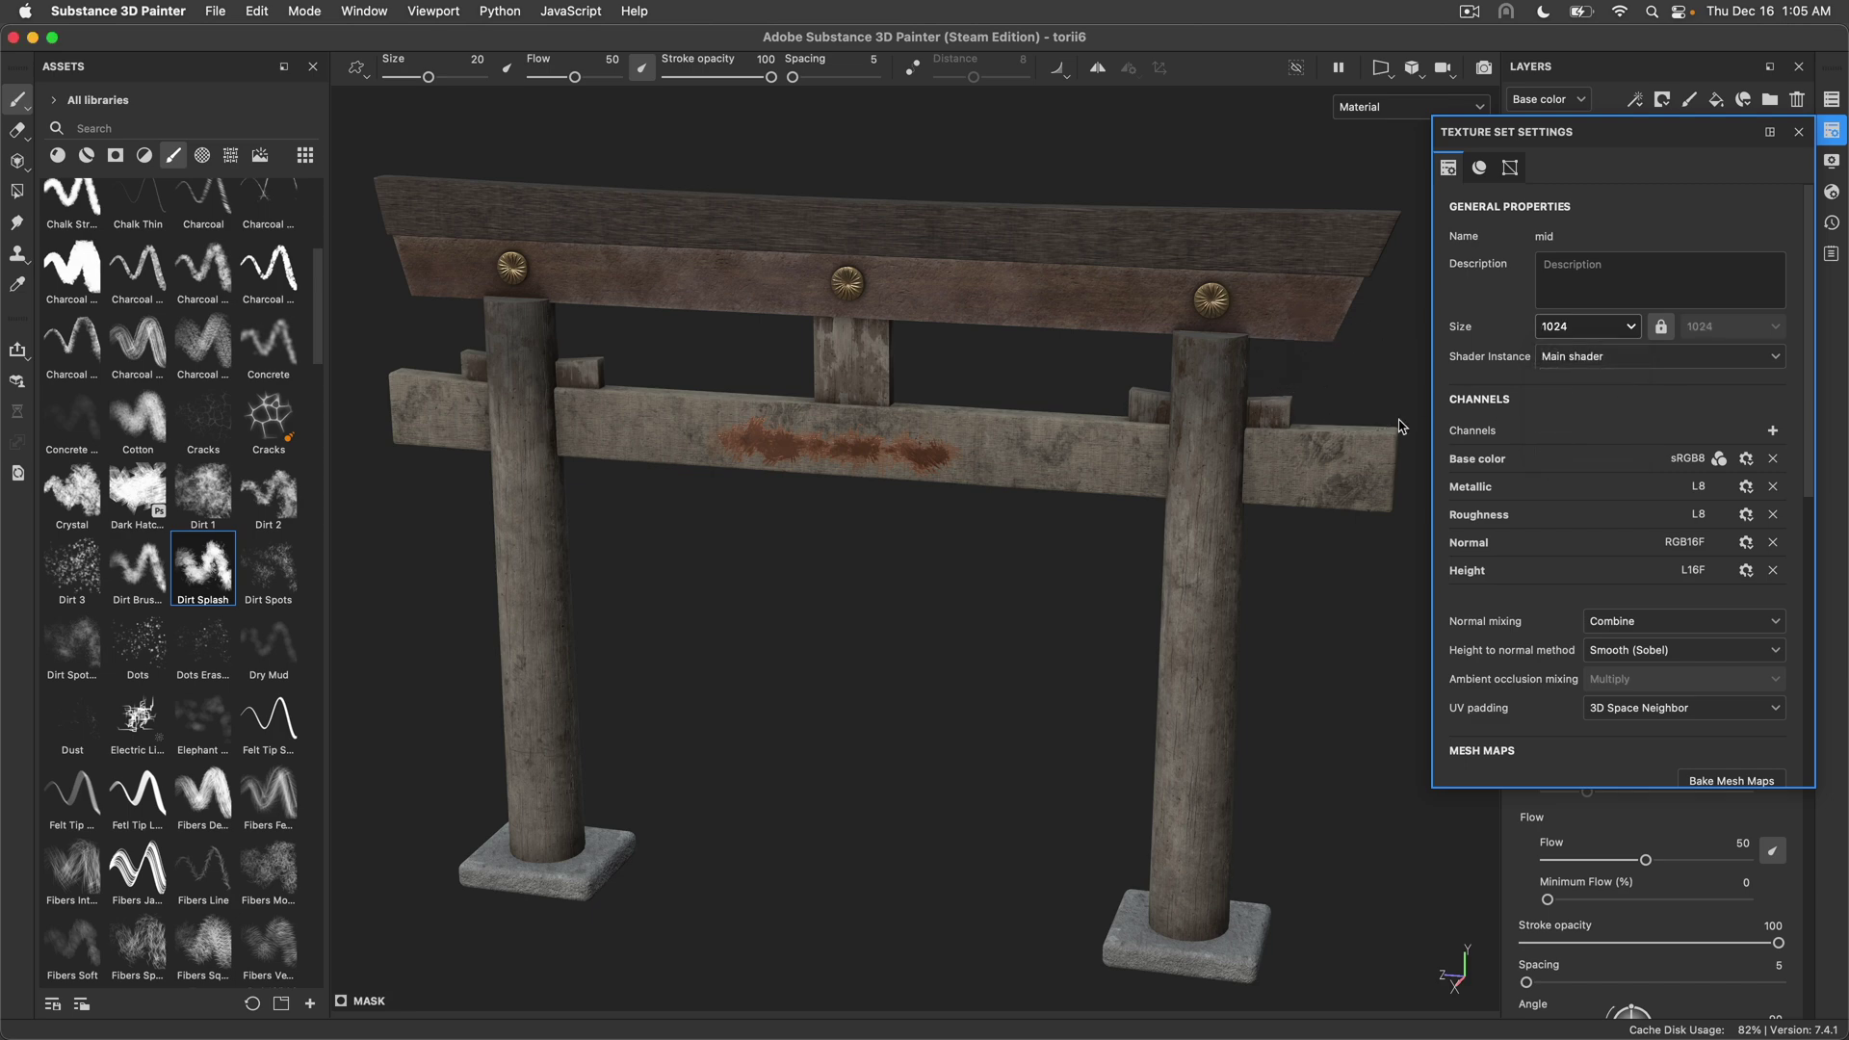
{"action": "left_click", "coordinate": [1620, 328]}
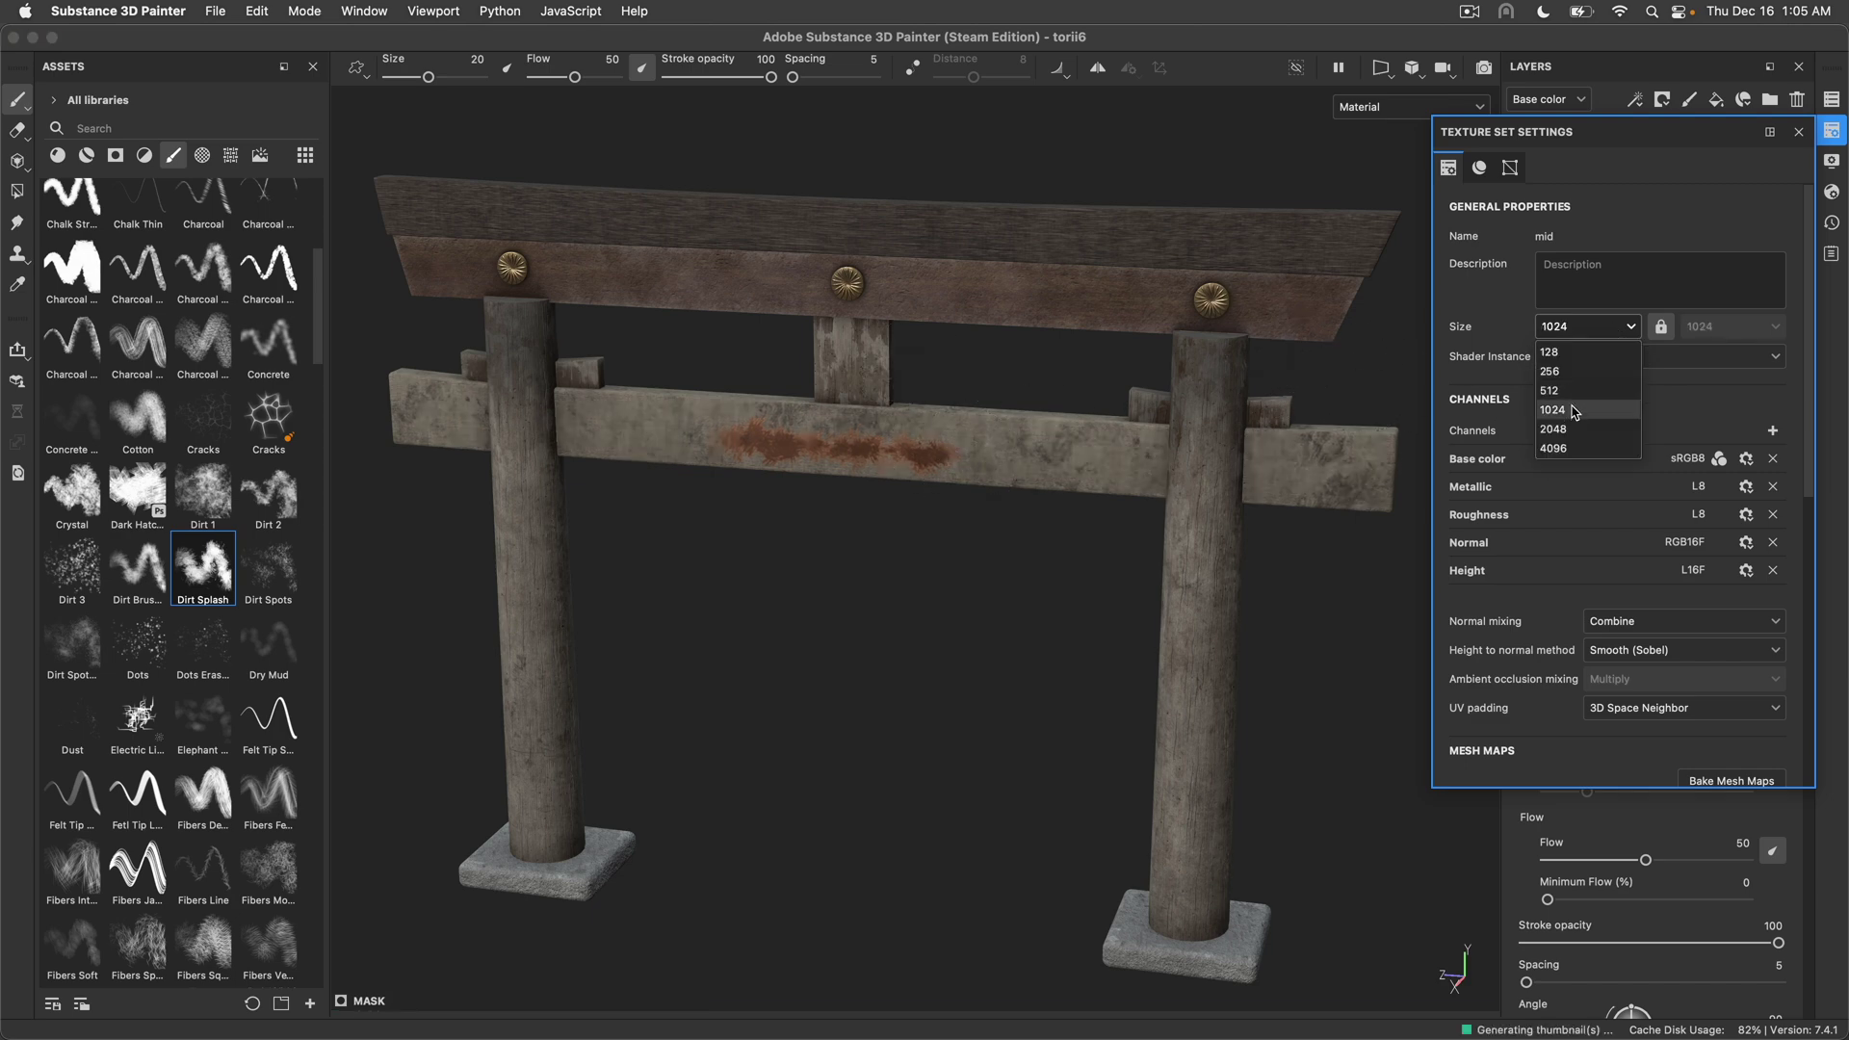
{"action": "left_click", "coordinate": [1574, 429]}
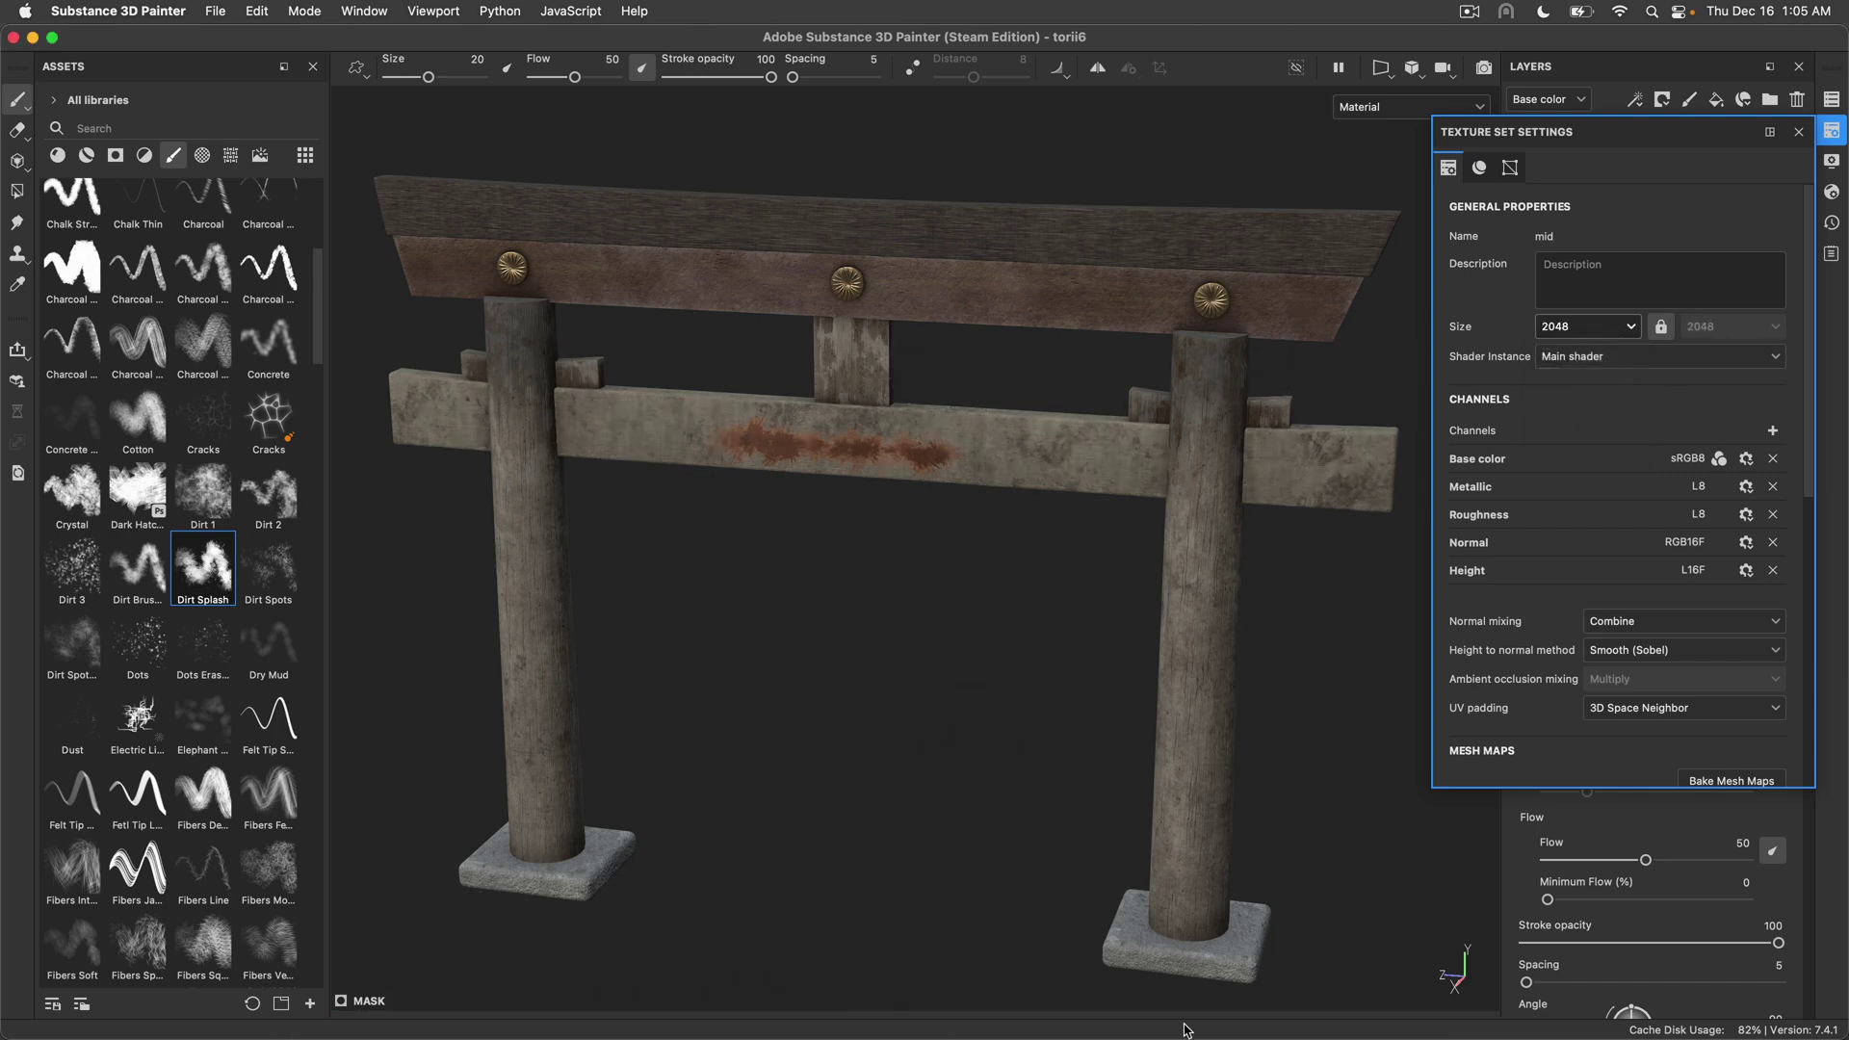
{"action": "left_click", "coordinate": [1589, 328]}
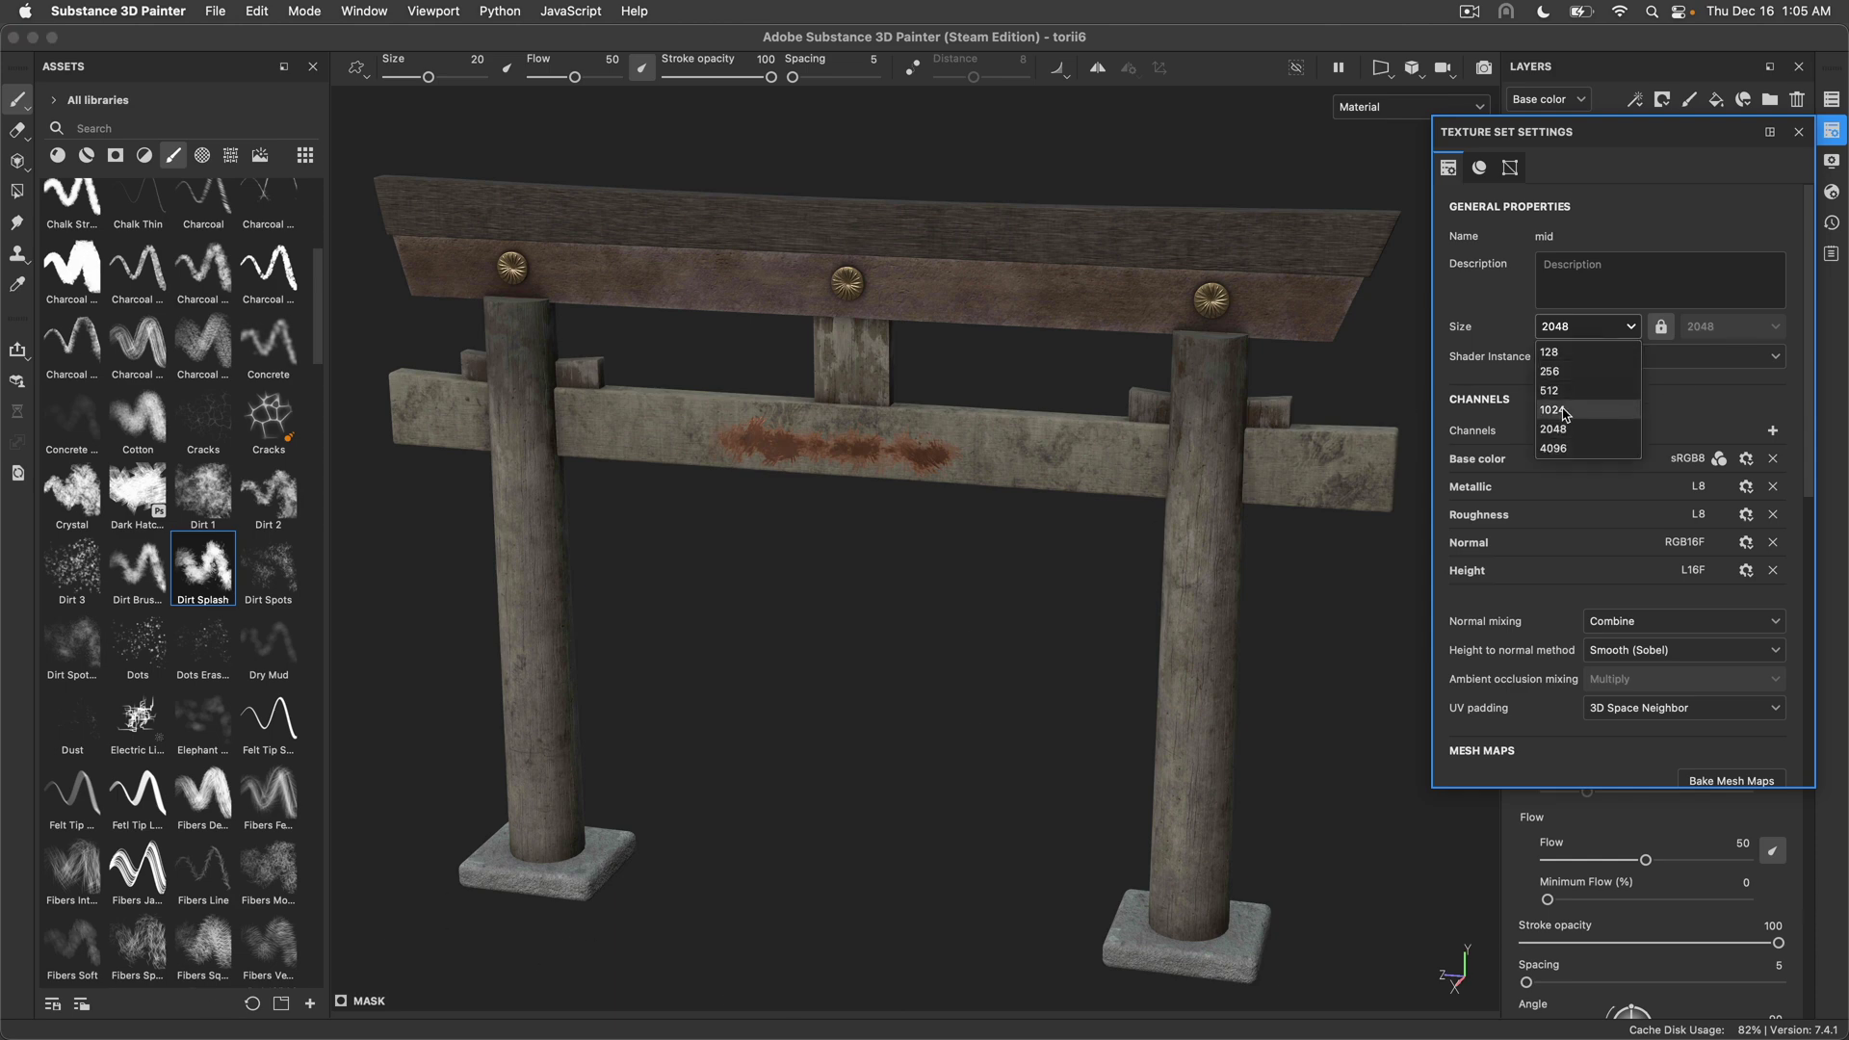
{"action": "left_click", "coordinate": [1575, 448]}
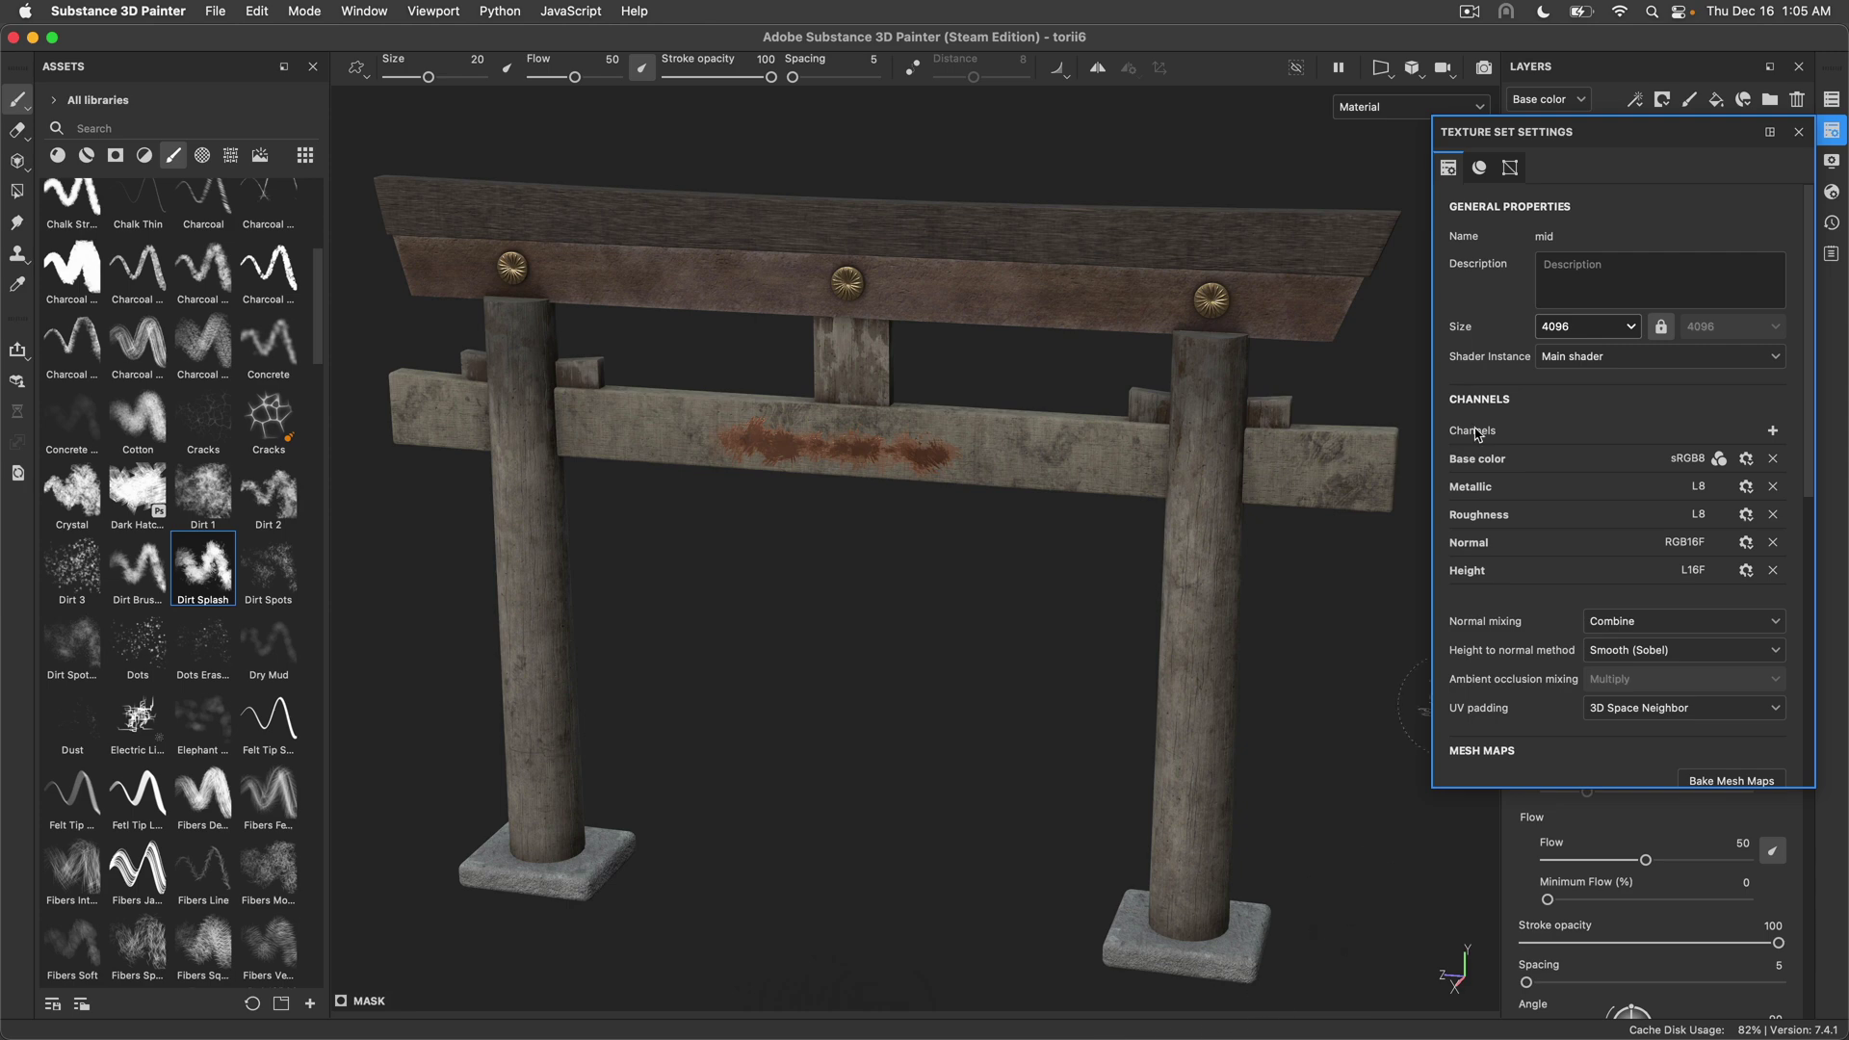
{"action": "left_click", "coordinate": [1831, 131]}
Test painting extra copper around the existing stroke up close at the higher resolution and undo it
{"action": "scroll", "coordinate": [717, 459], "scroll_direction": "up", "scroll_amount": 5}
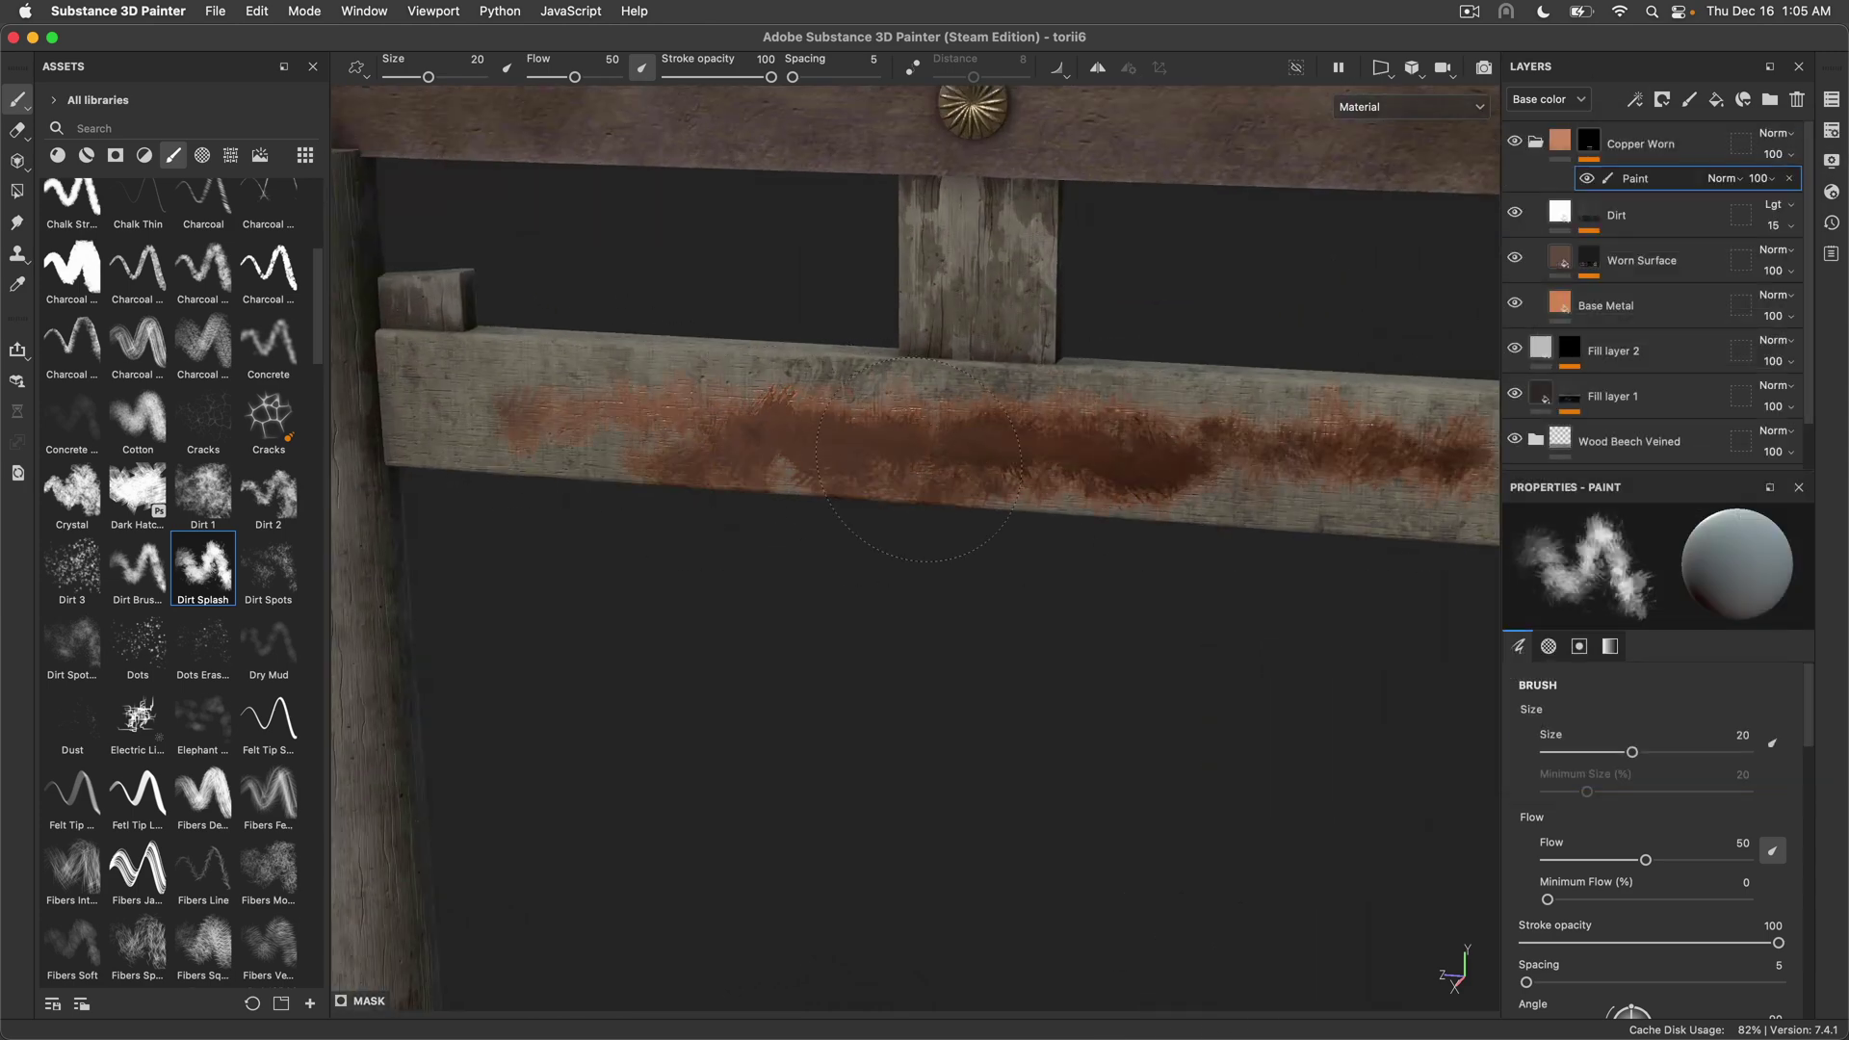
{"action": "key", "text": "super+z"}
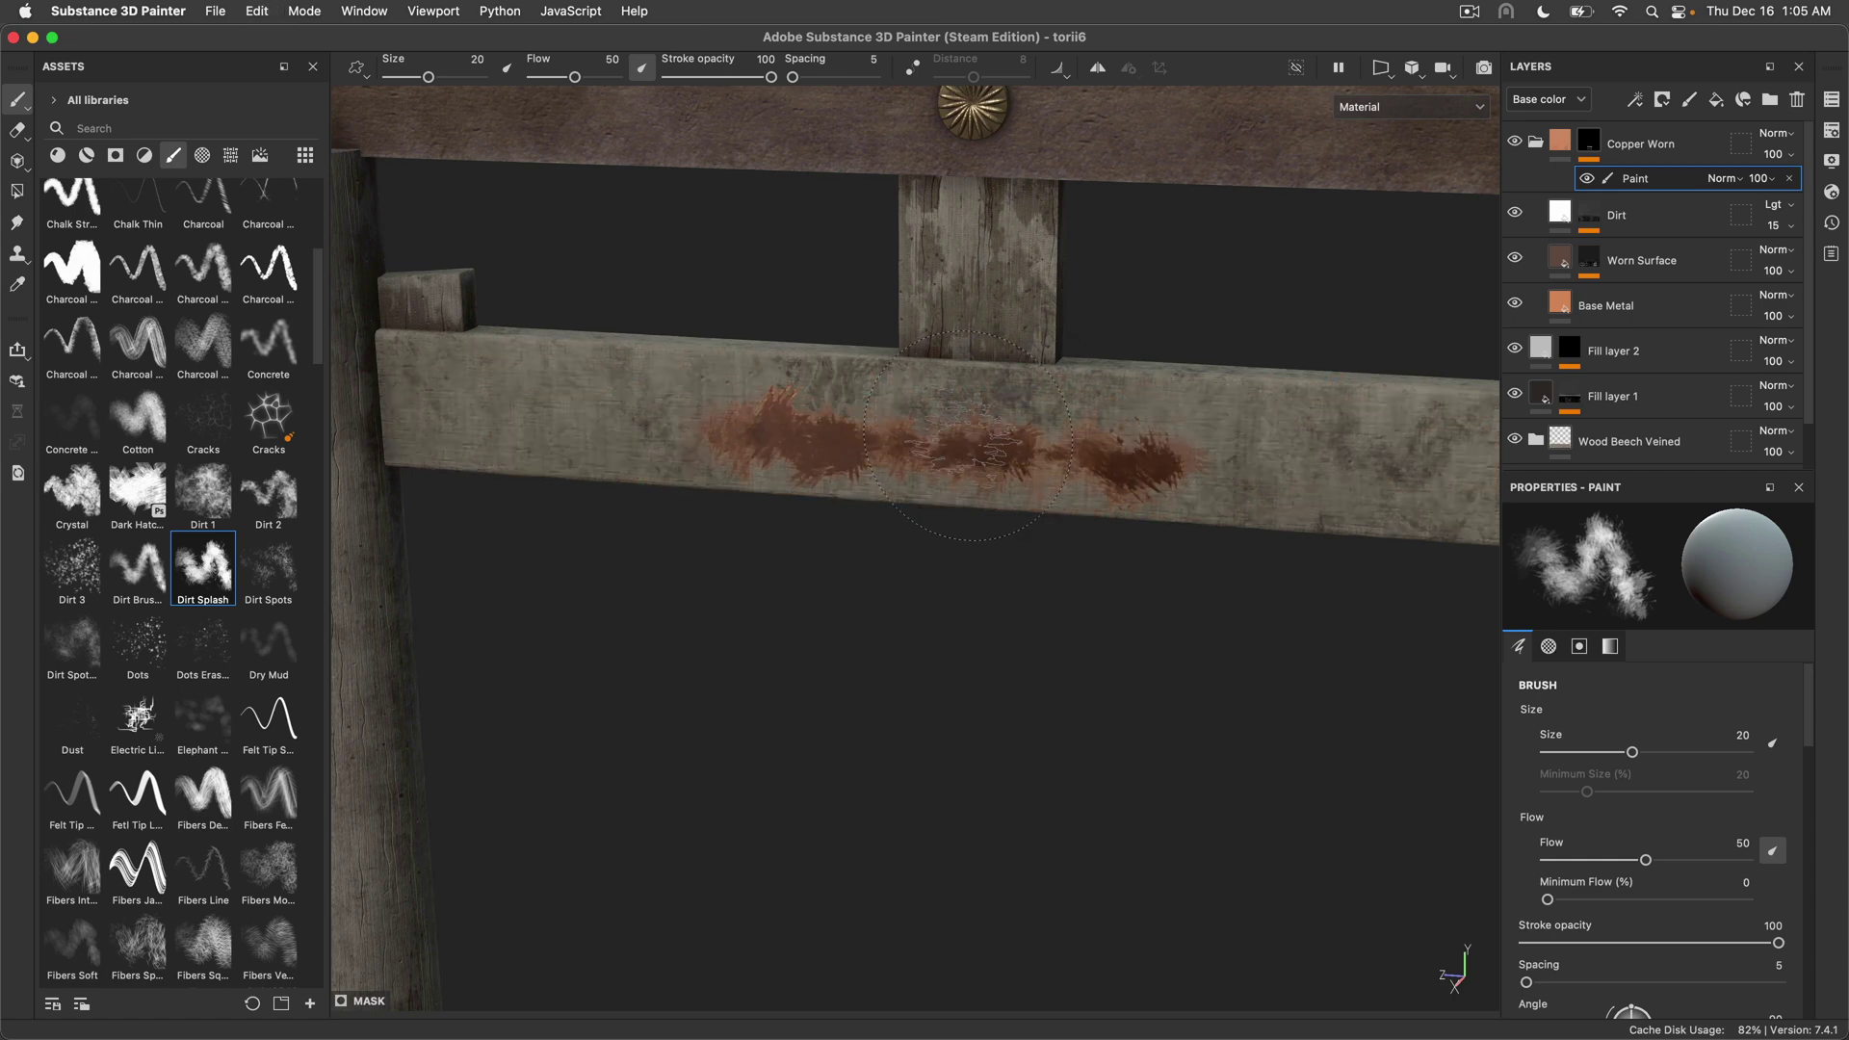
{"action": "scroll", "coordinate": [982, 443], "scroll_direction": "down", "scroll_amount": 5}
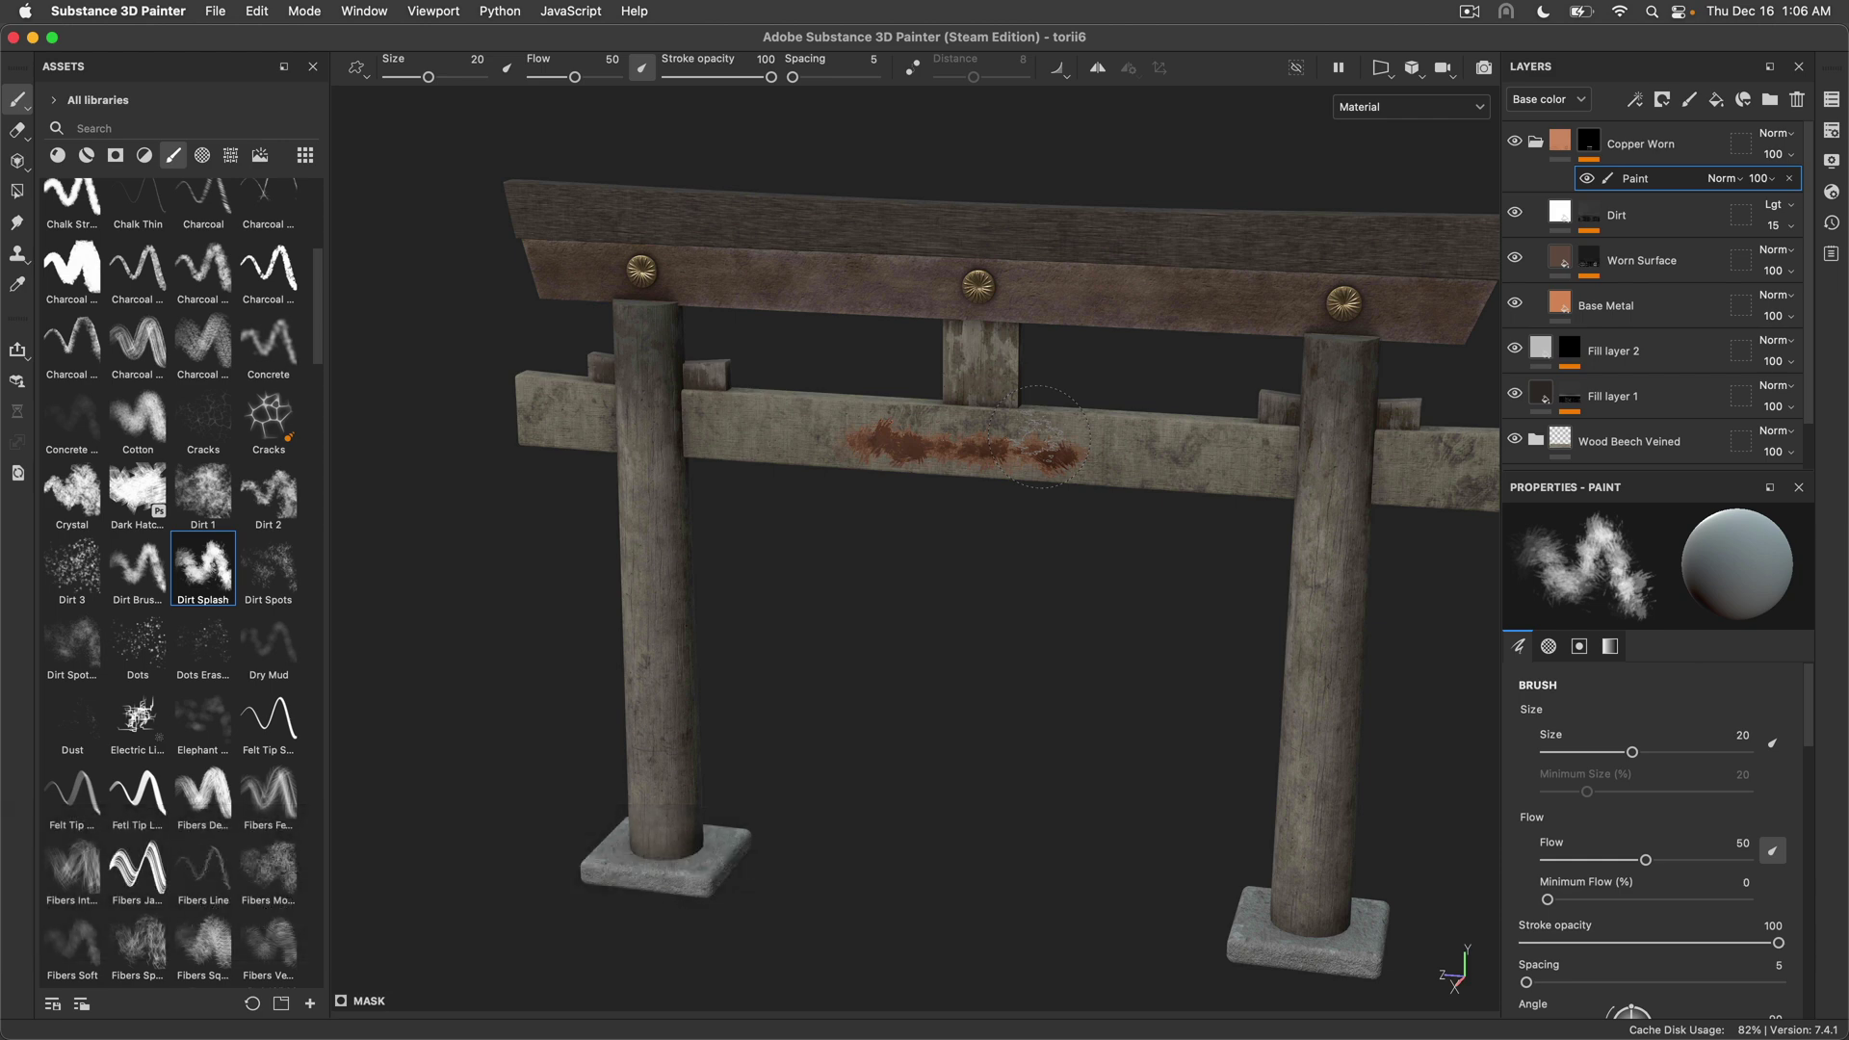
Paint copper across the full length of the lower beam, including both outer ends, and undo those strokes
{"action": "scroll", "coordinate": [1038, 436], "scroll_direction": "down", "scroll_amount": 5}
{"action": "key", "text": "alt"}
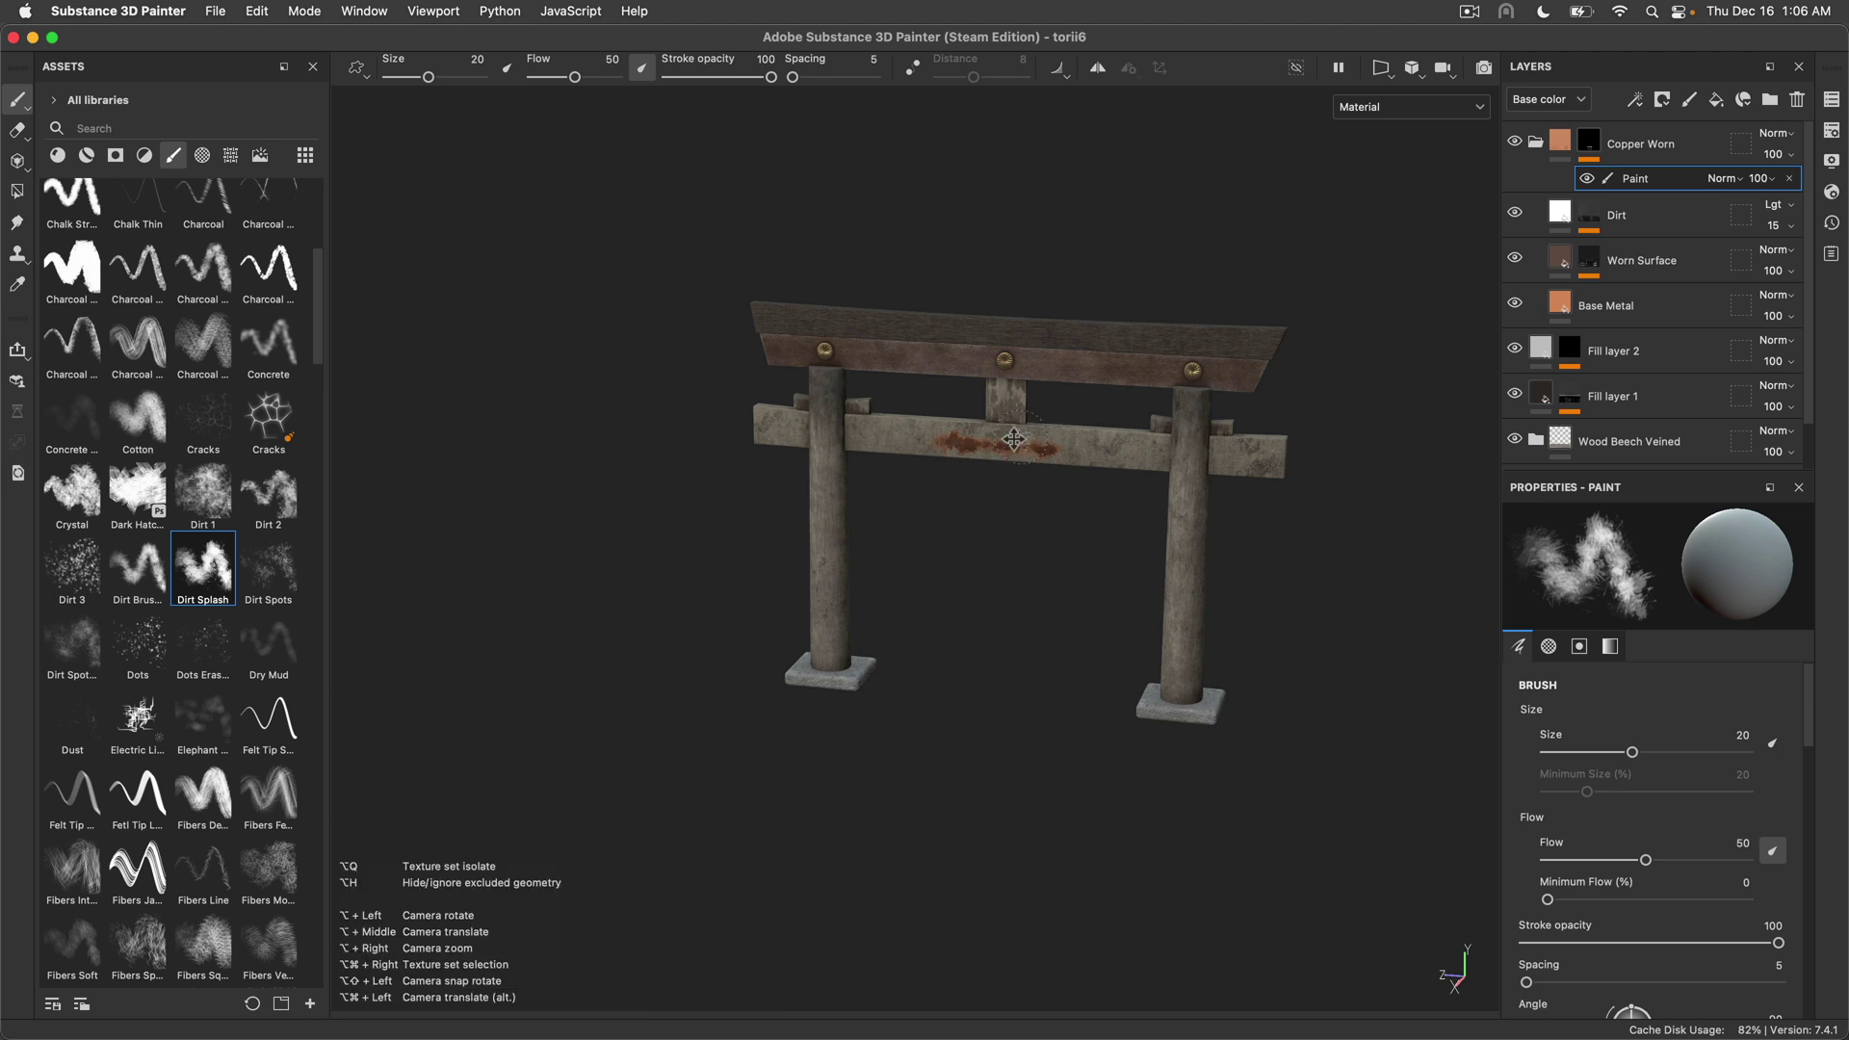
{"action": "scroll", "coordinate": [1013, 438], "scroll_direction": "up", "scroll_amount": 5}
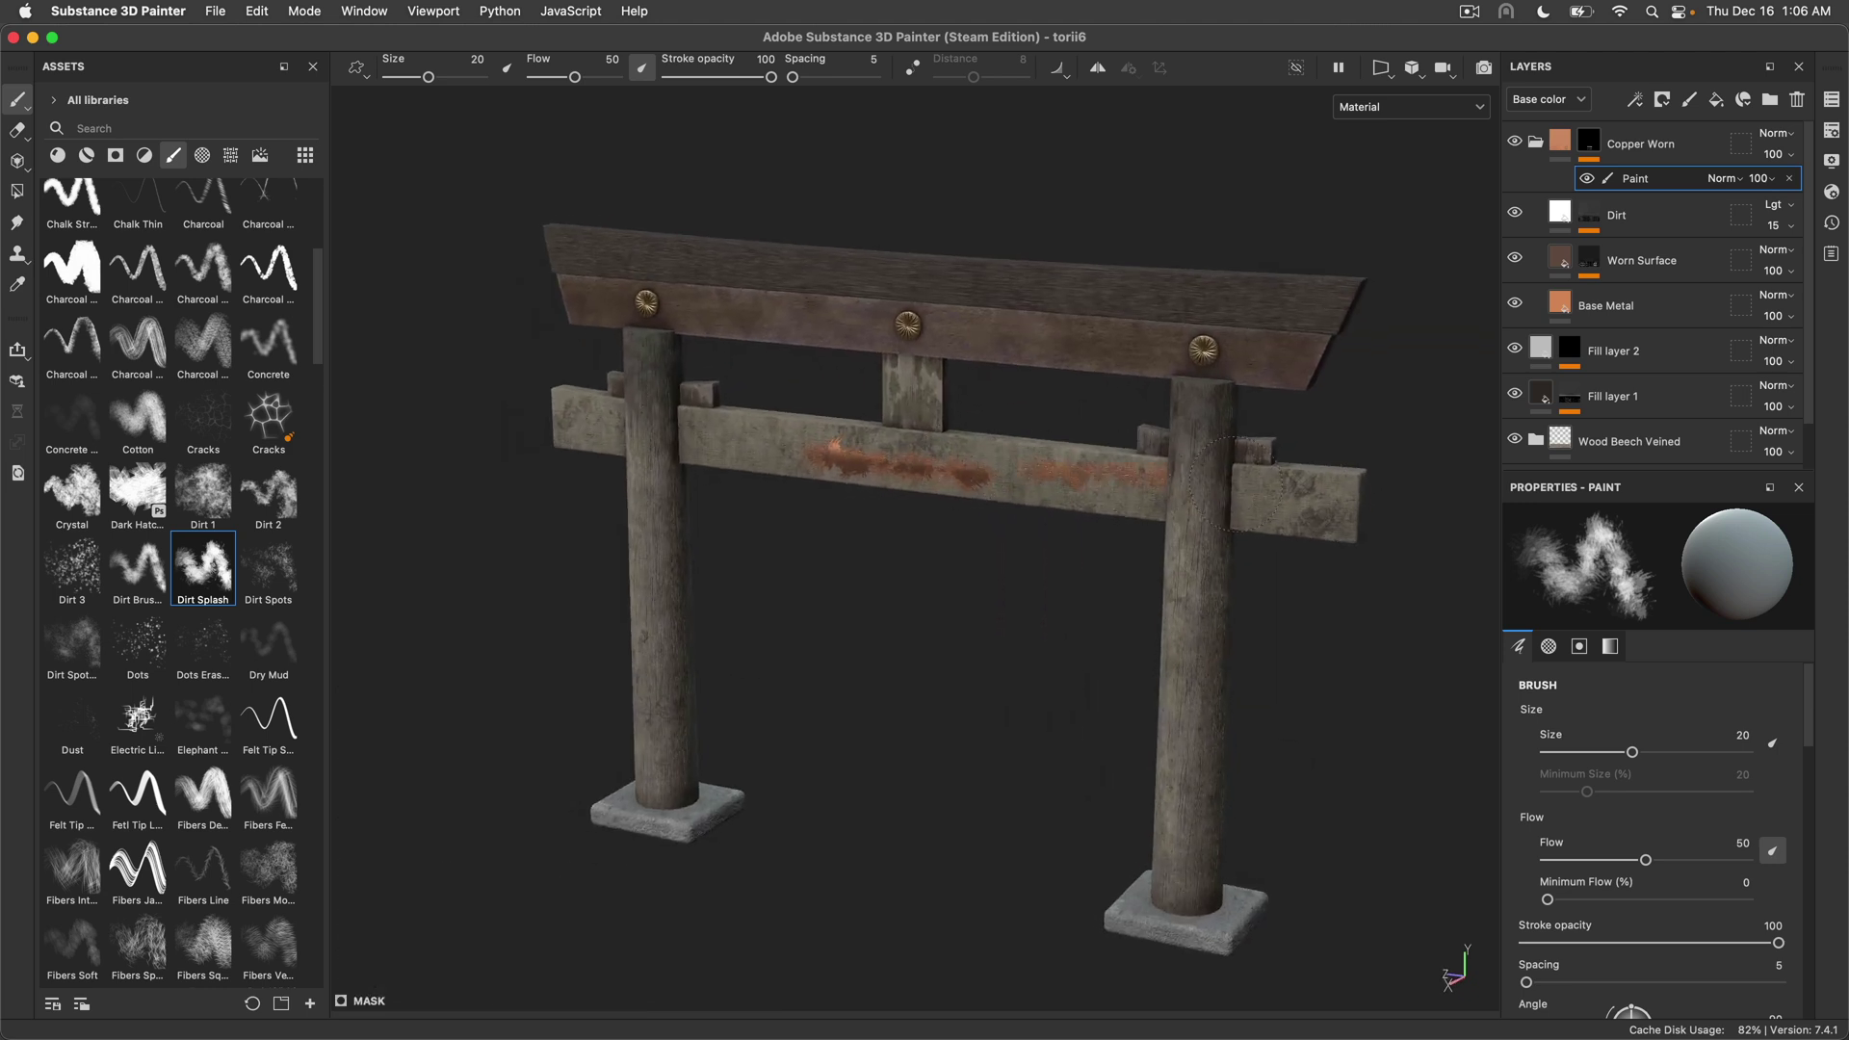
{"action": "mouse_move", "coordinate": [1236, 484]}
{"action": "left_mouse_down"}
{"action": "mouse_move", "coordinate": [847, 472]}
{"action": "mouse_move", "coordinate": [577, 424]}
{"action": "mouse_move", "coordinate": [1141, 501]}
{"action": "left_mouse_up"}
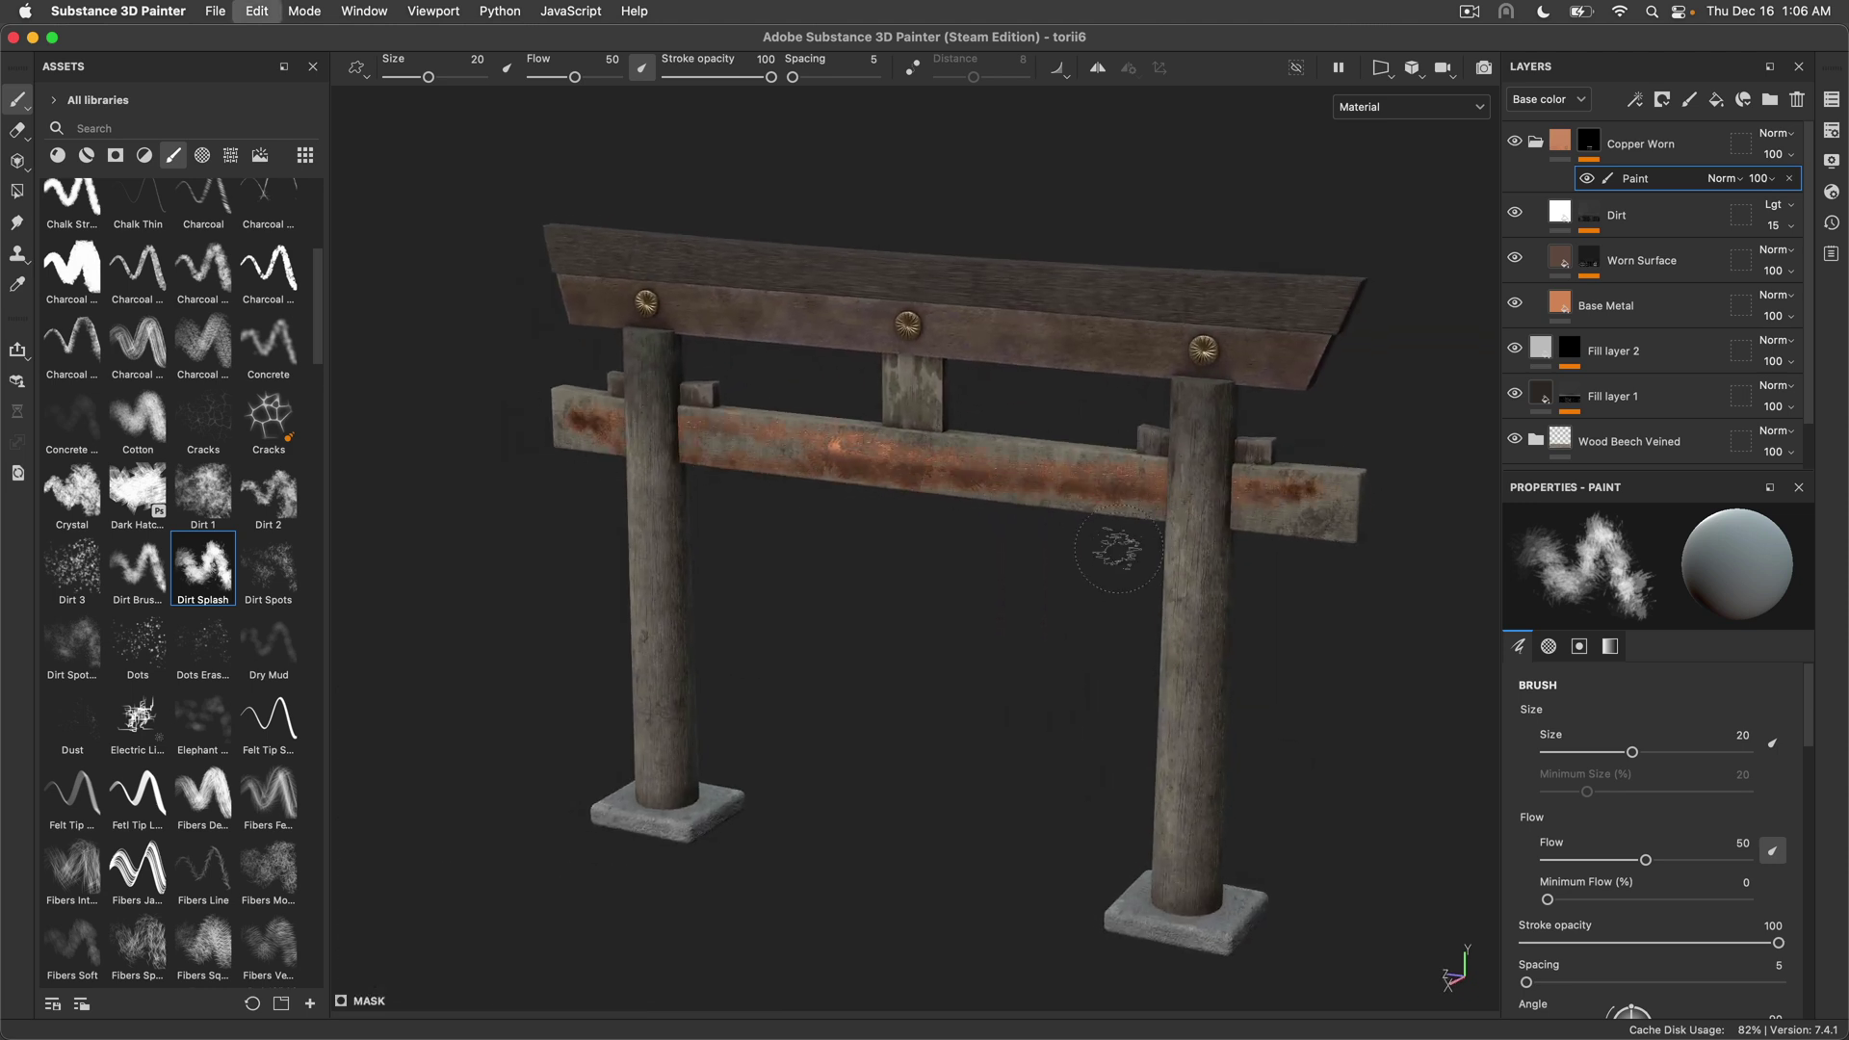
{"action": "key", "text": "super+z"}
{"action": "key", "text": "super+z"}
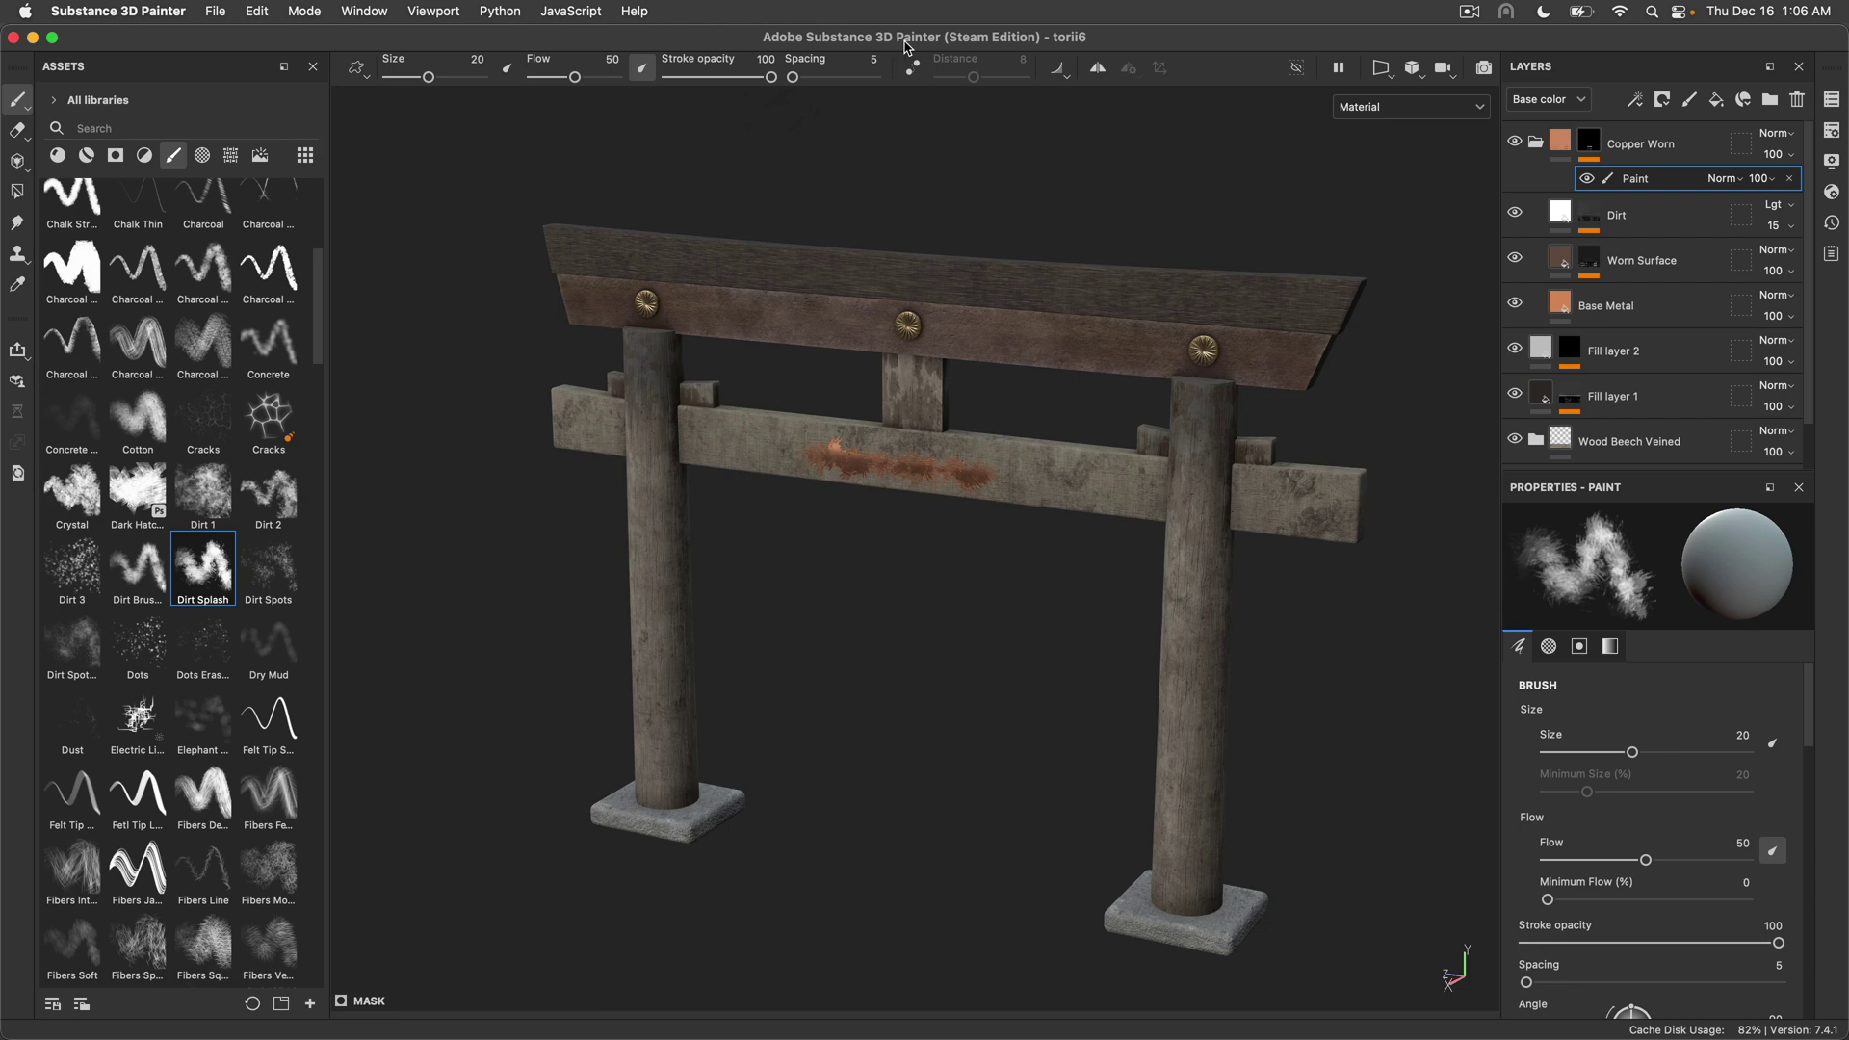
{"action": "left_click", "coordinate": [1161, 356]}
{"action": "scroll", "coordinate": [1117, 395], "scroll_direction": "down", "scroll_amount": 3}
{"action": "key", "text": "super"}
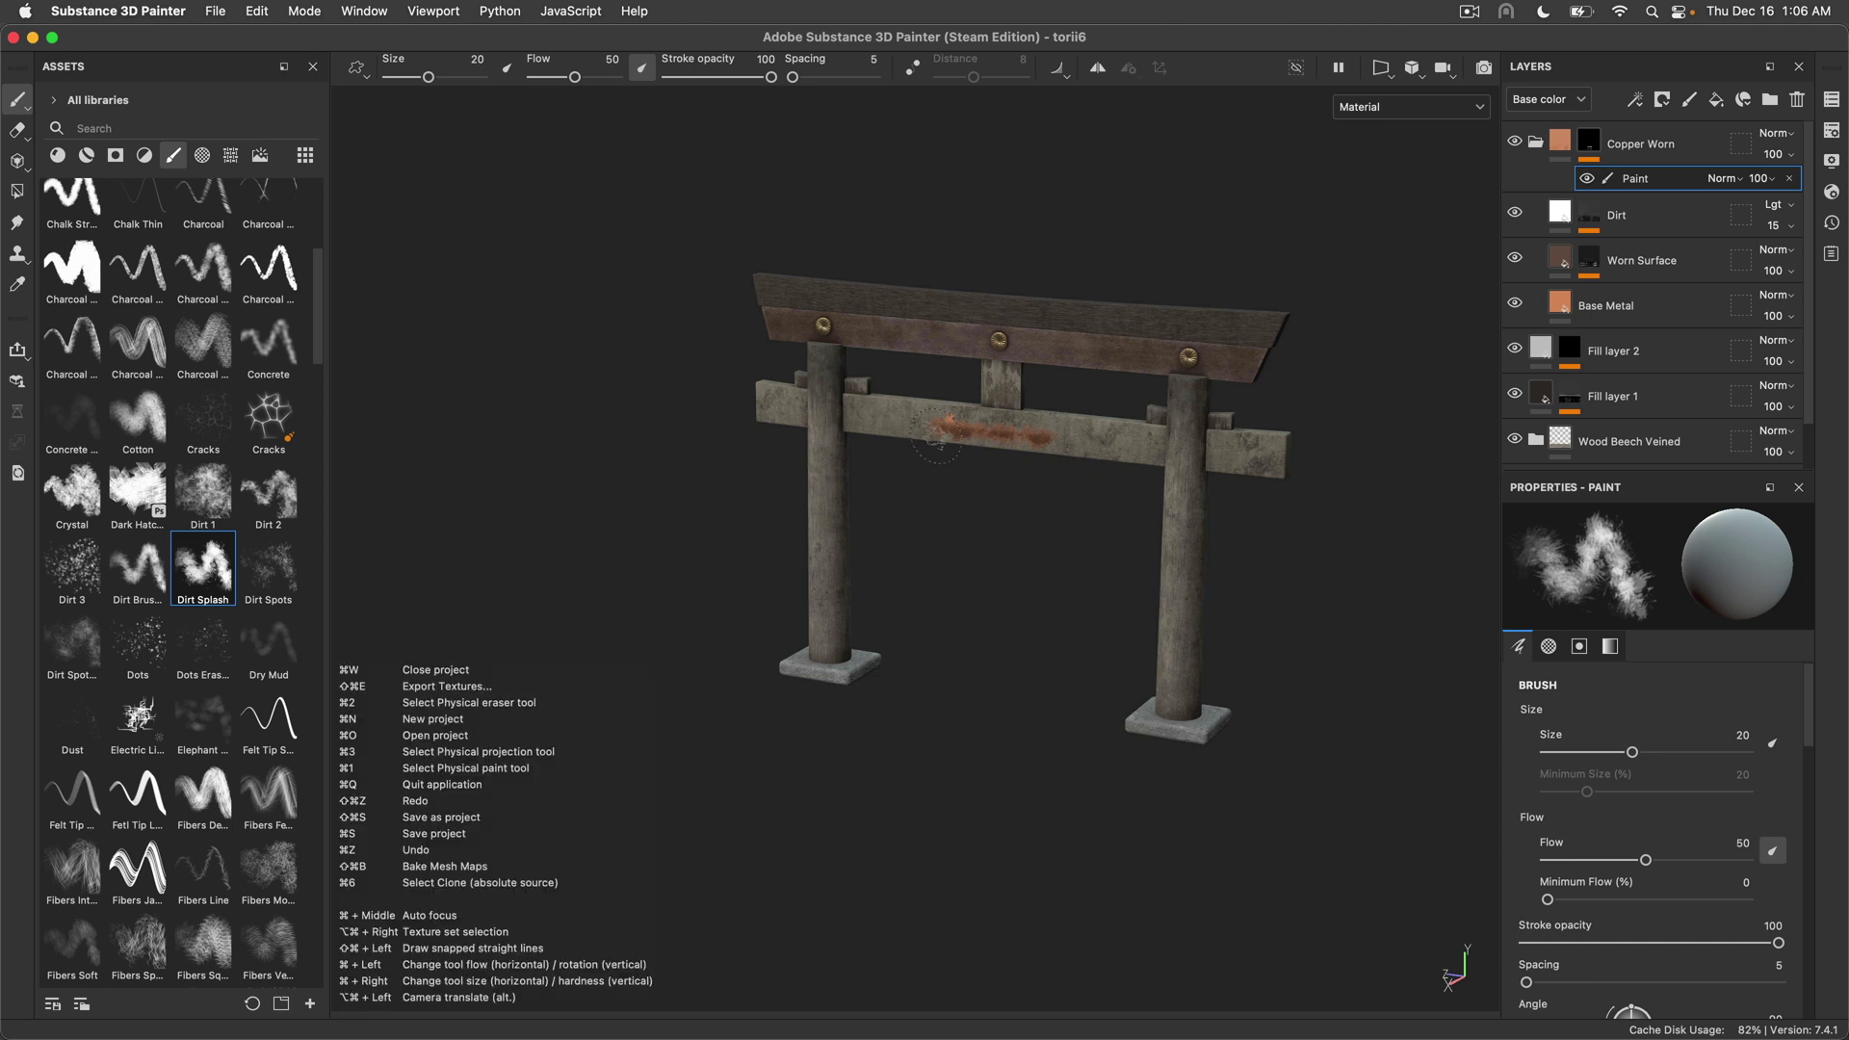